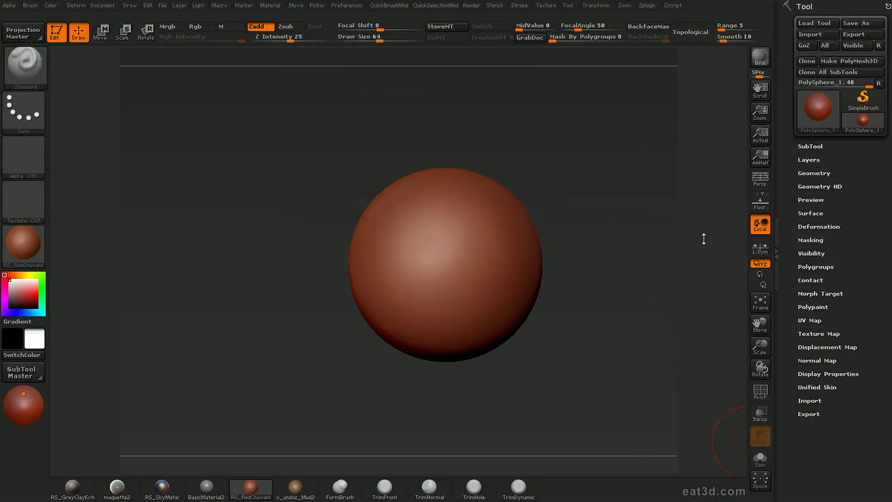
- Examine the plain sphere from several distances and angles, checking its mesh with the PolyFrame display
{"action": "mouse_move", "coordinate": [656, 334]}
{"action": "left_mouse_down", "text": "alt"}
{"action": "mouse_move", "coordinate": [644, 305]}
{"action": "mouse_move", "coordinate": [661, 347]}
{"action": "left_mouse_up", "text": "alt"}
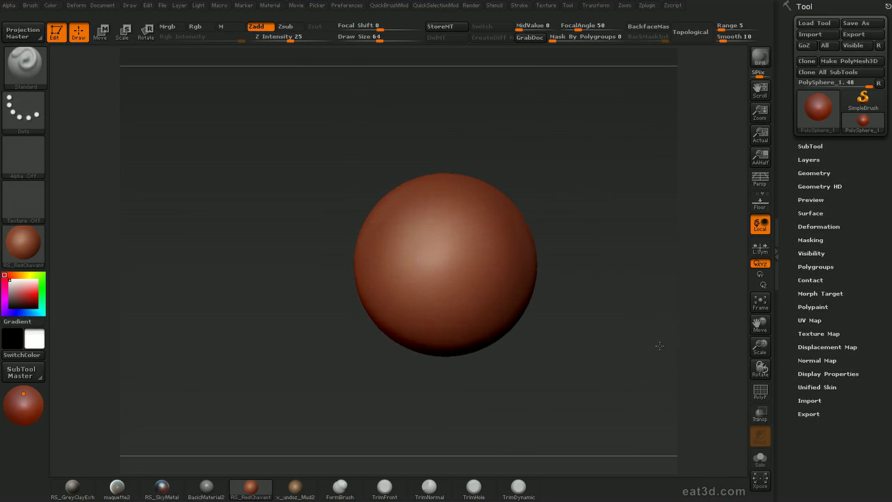
{"action": "mouse_move", "coordinate": [658, 297]}
{"action": "left_mouse_down", "text": "alt"}
{"action": "mouse_move", "coordinate": [659, 308]}
{"action": "mouse_move", "coordinate": [668, 274]}
{"action": "mouse_move", "coordinate": [675, 308]}
{"action": "mouse_move", "coordinate": [648, 289]}
{"action": "mouse_move", "coordinate": [658, 320]}
{"action": "left_mouse_up", "text": "alt"}
{"action": "left_click_drag", "start_coordinate": [530, 167], "coordinate": [538, 178], "text": "alt"}
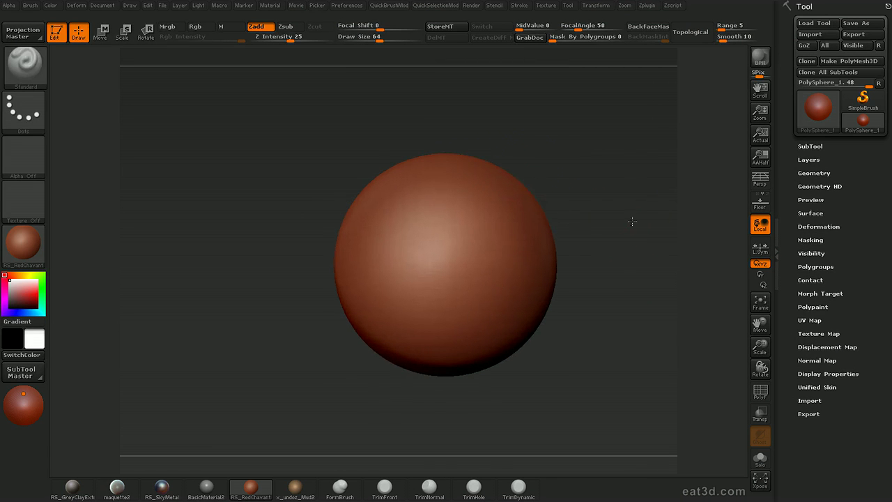
{"action": "mouse_move", "coordinate": [637, 227]}
{"action": "left_mouse_down", "text": "alt"}
{"action": "mouse_move", "coordinate": [635, 201]}
{"action": "mouse_move", "coordinate": [599, 255]}
{"action": "left_mouse_up", "text": "alt"}
{"action": "key", "text": "shift+f"}
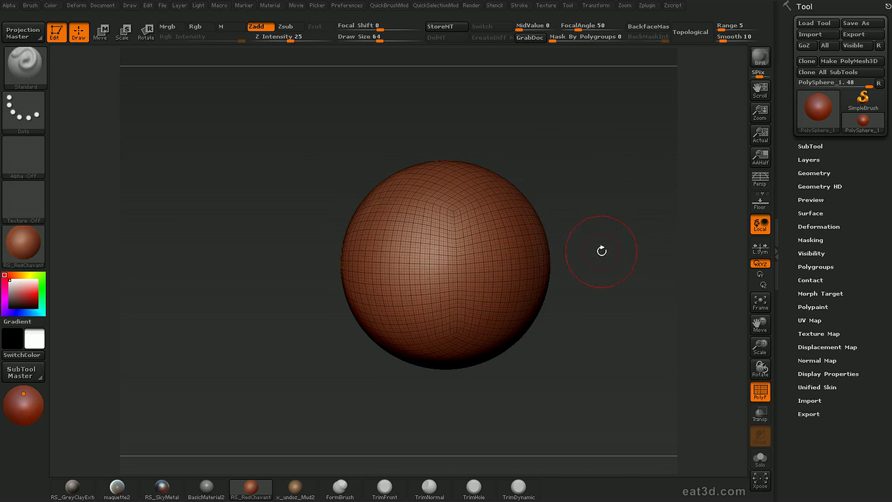
{"action": "key", "text": "shift+f"}
{"action": "key", "text": "s"}
{"action": "left_click", "coordinate": [608, 224]}
{"action": "left_click_drag", "start_coordinate": [617, 227], "coordinate": [672, 216], "text": "alt"}
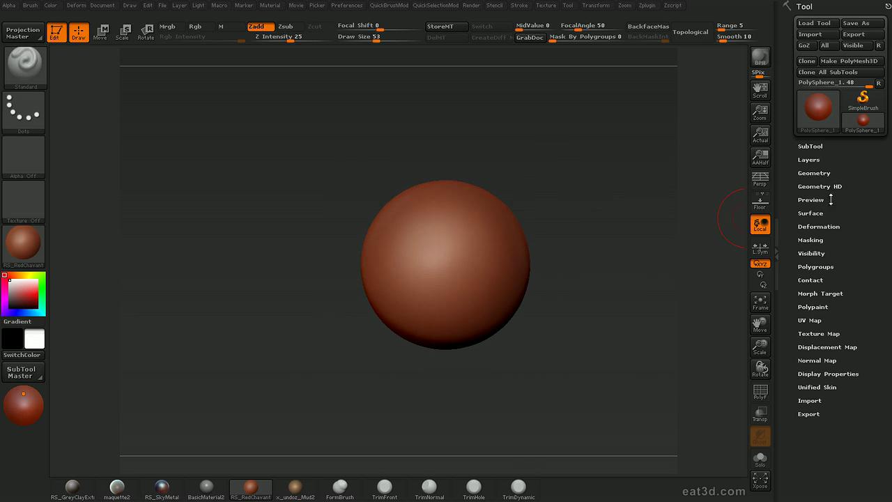
- Expand the SubTool options as far as the Extract settings and show the sphere's wireframe with PolyFrame
{"action": "left_click", "coordinate": [810, 145]}
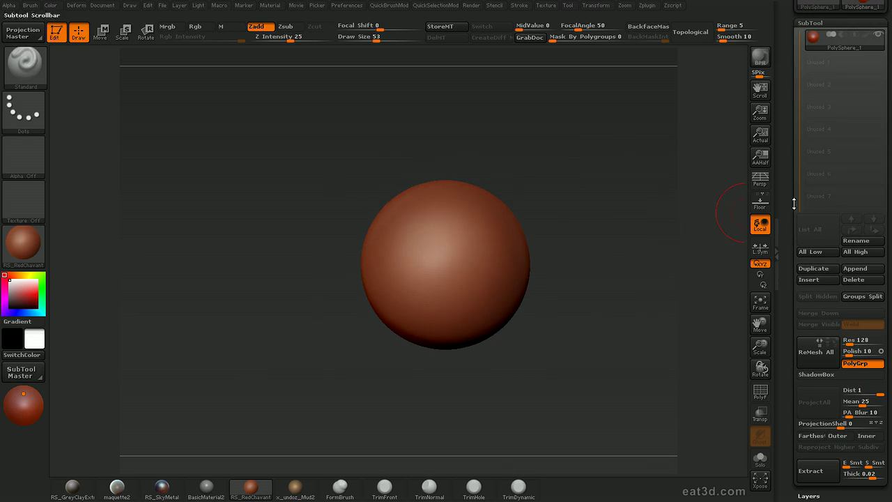
{"action": "left_click_drag", "start_coordinate": [792, 211], "coordinate": [791, 197]}
{"action": "mouse_move", "coordinate": [611, 331]}
{"action": "left_mouse_down", "text": "alt"}
{"action": "mouse_move", "coordinate": [654, 327]}
{"action": "mouse_move", "coordinate": [645, 306]}
{"action": "left_mouse_up", "text": "alt"}
{"action": "key", "text": "shift+f"}
{"action": "key", "text": "["}
{"action": "key", "text": "shift+f"}
{"action": "key", "text": "shift+f"}
{"action": "left_click_drag", "start_coordinate": [787, 298], "coordinate": [792, 250]}
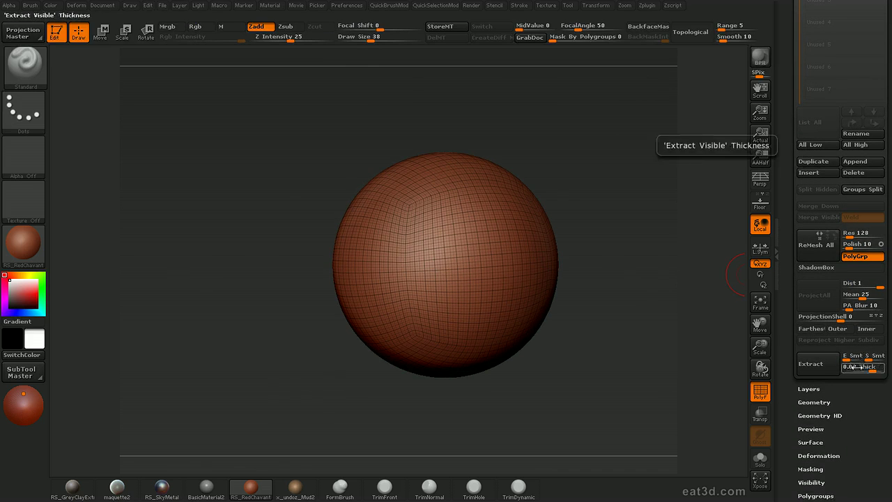
- Paint a wavy mask band across the front and side of the sphere with a draw size of 35
{"action": "left_click_drag", "start_coordinate": [646, 292], "coordinate": [639, 298]}
{"action": "key", "text": "s"}
{"action": "left_click", "coordinate": [437, 240]}
{"action": "left_click_drag", "start_coordinate": [623, 216], "coordinate": [620, 216]}
{"action": "left_click_drag", "start_coordinate": [443, 230], "coordinate": [543, 226]}
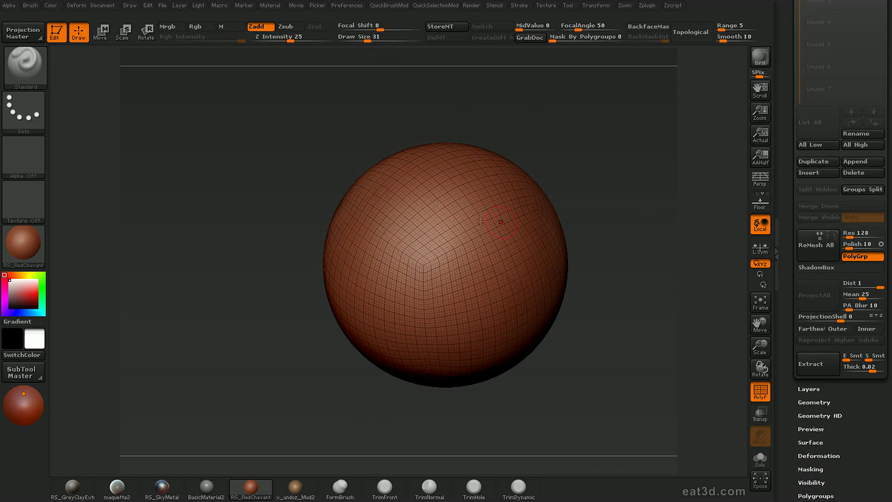
{"action": "mouse_move", "coordinate": [382, 219]}
{"action": "left_mouse_down", "text": "ctrl"}
{"action": "mouse_move", "coordinate": [398, 234]}
{"action": "mouse_move", "coordinate": [366, 216]}
{"action": "mouse_move", "coordinate": [451, 319]}
{"action": "mouse_move", "coordinate": [506, 307]}
{"action": "left_mouse_up", "text": "ctrl"}
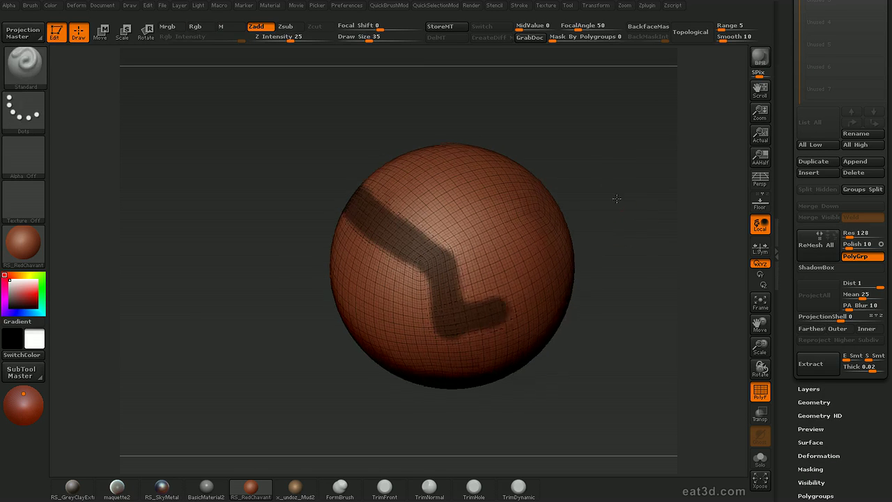
{"action": "left_click_drag", "start_coordinate": [633, 221], "coordinate": [581, 209]}
{"action": "mouse_move", "coordinate": [442, 282]}
{"action": "left_mouse_down", "text": "ctrl"}
{"action": "mouse_move", "coordinate": [492, 241]}
{"action": "mouse_move", "coordinate": [579, 236]}
{"action": "left_mouse_up", "text": "ctrl"}
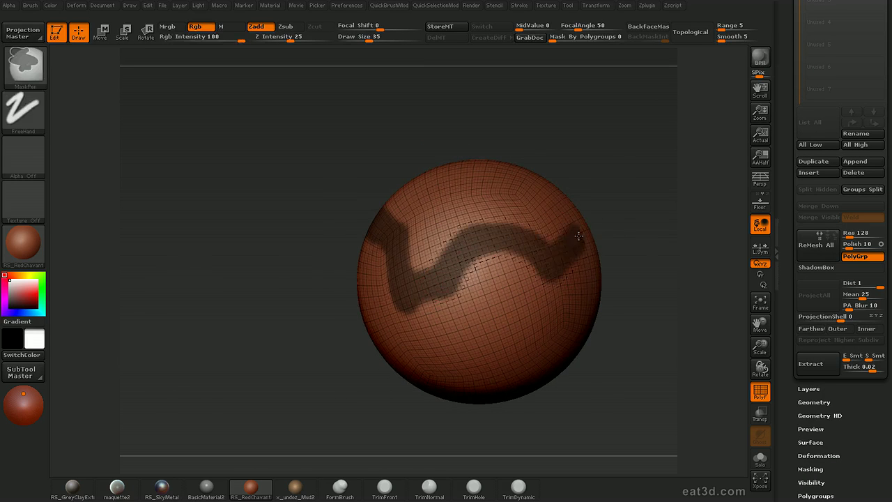
{"action": "left_click_drag", "start_coordinate": [642, 197], "coordinate": [580, 208]}
{"action": "mouse_move", "coordinate": [569, 243]}
{"action": "left_mouse_down", "text": "ctrl"}
{"action": "mouse_move", "coordinate": [632, 213]}
{"action": "mouse_move", "coordinate": [600, 202]}
{"action": "mouse_move", "coordinate": [537, 224]}
{"action": "mouse_move", "coordinate": [460, 223]}
{"action": "left_mouse_up", "text": "ctrl"}
- Enlarge the brush to draw size 56 and fill the sphere's crown above the wavy band with mask
{"action": "key", "text": "bracketright"}
{"action": "key", "text": "bracketright"}
{"action": "left_click_drag", "start_coordinate": [488, 136], "coordinate": [603, 163]}
{"action": "mouse_move", "coordinate": [484, 211]}
{"action": "left_mouse_down", "text": "ctrl"}
{"action": "mouse_move", "coordinate": [456, 244]}
{"action": "mouse_move", "coordinate": [430, 179]}
{"action": "left_mouse_up", "text": "ctrl"}
{"action": "left_click_drag", "start_coordinate": [506, 152], "coordinate": [503, 210]}
{"action": "mouse_move", "coordinate": [420, 101]}
{"action": "left_mouse_down", "text": "ctrl"}
{"action": "mouse_move", "coordinate": [461, 179]}
{"action": "mouse_move", "coordinate": [554, 185]}
{"action": "left_mouse_up", "text": "ctrl"}
{"action": "mouse_move", "coordinate": [647, 146]}
{"action": "left_mouse_down"}
{"action": "mouse_move", "coordinate": [561, 159]}
{"action": "mouse_move", "coordinate": [533, 114]}
{"action": "mouse_move", "coordinate": [489, 114]}
{"action": "mouse_move", "coordinate": [554, 148]}
{"action": "left_mouse_up"}
{"action": "mouse_move", "coordinate": [536, 373]}
{"action": "left_mouse_down", "text": "shift"}
{"action": "mouse_move", "coordinate": [567, 378]}
{"action": "mouse_move", "coordinate": [542, 405]}
{"action": "mouse_move", "coordinate": [560, 309]}
{"action": "mouse_move", "coordinate": [671, 268]}
{"action": "mouse_move", "coordinate": [639, 197]}
{"action": "mouse_move", "coordinate": [657, 223]}
{"action": "left_mouse_up", "text": "shift"}
{"action": "left_click_drag", "start_coordinate": [617, 185], "coordinate": [675, 208], "text": "alt"}
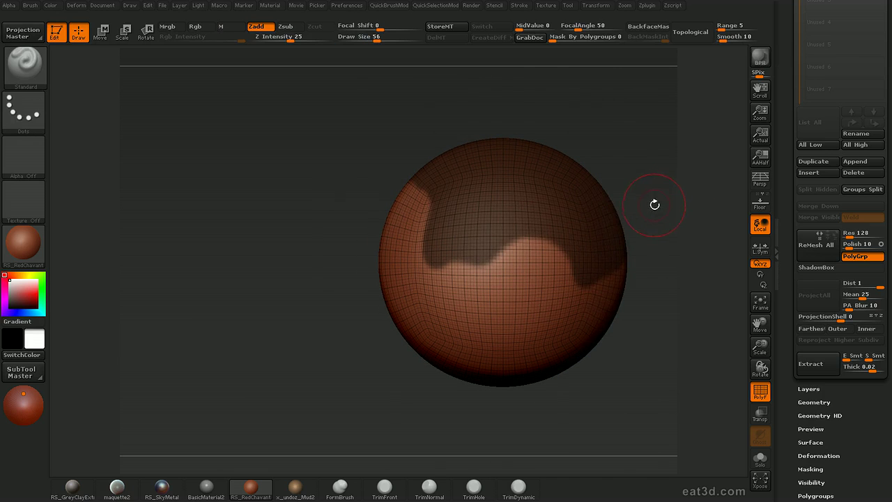
- Choose the MaskCurve brush and cut the mask's wavy front border and its side border to crisp edges
{"action": "key", "text": "2"}
{"action": "key", "text": "2"}
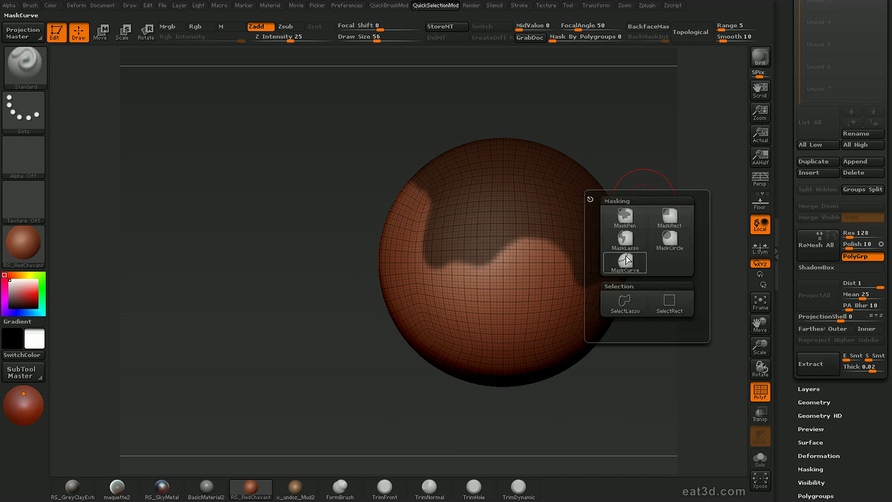
{"action": "left_click", "coordinate": [625, 259]}
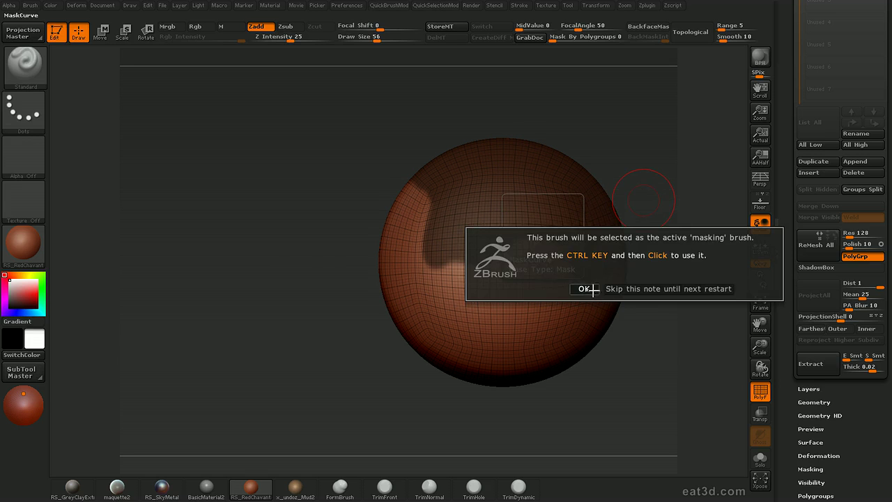
{"action": "left_click", "coordinate": [622, 288]}
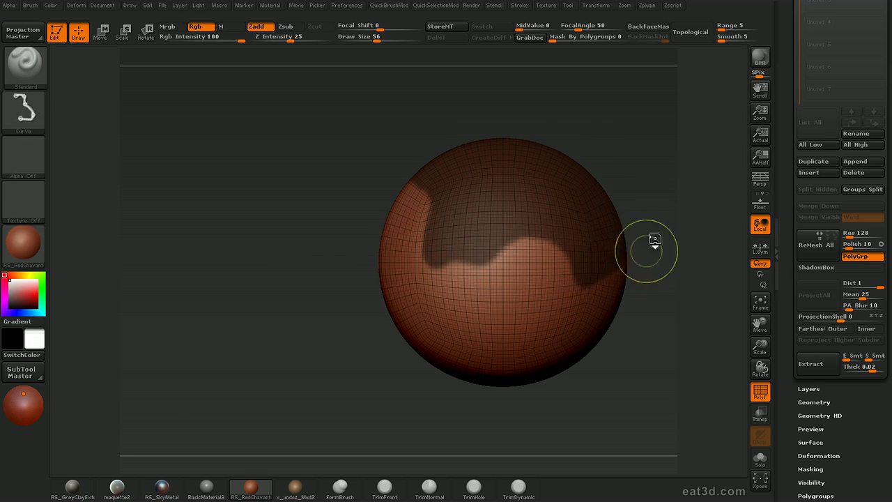
{"action": "left_click_drag", "start_coordinate": [687, 221], "coordinate": [579, 287], "text": "ctrl"}
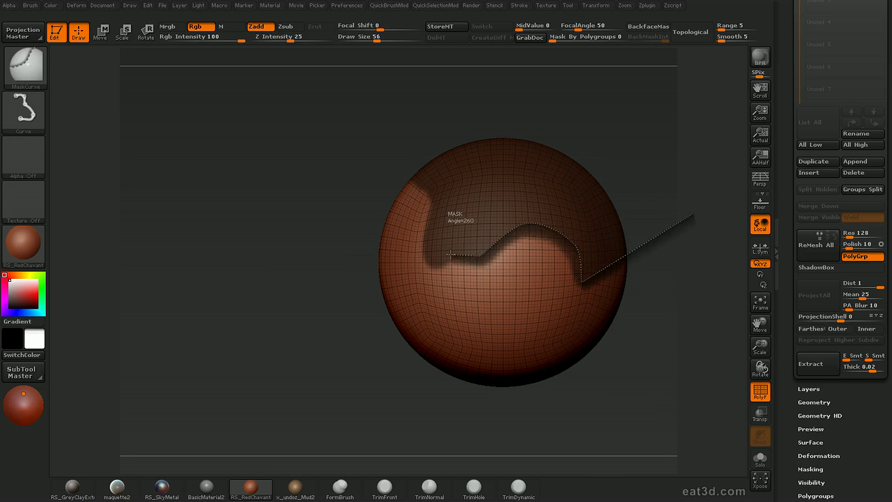
{"action": "left_click_drag", "start_coordinate": [351, 331], "coordinate": [351, 331], "text": "ctrl"}
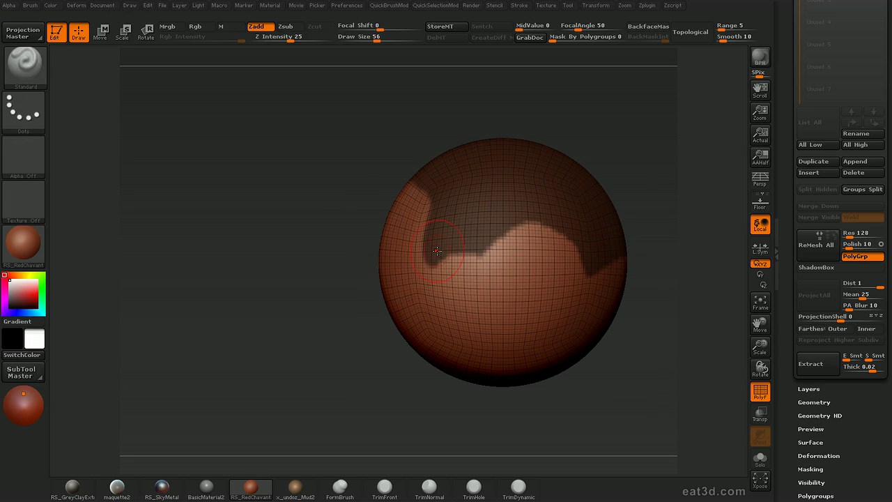
{"action": "left_click_drag", "start_coordinate": [430, 304], "coordinate": [433, 206], "text": "ctrl"}
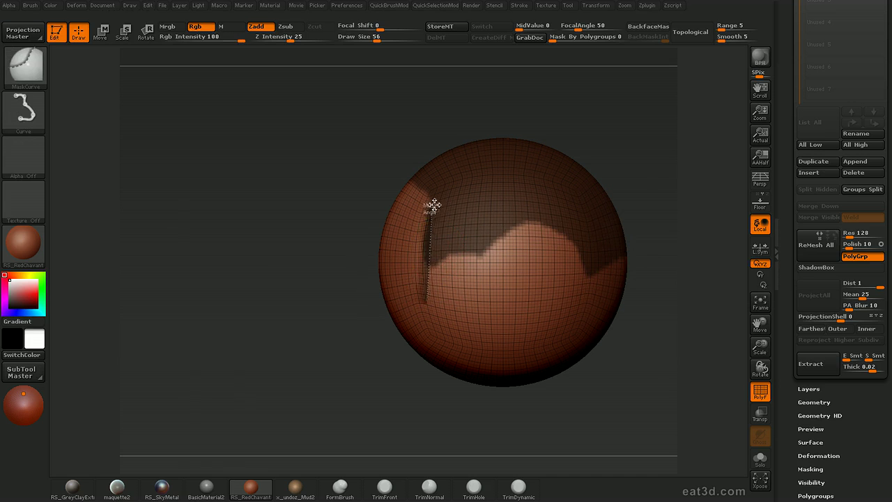
{"action": "left_click_drag", "start_coordinate": [376, 126], "coordinate": [377, 126], "text": "ctrl"}
- Extract the masked part of the sphere as a new subtool with a thickness of 0.02
{"action": "mouse_move", "coordinate": [661, 279]}
{"action": "left_mouse_down", "text": "alt"}
{"action": "mouse_move", "coordinate": [661, 227]}
{"action": "mouse_move", "coordinate": [683, 248]}
{"action": "left_mouse_up", "text": "alt"}
{"action": "left_click_drag", "start_coordinate": [683, 248], "coordinate": [684, 300], "text": "alt"}
{"action": "mouse_move", "coordinate": [684, 299]}
{"action": "left_mouse_down"}
{"action": "mouse_move", "coordinate": [658, 290]}
{"action": "mouse_move", "coordinate": [687, 296]}
{"action": "left_mouse_up"}
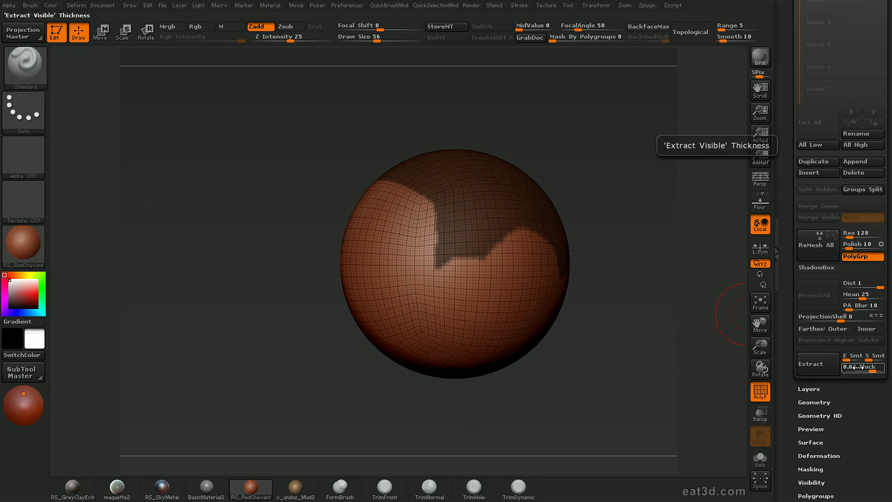
{"action": "left_click", "coordinate": [810, 363]}
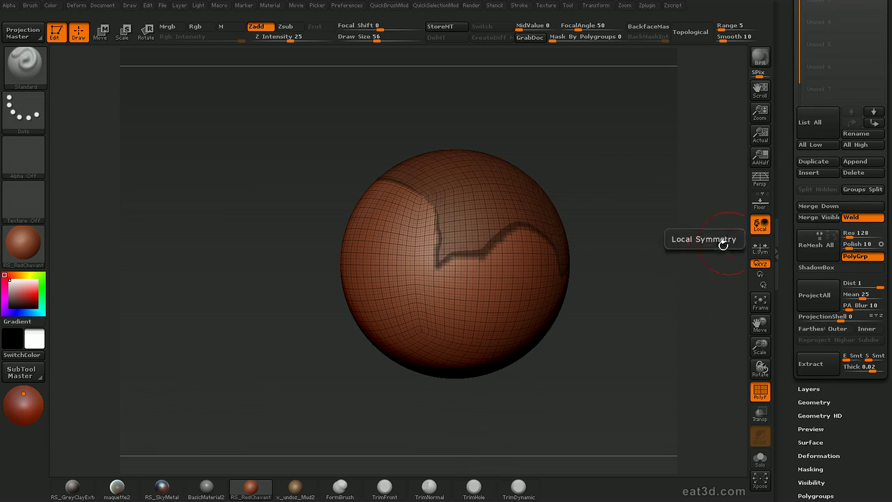
{"action": "left_click_drag", "start_coordinate": [685, 272], "coordinate": [689, 288], "text": "alt"}
{"action": "left_click_drag", "start_coordinate": [788, 258], "coordinate": [788, 329]}
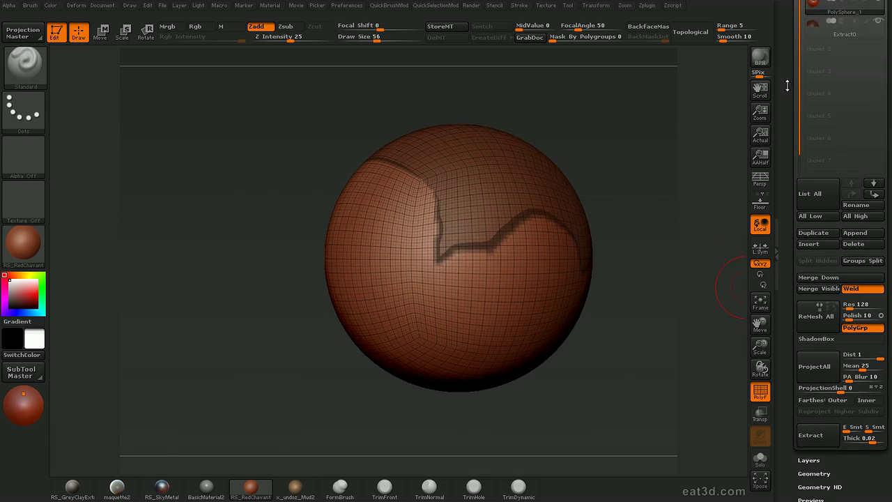
- Select the Extract0 subtool and isolate it in Solo mode without the wireframe
{"action": "left_click_drag", "start_coordinate": [790, 84], "coordinate": [790, 116]}
{"action": "left_click", "coordinate": [817, 65]}
{"action": "left_click_drag", "start_coordinate": [697, 214], "coordinate": [717, 255]}
{"action": "key", "text": "shift+f"}
{"action": "key", "text": "alt+s"}
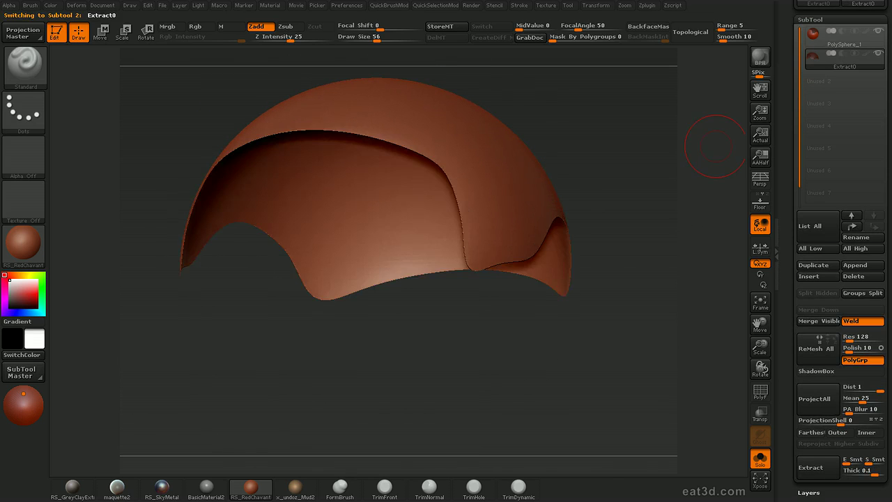
- Examine the extracted shell's topology and edge thickness up close with PolyFrame on
{"action": "left_click_drag", "start_coordinate": [614, 245], "coordinate": [643, 434]}
{"action": "key", "text": "shift+f"}
{"action": "mouse_move", "coordinate": [635, 304]}
{"action": "left_mouse_down", "text": "alt"}
{"action": "mouse_move", "coordinate": [666, 269]}
{"action": "mouse_move", "coordinate": [668, 254]}
{"action": "mouse_move", "coordinate": [668, 307]}
{"action": "mouse_move", "coordinate": [647, 325]}
{"action": "mouse_move", "coordinate": [406, 356]}
{"action": "mouse_move", "coordinate": [420, 290]}
{"action": "mouse_move", "coordinate": [617, 173]}
{"action": "mouse_move", "coordinate": [641, 276]}
{"action": "left_mouse_up", "text": "alt"}
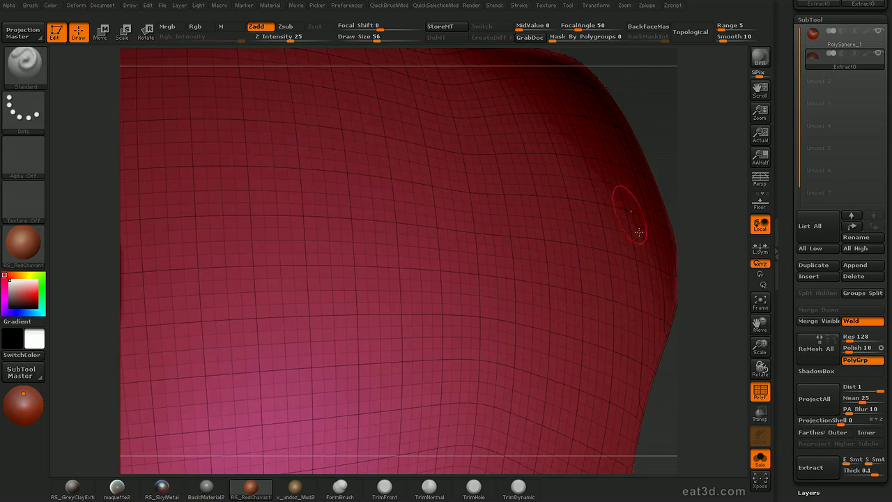
{"action": "left_click_drag", "start_coordinate": [700, 325], "coordinate": [670, 168], "text": "alt"}
{"action": "mouse_move", "coordinate": [660, 208]}
{"action": "left_mouse_down"}
{"action": "mouse_move", "coordinate": [676, 271]}
{"action": "mouse_move", "coordinate": [667, 323]}
{"action": "left_mouse_up"}
{"action": "mouse_move", "coordinate": [616, 377]}
{"action": "left_mouse_down"}
{"action": "mouse_move", "coordinate": [649, 323]}
{"action": "mouse_move", "coordinate": [693, 296]}
{"action": "left_mouse_up"}
{"action": "left_click_drag", "start_coordinate": [699, 364], "coordinate": [648, 412], "text": "alt"}
{"action": "left_click_drag", "start_coordinate": [695, 370], "coordinate": [568, 212], "text": "alt"}
- Delete the Extract0 subtool and extract the sphere's masked area again with a greater thickness
{"action": "left_click", "coordinate": [866, 279]}
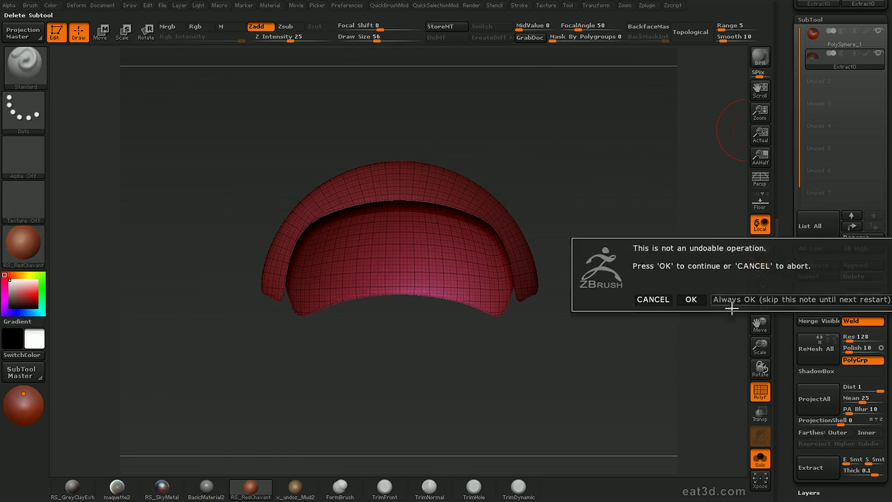
{"action": "left_click", "coordinate": [683, 298]}
{"action": "left_click_drag", "start_coordinate": [793, 211], "coordinate": [794, 146]}
{"action": "left_click_drag", "start_coordinate": [872, 331], "coordinate": [880, 334]}
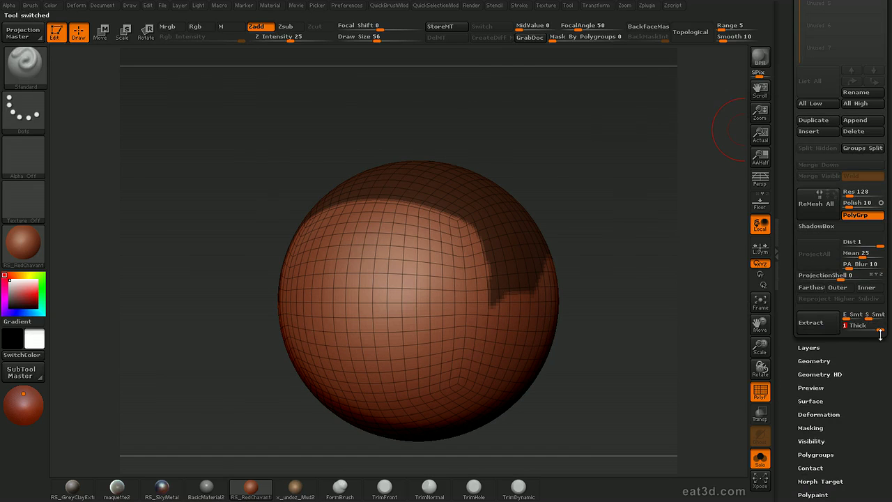
{"action": "left_click", "coordinate": [815, 324]}
{"action": "left_click_drag", "start_coordinate": [784, 210], "coordinate": [783, 298]}
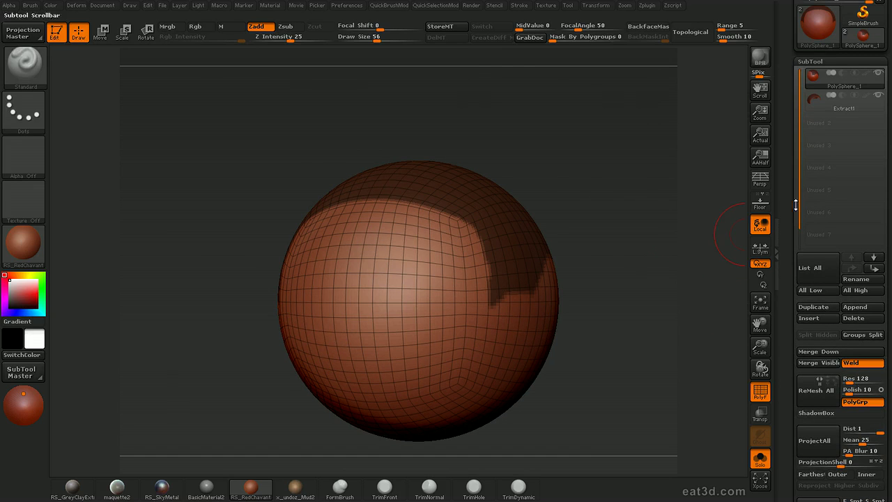
- Select the Extract1 subtool, isolate it in Solo mode with PolyFrame on, and frame it in view
{"action": "key", "text": "alt+s"}
{"action": "left_click_drag", "start_coordinate": [674, 305], "coordinate": [666, 266]}
{"action": "left_click", "coordinate": [532, 220], "text": "alt"}
{"action": "key", "text": "shift+f"}
{"action": "left_click_drag", "start_coordinate": [611, 233], "coordinate": [683, 249]}
{"action": "key", "text": "shift+f"}
{"action": "key", "text": "alt+s"}
{"action": "key", "text": "f"}
{"action": "left_click_drag", "start_coordinate": [662, 206], "coordinate": [638, 232]}
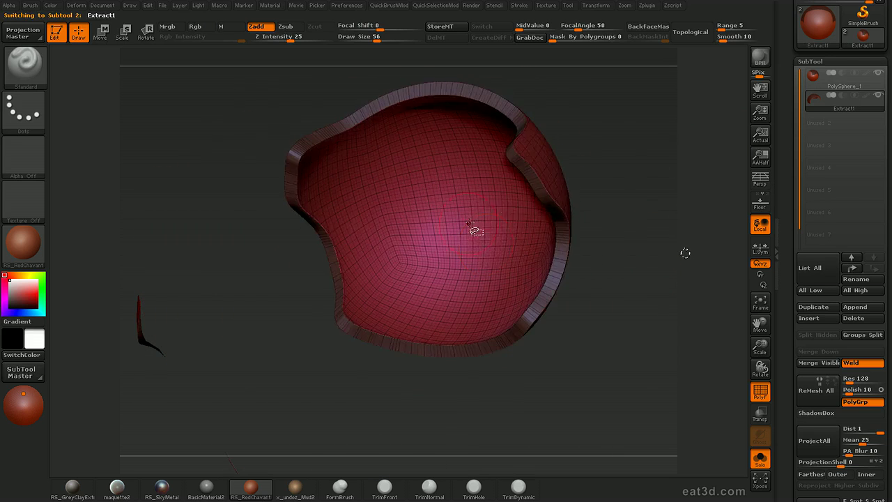
- Hide the shell's surface polygroups so that only its rim band is displayed
{"action": "left_click", "coordinate": [516, 232], "text": "ctrl+shift"}
{"action": "left_click_drag", "start_coordinate": [650, 199], "coordinate": [621, 197]}
{"action": "left_click", "coordinate": [460, 203], "text": "ctrl+shift"}
{"action": "left_click_drag", "start_coordinate": [650, 238], "coordinate": [662, 335]}
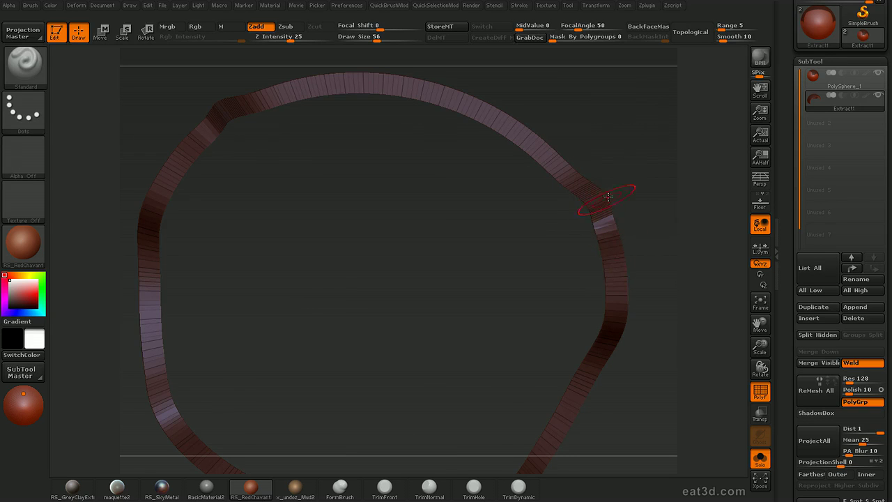
{"action": "mouse_move", "coordinate": [669, 211]}
{"action": "left_mouse_down"}
{"action": "mouse_move", "coordinate": [634, 165]}
{"action": "mouse_move", "coordinate": [641, 222]}
{"action": "mouse_move", "coordinate": [639, 173]}
{"action": "mouse_move", "coordinate": [655, 244]}
{"action": "mouse_move", "coordinate": [637, 203]}
{"action": "mouse_move", "coordinate": [629, 225]}
{"action": "mouse_move", "coordinate": [613, 233]}
{"action": "mouse_move", "coordinate": [629, 202]}
{"action": "mouse_move", "coordinate": [667, 207]}
{"action": "mouse_move", "coordinate": [634, 187]}
{"action": "mouse_move", "coordinate": [641, 223]}
{"action": "mouse_move", "coordinate": [633, 221]}
{"action": "mouse_move", "coordinate": [628, 252]}
{"action": "left_mouse_up"}
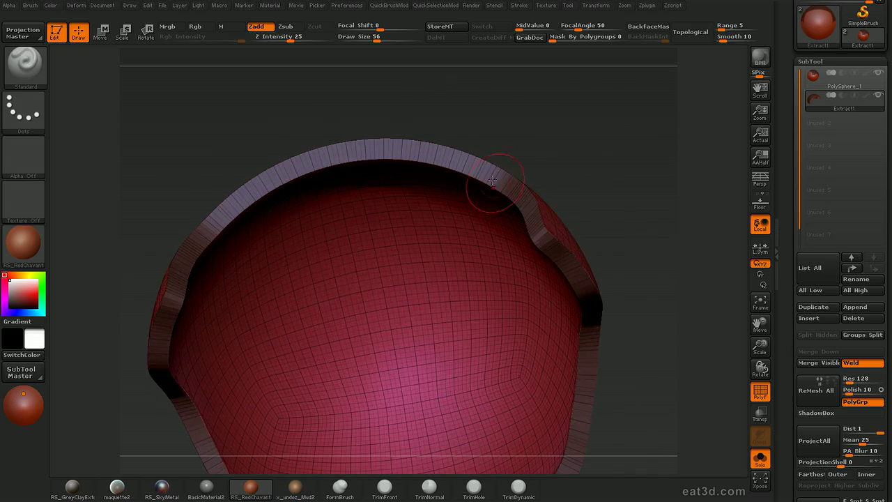
{"action": "mouse_move", "coordinate": [601, 182]}
{"action": "left_mouse_down"}
{"action": "mouse_move", "coordinate": [607, 179]}
{"action": "mouse_move", "coordinate": [602, 187]}
{"action": "left_mouse_up"}
{"action": "left_click", "coordinate": [536, 232], "text": "ctrl+shift"}
{"action": "mouse_move", "coordinate": [656, 186]}
{"action": "left_mouse_down"}
{"action": "mouse_move", "coordinate": [628, 142]}
{"action": "mouse_move", "coordinate": [657, 168]}
{"action": "mouse_move", "coordinate": [674, 214]}
{"action": "left_mouse_up"}
- Open the Geometry options and apply Edge Loop to the visible rim band
{"action": "left_click_drag", "start_coordinate": [797, 328], "coordinate": [793, 200]}
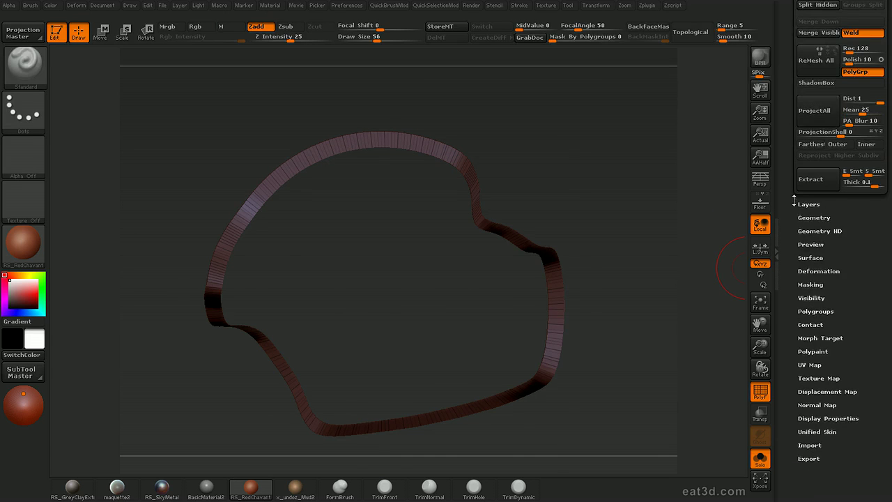
{"action": "left_click_drag", "start_coordinate": [855, 268], "coordinate": [856, 248]}
{"action": "left_click", "coordinate": [826, 198]}
{"action": "left_click_drag", "start_coordinate": [643, 372], "coordinate": [641, 309]}
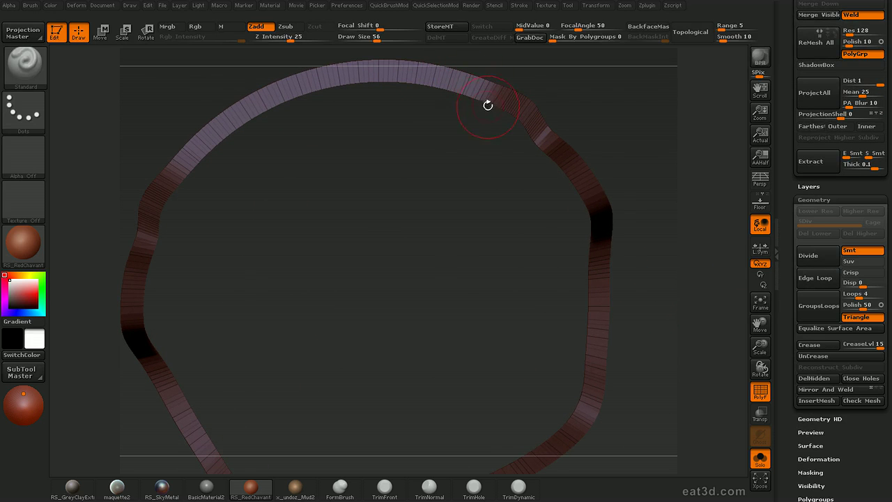
{"action": "left_click", "coordinate": [822, 277]}
- Shrink the visibility of the rim to its central band and apply another Edge Loop to it
{"action": "left_click_drag", "start_coordinate": [707, 244], "coordinate": [610, 134]}
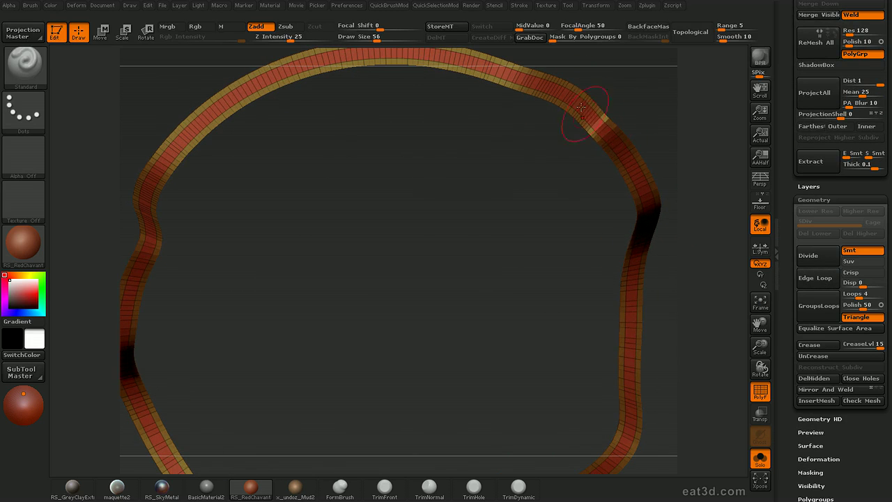
{"action": "left_click_drag", "start_coordinate": [611, 126], "coordinate": [583, 177]}
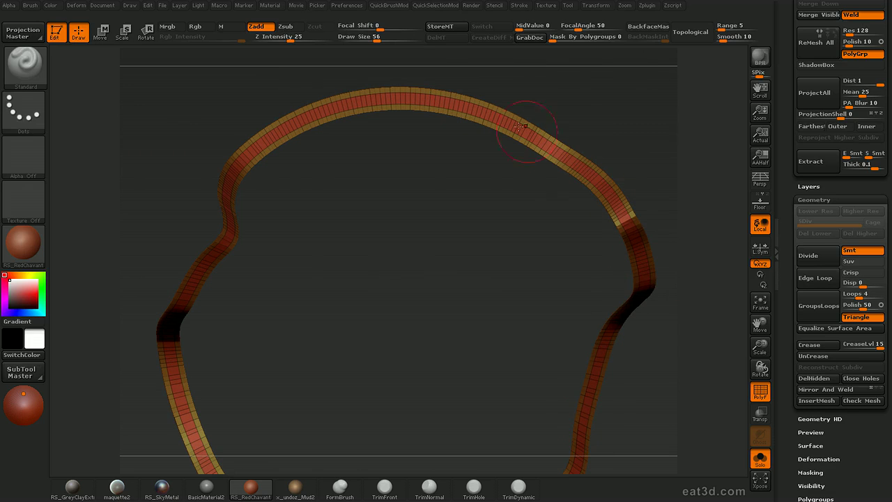
{"action": "left_click_drag", "start_coordinate": [585, 466], "coordinate": [661, 259]}
{"action": "left_click_drag", "start_coordinate": [787, 411], "coordinate": [793, 228]}
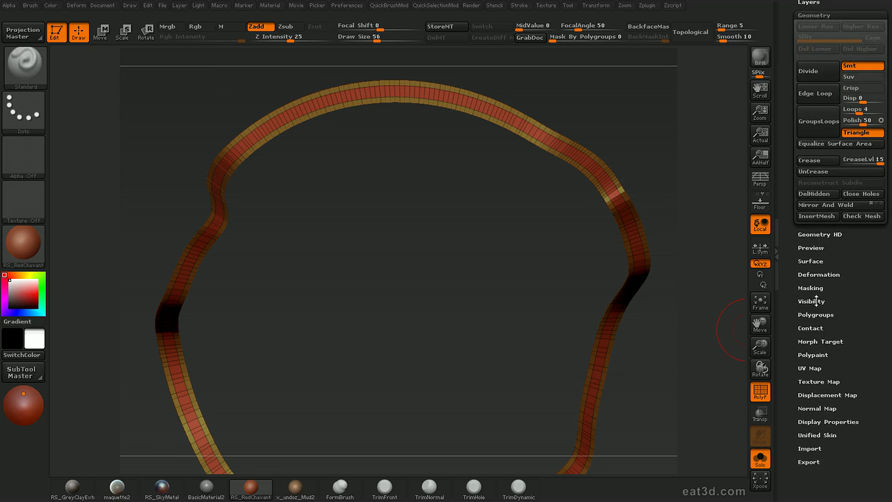
{"action": "left_click", "coordinate": [812, 301]}
{"action": "left_click_drag", "start_coordinate": [852, 281], "coordinate": [852, 276]}
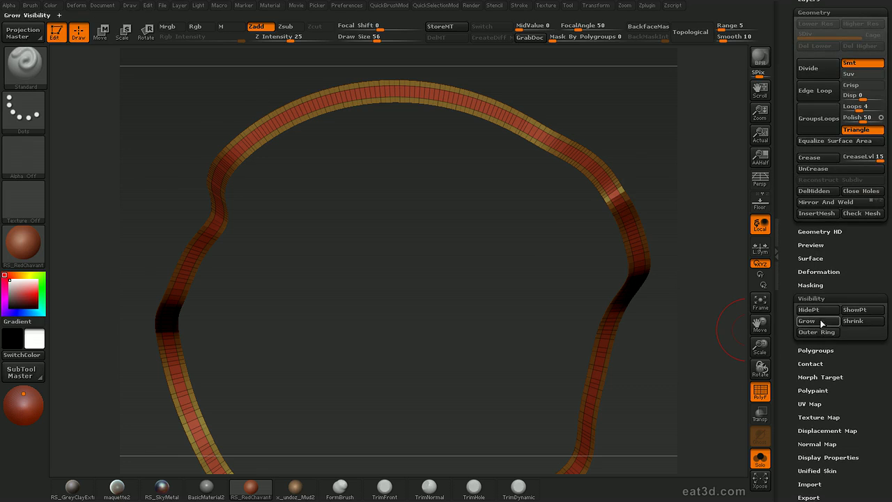
{"action": "left_click", "coordinate": [853, 321]}
{"action": "scroll", "coordinate": [853, 320], "scroll_direction": "up", "scroll_amount": 5}
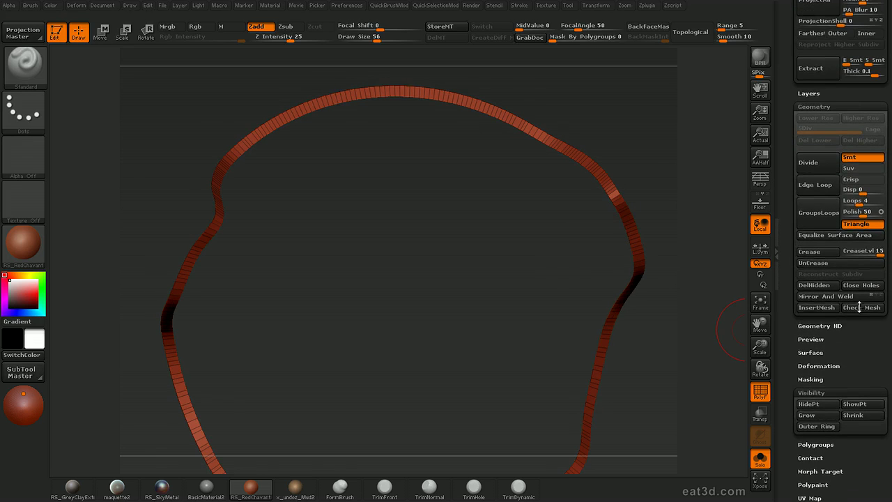
{"action": "left_click", "coordinate": [816, 216]}
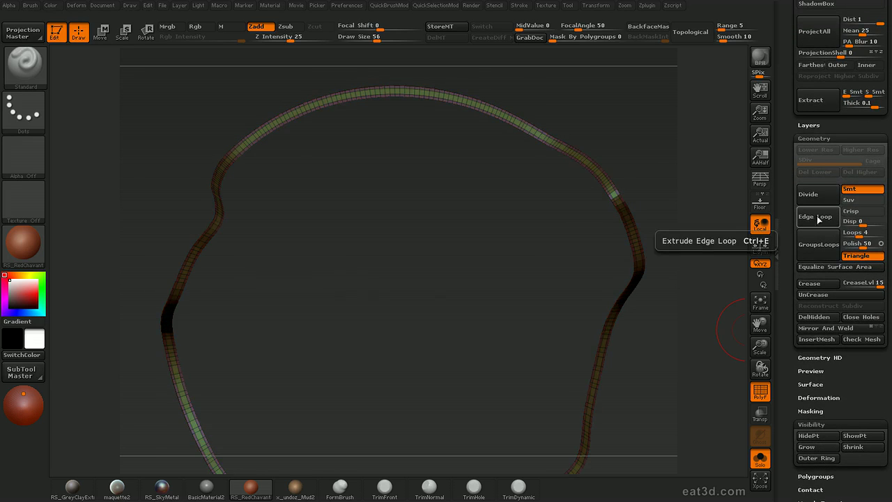
- Open the Deformation options, inflate the visible rim band by -1 and turn PolyFrame off
{"action": "left_click_drag", "start_coordinate": [687, 336], "coordinate": [702, 411], "text": "alt"}
{"action": "left_click_drag", "start_coordinate": [607, 279], "coordinate": [478, 352], "text": "alt"}
{"action": "left_click_drag", "start_coordinate": [679, 230], "coordinate": [654, 251]}
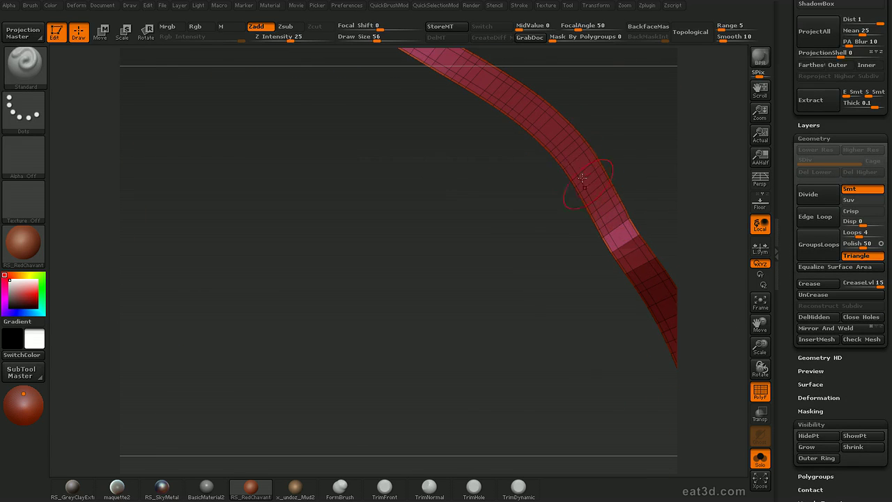
{"action": "left_click_drag", "start_coordinate": [861, 408], "coordinate": [864, 328]}
{"action": "left_click", "coordinate": [859, 368]}
{"action": "left_click_drag", "start_coordinate": [703, 273], "coordinate": [716, 241]}
{"action": "scroll", "coordinate": [841, 326], "scroll_direction": "down", "scroll_amount": 5}
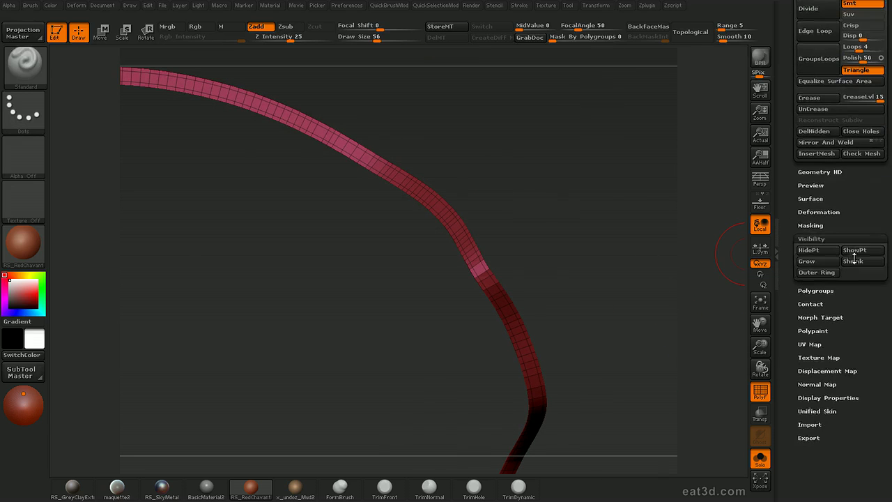
{"action": "left_click", "coordinate": [819, 197]}
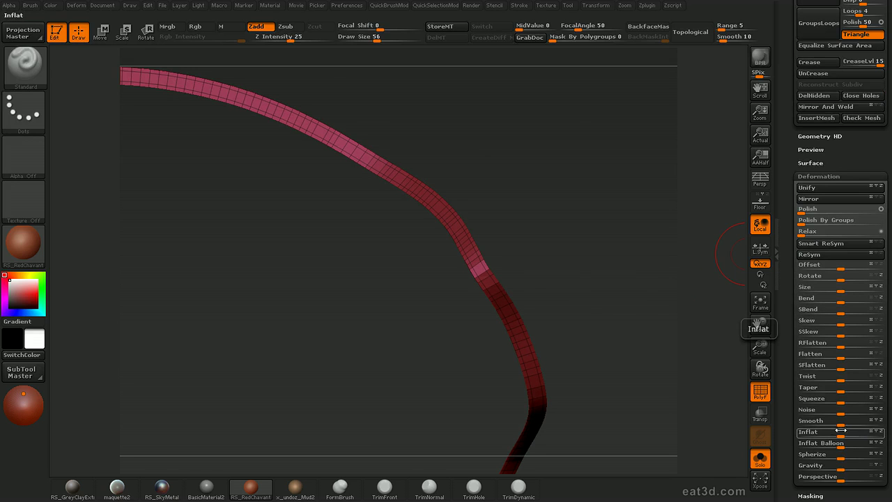
{"action": "type", "text": "-1"}
{"action": "key", "text": "Return"}
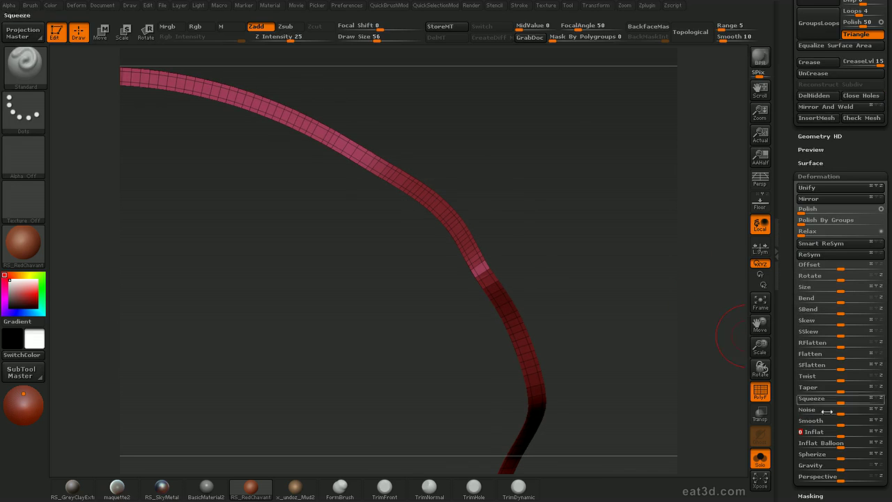
{"action": "key", "text": "shift+f"}
{"action": "mouse_move", "coordinate": [693, 368]}
{"action": "left_mouse_down"}
{"action": "mouse_move", "coordinate": [683, 316]}
{"action": "mouse_move", "coordinate": [649, 352]}
{"action": "mouse_move", "coordinate": [690, 346]}
{"action": "mouse_move", "coordinate": [678, 321]}
{"action": "mouse_move", "coordinate": [696, 382]}
{"action": "mouse_move", "coordinate": [699, 351]}
{"action": "left_mouse_up"}
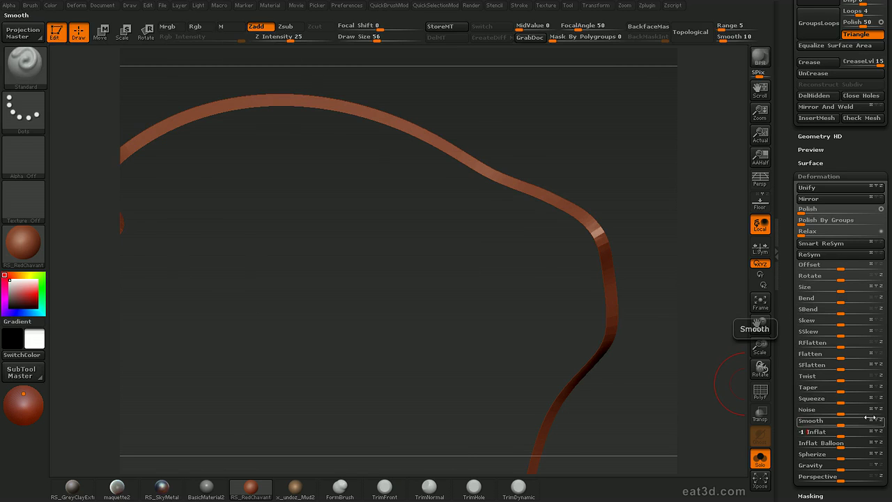
{"action": "key", "text": "Return"}
- Unhide the whole shell and turn off Solo mode so the sphere is displayed with it
{"action": "left_click_drag", "start_coordinate": [685, 307], "coordinate": [508, 265]}
{"action": "left_click", "coordinate": [695, 325], "text": "ctrl+shift"}
{"action": "key", "text": "shift+f"}
{"action": "key", "text": "shift+f"}
{"action": "key", "text": "alt+s"}
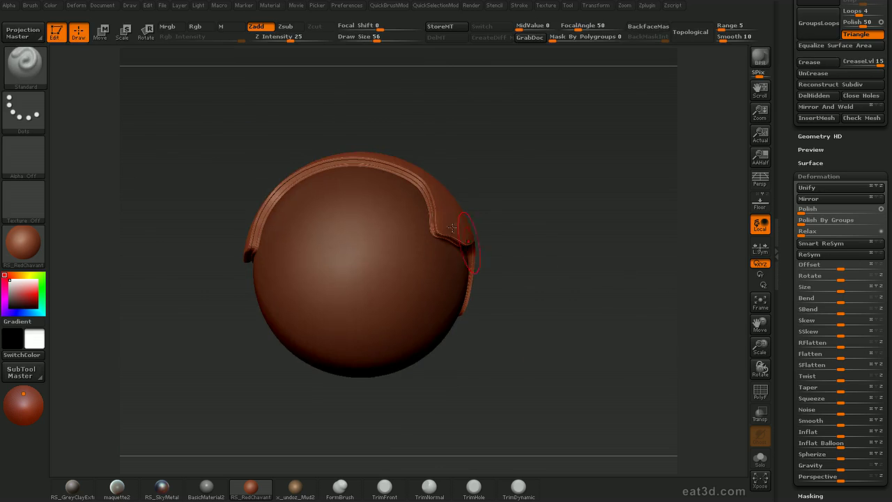
- Switch to the Move brush with a draw size of 82 beside the shell's rim
{"action": "left_click_drag", "start_coordinate": [530, 201], "coordinate": [622, 144]}
{"action": "mouse_move", "coordinate": [700, 131]}
{"action": "left_mouse_down"}
{"action": "mouse_move", "coordinate": [731, 132]}
{"action": "mouse_move", "coordinate": [722, 135]}
{"action": "mouse_move", "coordinate": [711, 195]}
{"action": "left_mouse_up"}
{"action": "mouse_move", "coordinate": [711, 196]}
{"action": "left_mouse_down", "text": "alt"}
{"action": "mouse_move", "coordinate": [722, 133]}
{"action": "mouse_move", "coordinate": [623, 137]}
{"action": "mouse_move", "coordinate": [646, 143]}
{"action": "mouse_move", "coordinate": [641, 207]}
{"action": "left_mouse_up", "text": "alt"}
{"action": "left_click_drag", "start_coordinate": [676, 136], "coordinate": [587, 128], "text": "alt"}
{"action": "mouse_move", "coordinate": [684, 162]}
{"action": "left_mouse_down"}
{"action": "mouse_move", "coordinate": [673, 131]}
{"action": "mouse_move", "coordinate": [700, 135]}
{"action": "mouse_move", "coordinate": [687, 172]}
{"action": "mouse_move", "coordinate": [638, 100]}
{"action": "mouse_move", "coordinate": [681, 235]}
{"action": "left_mouse_up"}
{"action": "key", "text": "b"}
{"action": "key", "text": "m"}
{"action": "key", "text": "v"}
{"action": "key", "text": "s"}
{"action": "left_click_drag", "start_coordinate": [592, 172], "coordinate": [629, 167]}
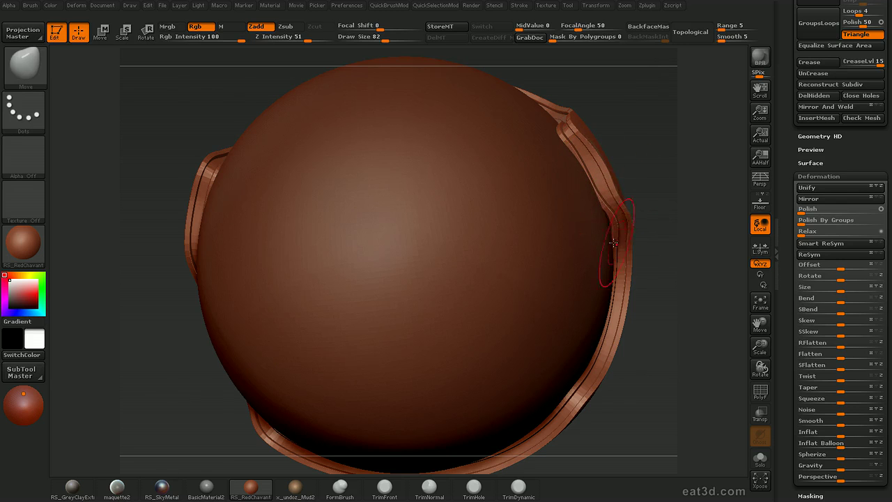
- Reduce the brush's draw size to 48 and isolate the shell's outer surface polygroup
{"action": "left_click_drag", "start_coordinate": [674, 204], "coordinate": [678, 233]}
{"action": "mouse_move", "coordinate": [659, 186]}
{"action": "left_mouse_down"}
{"action": "mouse_move", "coordinate": [685, 205]}
{"action": "mouse_move", "coordinate": [673, 128]}
{"action": "mouse_move", "coordinate": [685, 198]}
{"action": "mouse_move", "coordinate": [679, 190]}
{"action": "left_mouse_up"}
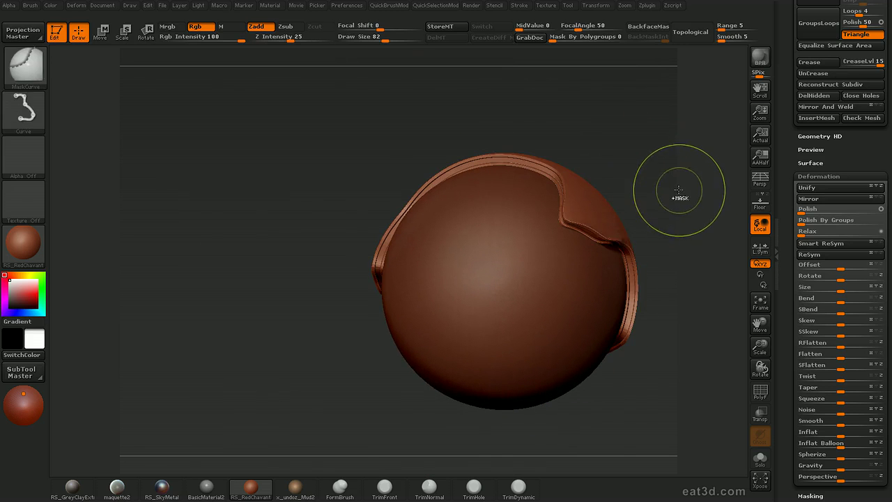
{"action": "mouse_move", "coordinate": [679, 150]}
{"action": "left_mouse_down"}
{"action": "mouse_move", "coordinate": [685, 169]}
{"action": "mouse_move", "coordinate": [673, 173]}
{"action": "left_mouse_up"}
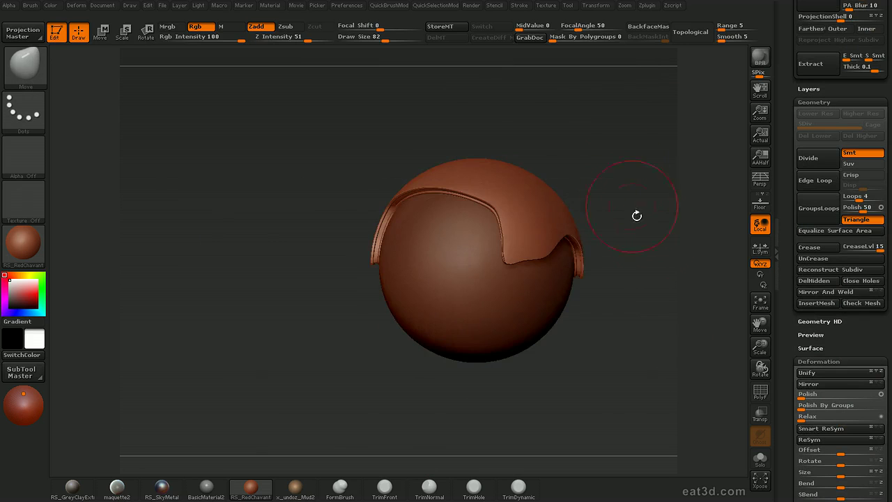
{"action": "left_click_drag", "start_coordinate": [637, 215], "coordinate": [661, 199]}
{"action": "key", "text": "["}
{"action": "key", "text": "["}
{"action": "key", "text": "["}
{"action": "left_click", "coordinate": [511, 174], "text": "ctrl+shift"}
- Turn on PolyFrame for the shell and make SelectLasso the active selection brush, skipping the note until next restart
{"action": "mouse_move", "coordinate": [684, 134]}
{"action": "left_mouse_down", "text": "alt"}
{"action": "mouse_move", "coordinate": [664, 143]}
{"action": "mouse_move", "coordinate": [675, 157]}
{"action": "mouse_move", "coordinate": [662, 145]}
{"action": "mouse_move", "coordinate": [671, 163]}
{"action": "mouse_move", "coordinate": [388, 321]}
{"action": "mouse_move", "coordinate": [385, 336]}
{"action": "left_mouse_up", "text": "alt"}
{"action": "mouse_move", "coordinate": [382, 426]}
{"action": "left_mouse_down", "text": "alt"}
{"action": "mouse_move", "coordinate": [386, 379]}
{"action": "mouse_move", "coordinate": [389, 416]}
{"action": "mouse_move", "coordinate": [409, 408]}
{"action": "mouse_move", "coordinate": [425, 426]}
{"action": "mouse_move", "coordinate": [443, 426]}
{"action": "mouse_move", "coordinate": [377, 426]}
{"action": "left_mouse_up", "text": "alt"}
{"action": "mouse_move", "coordinate": [717, 166]}
{"action": "left_mouse_down", "text": "alt"}
{"action": "mouse_move", "coordinate": [705, 158]}
{"action": "mouse_move", "coordinate": [729, 171]}
{"action": "mouse_move", "coordinate": [705, 164]}
{"action": "left_mouse_up", "text": "alt"}
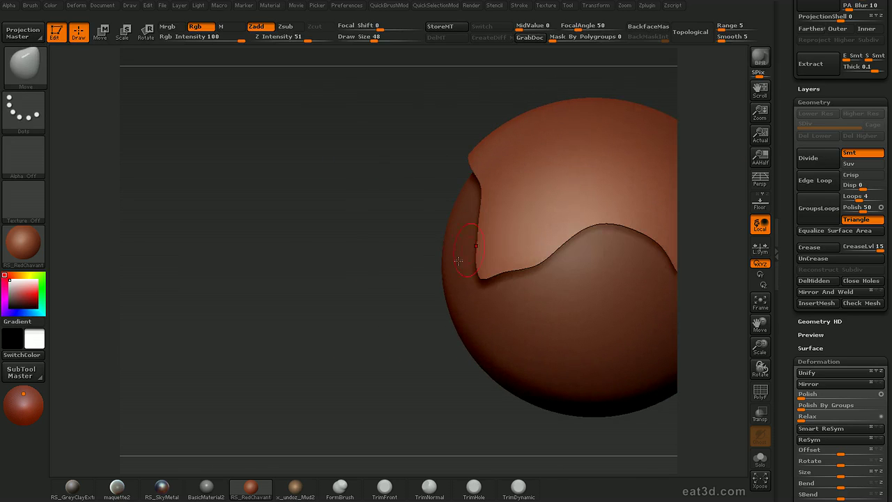
{"action": "left_click_drag", "start_coordinate": [373, 320], "coordinate": [383, 329]}
{"action": "key", "text": "shift+f"}
{"action": "mouse_move", "coordinate": [383, 364]}
{"action": "left_mouse_down"}
{"action": "mouse_move", "coordinate": [388, 382]}
{"action": "mouse_move", "coordinate": [404, 357]}
{"action": "left_mouse_up"}
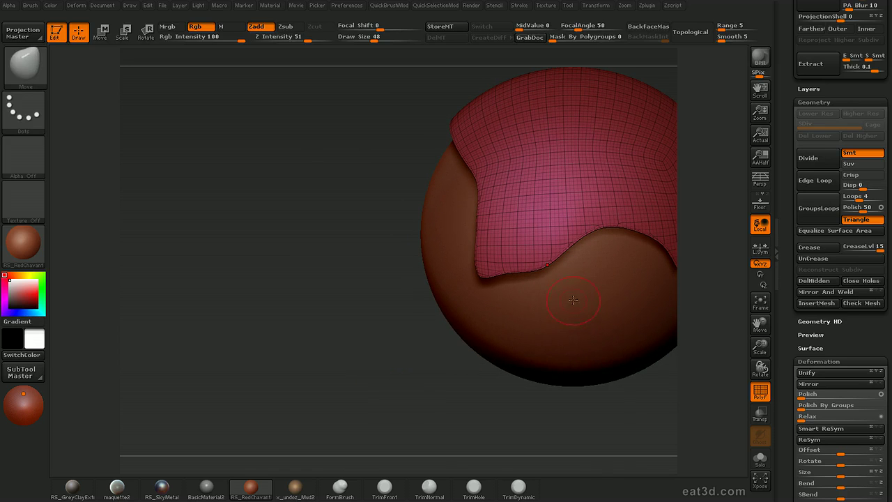
{"action": "key", "text": "2"}
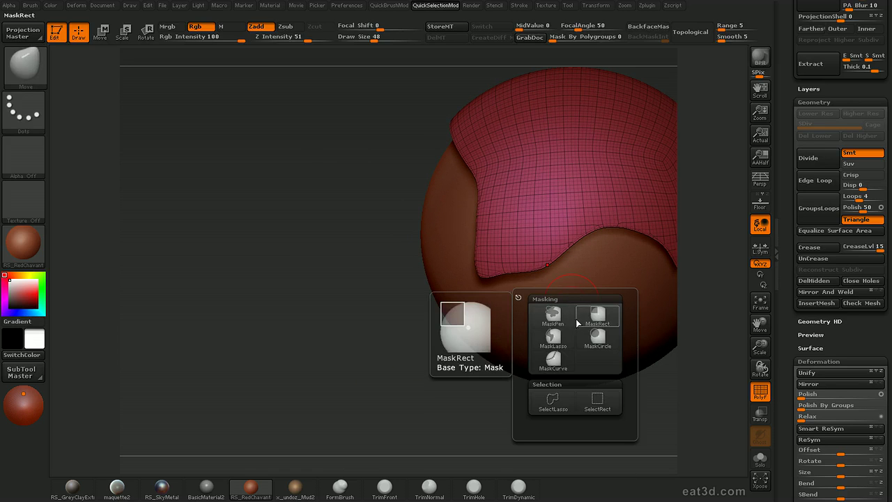
{"action": "left_click", "coordinate": [551, 401]}
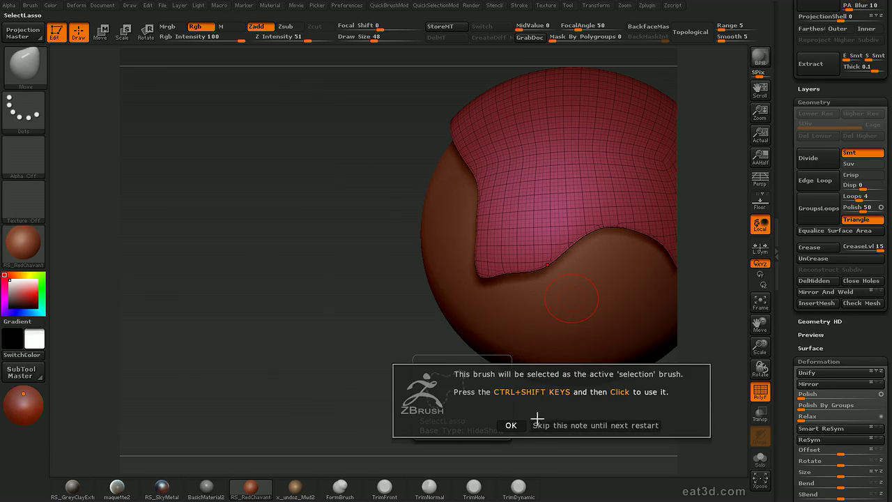
{"action": "left_click", "coordinate": [559, 428]}
- Lasso the shell's outer surface so that only the triangular piece at its lower corner remains displayed
{"action": "left_click_drag", "start_coordinate": [722, 214], "coordinate": [691, 253]}
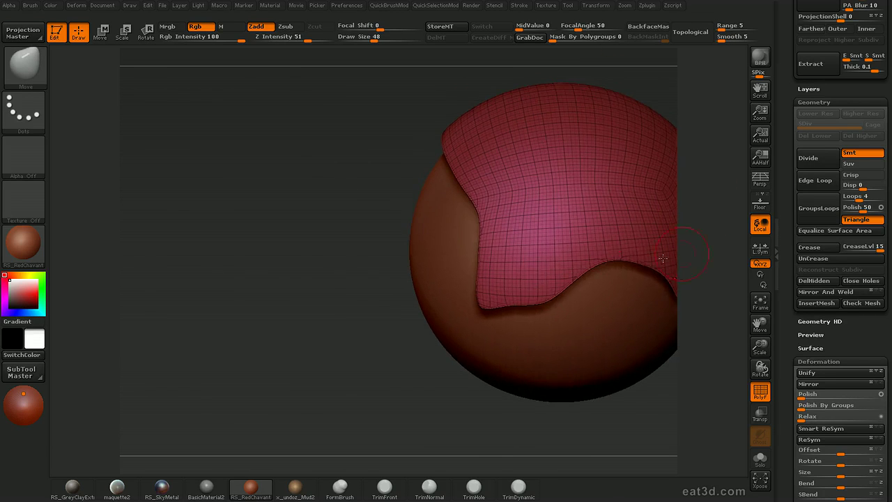
{"action": "left_click_drag", "start_coordinate": [726, 220], "coordinate": [728, 241]}
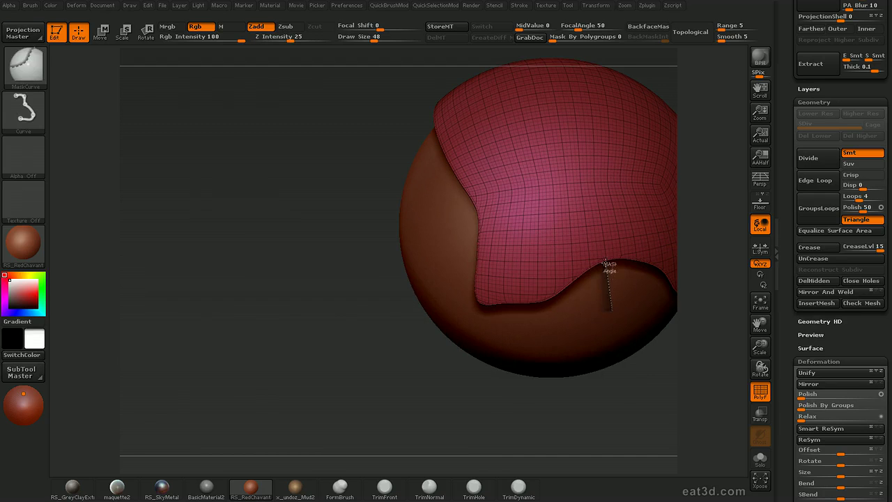
{"action": "key", "text": "ctrl+shift"}
{"action": "mouse_move", "coordinate": [598, 255]}
{"action": "left_mouse_down", "text": "ctrl+shift"}
{"action": "mouse_move", "coordinate": [465, 213]}
{"action": "mouse_move", "coordinate": [660, 389]}
{"action": "mouse_move", "coordinate": [713, 346]}
{"action": "mouse_move", "coordinate": [690, 296]}
{"action": "left_mouse_up", "text": "ctrl+shift"}
{"action": "left_click_drag", "start_coordinate": [690, 296], "coordinate": [706, 240]}
{"action": "left_click", "coordinate": [671, 289], "text": "ctrl+shift"}
{"action": "left_click_drag", "start_coordinate": [707, 241], "coordinate": [730, 246], "text": "alt"}
{"action": "left_click_drag", "start_coordinate": [730, 246], "coordinate": [714, 264], "text": "alt"}
{"action": "mouse_move", "coordinate": [576, 242]}
{"action": "left_mouse_down", "text": "ctrl+shift"}
{"action": "mouse_move", "coordinate": [450, 307]}
{"action": "mouse_move", "coordinate": [634, 382]}
{"action": "left_mouse_up", "text": "ctrl+shift"}
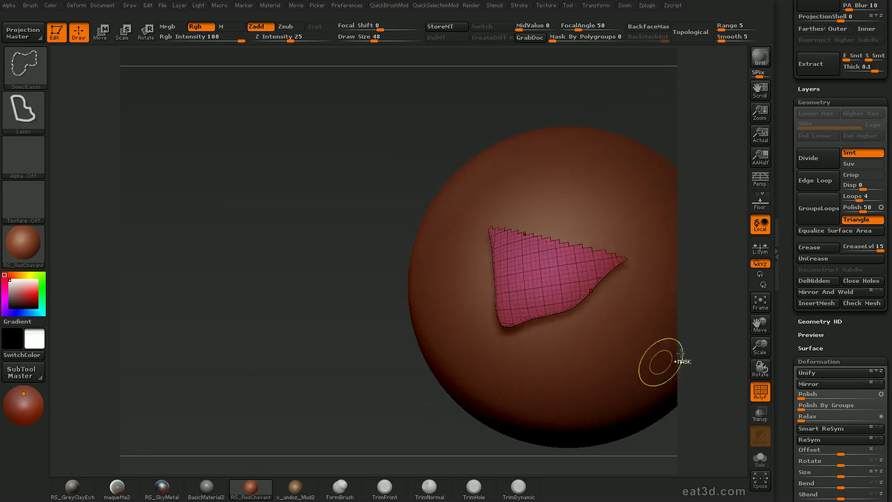
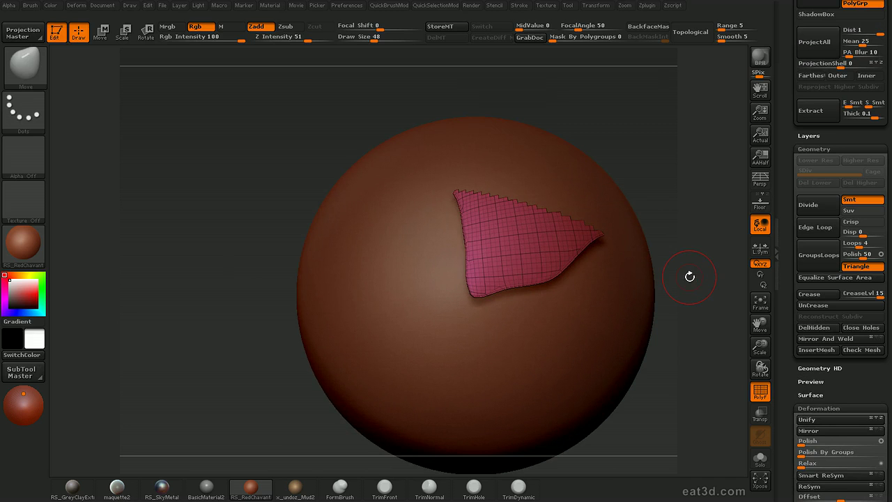
- Set the extraction thickness to 0.5 and extract the visible triangular piece
{"action": "mouse_move", "coordinate": [700, 269]}
{"action": "left_mouse_down"}
{"action": "mouse_move", "coordinate": [711, 269]}
{"action": "mouse_move", "coordinate": [697, 262]}
{"action": "left_mouse_up"}
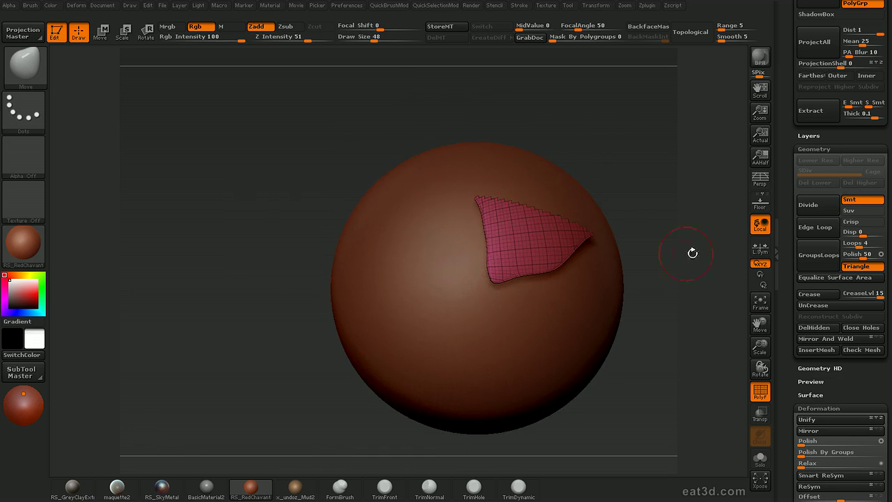
{"action": "left_click_drag", "start_coordinate": [658, 250], "coordinate": [634, 248]}
{"action": "left_click_drag", "start_coordinate": [725, 218], "coordinate": [726, 233]}
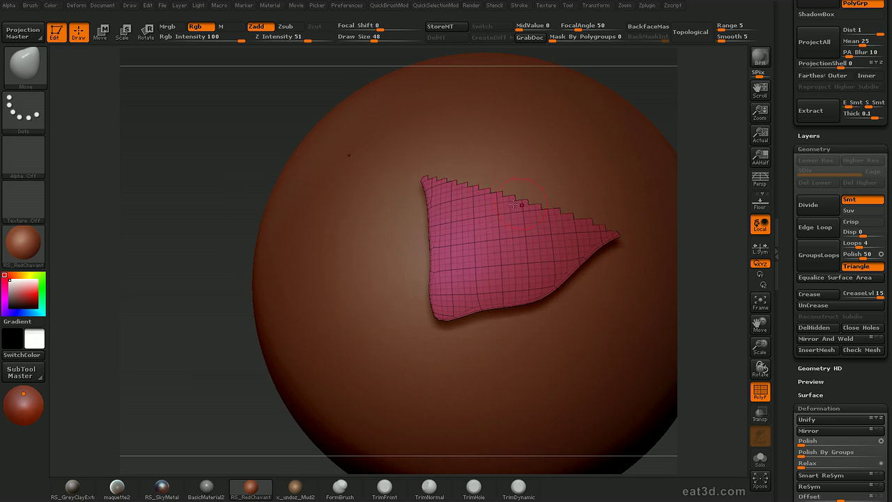
{"action": "left_click_drag", "start_coordinate": [743, 207], "coordinate": [739, 150], "text": "alt"}
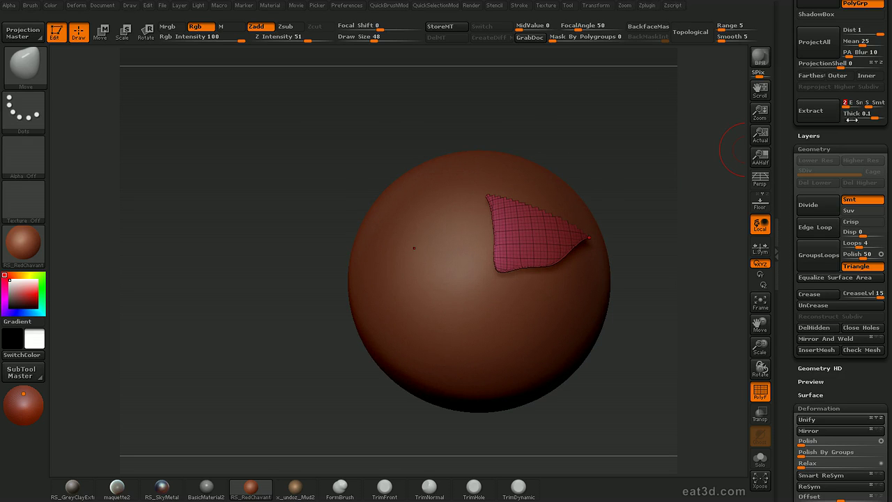
{"action": "mouse_move", "coordinate": [682, 319]}
{"action": "left_mouse_down", "text": "alt"}
{"action": "mouse_move", "coordinate": [687, 296]}
{"action": "mouse_move", "coordinate": [689, 333]}
{"action": "mouse_move", "coordinate": [675, 338]}
{"action": "mouse_move", "coordinate": [699, 350]}
{"action": "mouse_move", "coordinate": [686, 310]}
{"action": "mouse_move", "coordinate": [694, 305]}
{"action": "mouse_move", "coordinate": [705, 327]}
{"action": "mouse_move", "coordinate": [701, 342]}
{"action": "mouse_move", "coordinate": [671, 297]}
{"action": "mouse_move", "coordinate": [676, 288]}
{"action": "mouse_move", "coordinate": [669, 307]}
{"action": "mouse_move", "coordinate": [701, 316]}
{"action": "mouse_move", "coordinate": [671, 285]}
{"action": "mouse_move", "coordinate": [689, 337]}
{"action": "mouse_move", "coordinate": [673, 333]}
{"action": "mouse_move", "coordinate": [682, 319]}
{"action": "left_mouse_up", "text": "alt"}
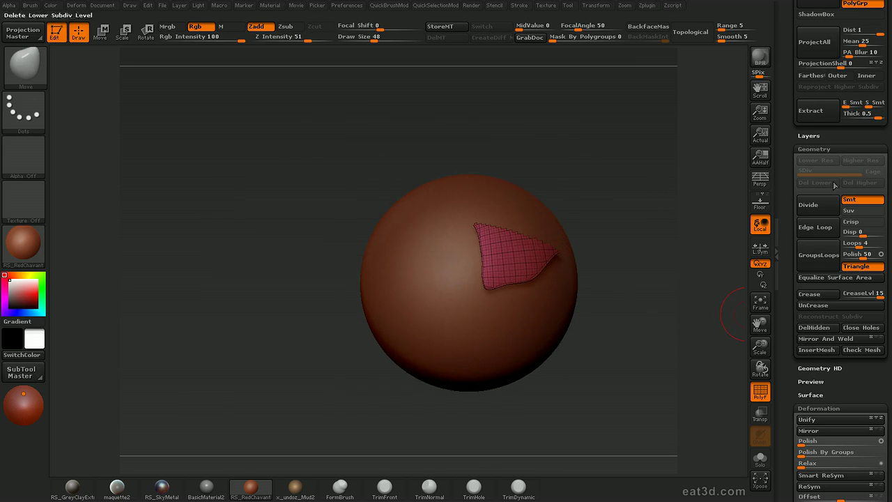
{"action": "left_click", "coordinate": [814, 118]}
- Select the newly extracted piece, isolate it in Solo mode and examine the mesh at its lower corner
{"action": "left_click_drag", "start_coordinate": [683, 252], "coordinate": [675, 173]}
{"action": "left_click", "coordinate": [634, 298], "text": "alt"}
{"action": "key", "text": "alt+s"}
{"action": "left_click_drag", "start_coordinate": [463, 303], "coordinate": [592, 370]}
{"action": "left_click_drag", "start_coordinate": [557, 348], "coordinate": [533, 331]}
{"action": "left_click_drag", "start_coordinate": [705, 210], "coordinate": [777, 224]}
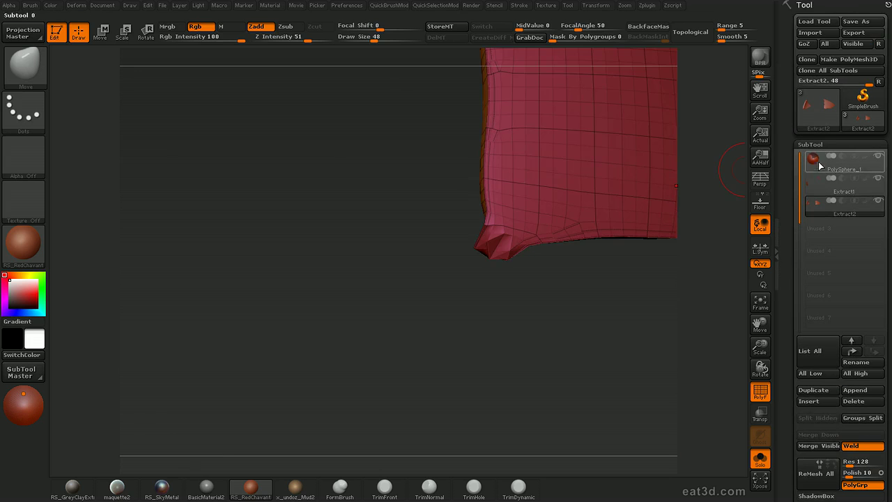
- Select the Extract1 subtool and lasso-hide the polygons at the tip of the triangular piece's lower corner
{"action": "left_click", "coordinate": [812, 187]}
{"action": "left_click_drag", "start_coordinate": [593, 347], "coordinate": [539, 253]}
{"action": "mouse_move", "coordinate": [475, 268]}
{"action": "left_mouse_down"}
{"action": "mouse_move", "coordinate": [481, 244]}
{"action": "mouse_move", "coordinate": [492, 356]}
{"action": "mouse_move", "coordinate": [492, 339]}
{"action": "mouse_move", "coordinate": [543, 364]}
{"action": "mouse_move", "coordinate": [484, 379]}
{"action": "mouse_move", "coordinate": [540, 376]}
{"action": "mouse_move", "coordinate": [516, 345]}
{"action": "mouse_move", "coordinate": [634, 309]}
{"action": "mouse_move", "coordinate": [511, 317]}
{"action": "mouse_move", "coordinate": [555, 331]}
{"action": "mouse_move", "coordinate": [536, 314]}
{"action": "left_mouse_up"}
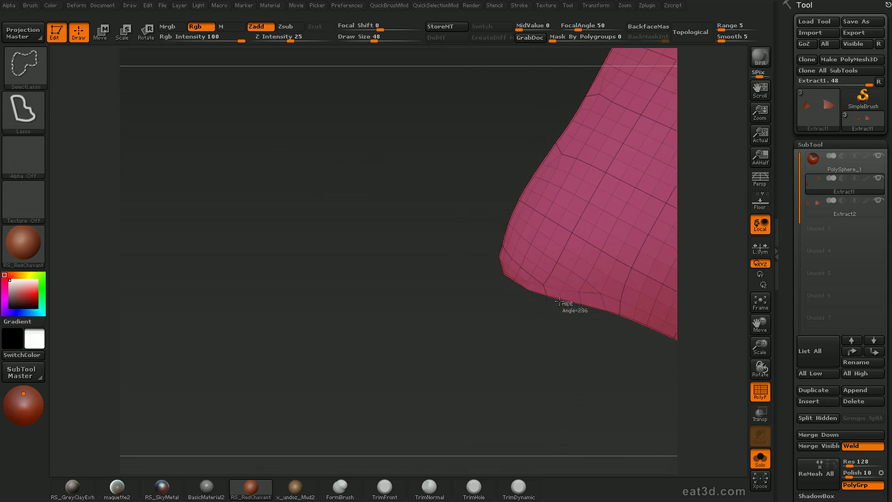
{"action": "mouse_move", "coordinate": [504, 241]}
{"action": "left_mouse_down", "text": "ctrl+alt+shift"}
{"action": "mouse_move", "coordinate": [451, 250]}
{"action": "mouse_move", "coordinate": [583, 376]}
{"action": "mouse_move", "coordinate": [554, 308]}
{"action": "mouse_move", "coordinate": [484, 374]}
{"action": "mouse_move", "coordinate": [600, 338]}
{"action": "left_mouse_up", "text": "ctrl+alt+shift"}
- Select the Extract2 subtool and delete it
{"action": "left_click", "coordinate": [820, 212]}
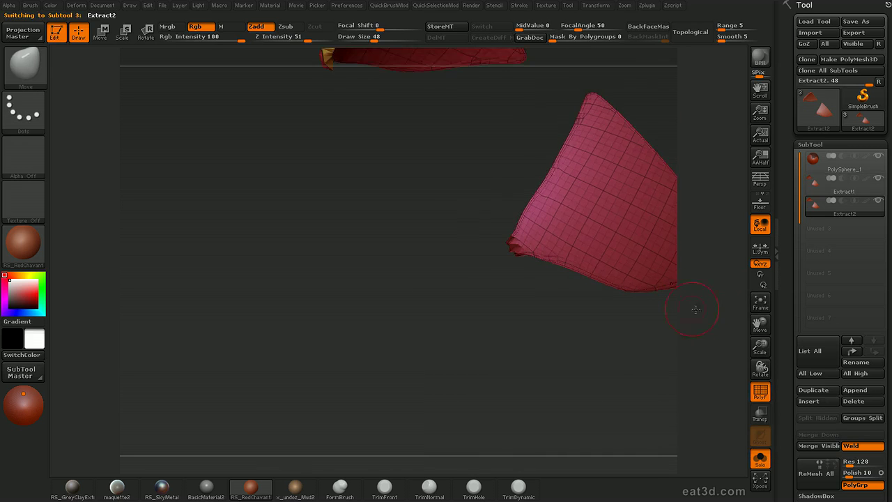
{"action": "left_click", "coordinate": [857, 402]}
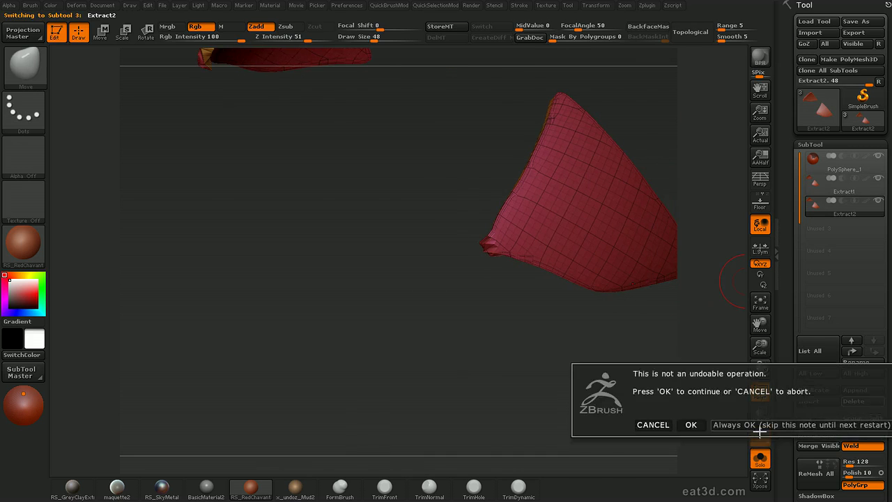
{"action": "left_click", "coordinate": [690, 424]}
- Extract the trimmed triangular piece of Extract1 again with a thickness of 0.5
{"action": "left_click_drag", "start_coordinate": [703, 325], "coordinate": [658, 286]}
{"action": "scroll", "coordinate": [801, 390], "scroll_direction": "down", "scroll_amount": 5}
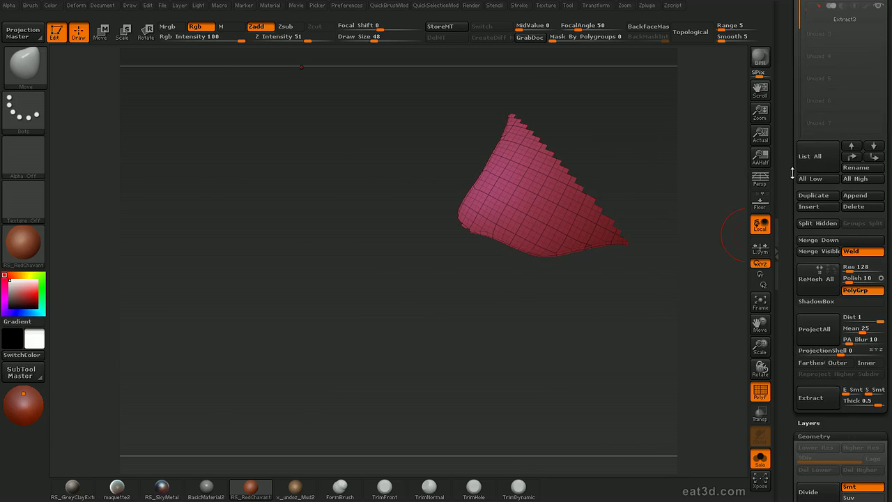
{"action": "left_click_drag", "start_coordinate": [795, 172], "coordinate": [795, 261]}
{"action": "left_click", "coordinate": [815, 106]}
{"action": "left_click_drag", "start_coordinate": [668, 287], "coordinate": [656, 230]}
{"action": "left_click_drag", "start_coordinate": [542, 197], "coordinate": [671, 205]}
- Select the Extract1 subtool and turn off Solo and PolyFrame to display all the pieces together
{"action": "left_click_drag", "start_coordinate": [719, 223], "coordinate": [696, 244], "text": "alt"}
{"action": "left_click", "coordinate": [844, 78]}
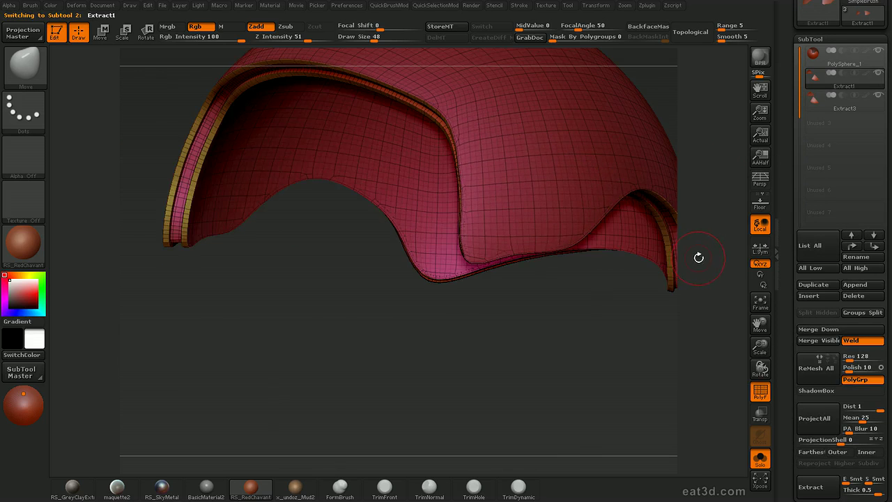
{"action": "key", "text": "shift+s"}
{"action": "key", "text": "shift+f"}
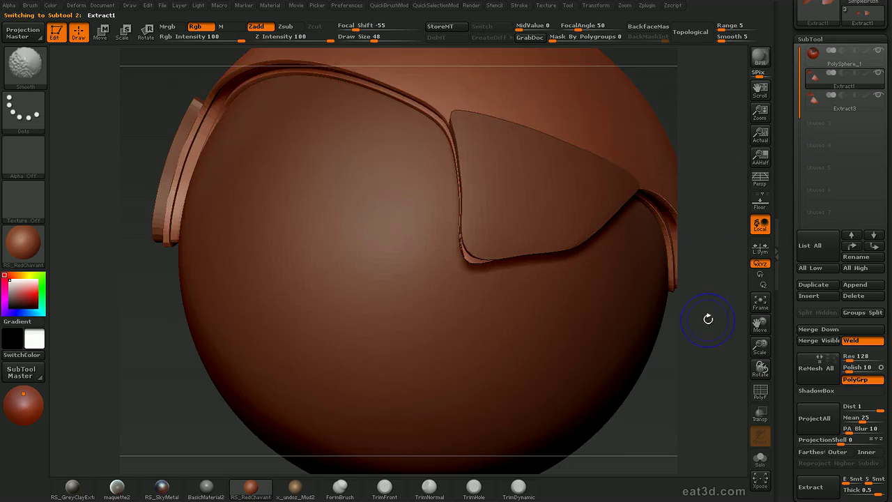
- Set the brush's draw size to 34 and isolate the outer surface of the Extract1 shell
{"action": "mouse_move", "coordinate": [705, 304]}
{"action": "left_mouse_down", "text": "alt"}
{"action": "mouse_move", "coordinate": [687, 227]}
{"action": "mouse_move", "coordinate": [720, 249]}
{"action": "mouse_move", "coordinate": [681, 227]}
{"action": "mouse_move", "coordinate": [728, 237]}
{"action": "mouse_move", "coordinate": [667, 283]}
{"action": "mouse_move", "coordinate": [632, 296]}
{"action": "left_mouse_up", "text": "alt"}
{"action": "key", "text": "s"}
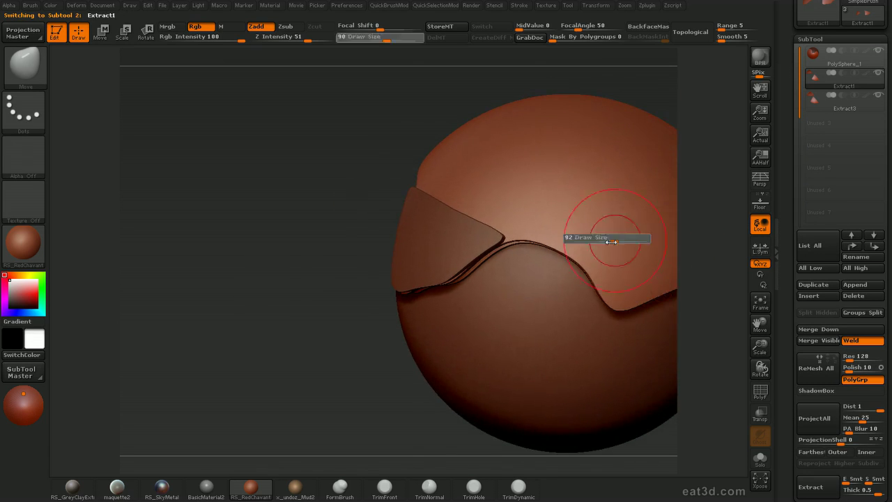
{"action": "key", "text": "s"}
{"action": "mouse_move", "coordinate": [722, 225]}
{"action": "left_mouse_down", "text": "alt"}
{"action": "mouse_move", "coordinate": [666, 238]}
{"action": "mouse_move", "coordinate": [725, 239]}
{"action": "mouse_move", "coordinate": [676, 237]}
{"action": "left_mouse_up", "text": "alt"}
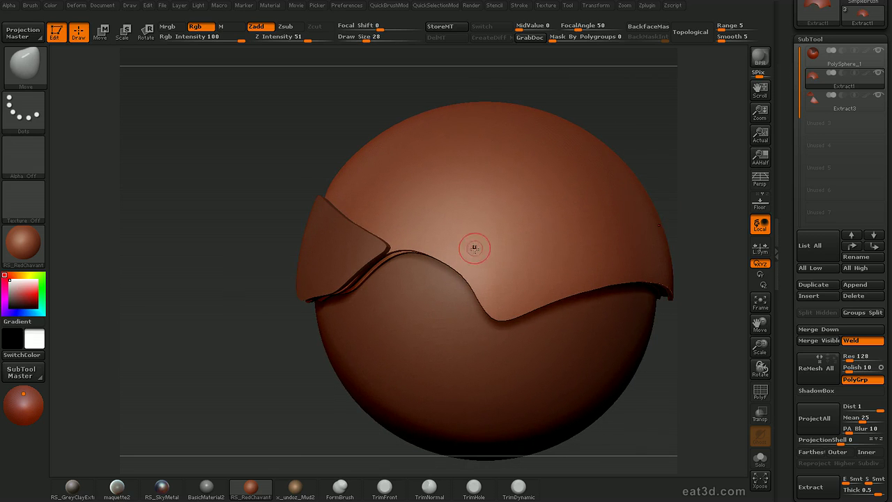
{"action": "left_click_drag", "start_coordinate": [693, 178], "coordinate": [686, 127]}
{"action": "left_click", "coordinate": [563, 244], "text": "ctrl+shift"}
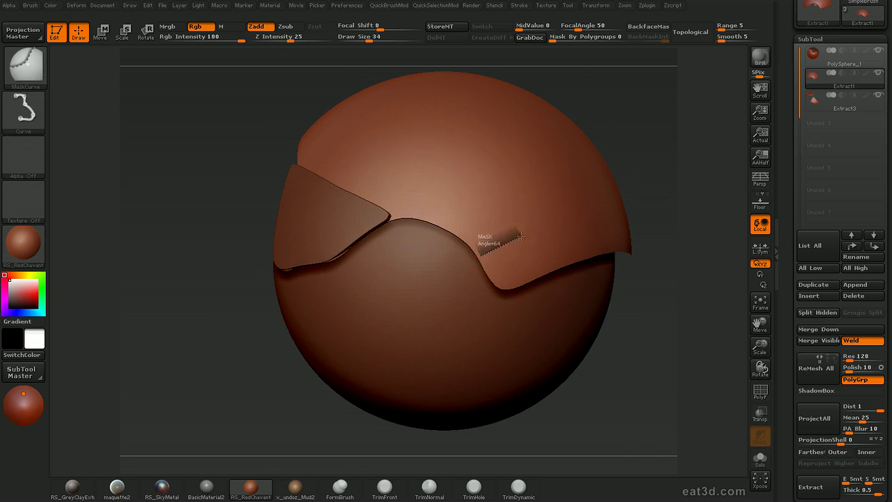
- Choose MaskPen and paint a mask band across the shell's outer surface above the rim, widening into a taller block
{"action": "key", "text": "2"}
{"action": "left_click", "coordinate": [478, 320]}
{"action": "left_click_drag", "start_coordinate": [489, 258], "coordinate": [515, 244], "text": "ctrl"}
{"action": "left_click_drag", "start_coordinate": [687, 190], "coordinate": [651, 190]}
{"action": "key", "text": "["}
{"action": "left_click_drag", "start_coordinate": [582, 208], "coordinate": [586, 168], "text": "ctrl"}
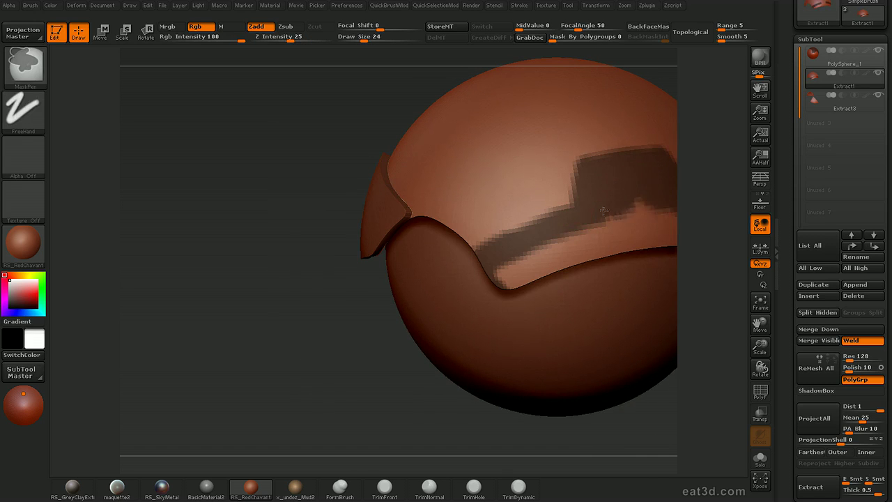
{"action": "key", "text": "]"}
{"action": "left_click_drag", "start_coordinate": [492, 276], "coordinate": [545, 257], "text": "ctrl"}
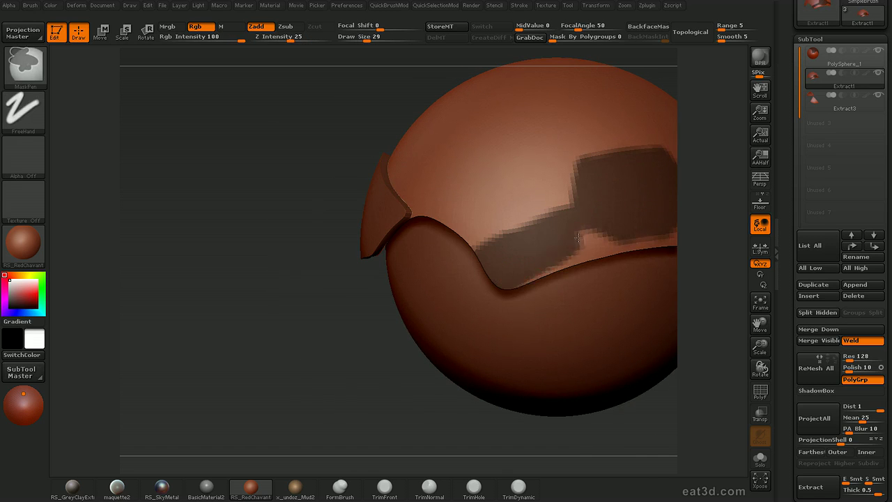
- Shrink the brush and erase the mask along the rim at the shell's pointed corner
{"action": "left_click_drag", "start_coordinate": [743, 219], "coordinate": [718, 217]}
{"action": "key", "text": "["}
{"action": "key", "text": "["}
{"action": "left_click_drag", "start_coordinate": [477, 252], "coordinate": [508, 285], "text": "ctrl+alt"}
- Set the brush's draw size to 13 and erase the mask in a thin strip along the shell's rim
{"action": "mouse_move", "coordinate": [686, 322]}
{"action": "left_mouse_down"}
{"action": "mouse_move", "coordinate": [710, 326]}
{"action": "mouse_move", "coordinate": [710, 274]}
{"action": "mouse_move", "coordinate": [729, 258]}
{"action": "left_mouse_up"}
{"action": "key", "text": "s"}
{"action": "left_click", "coordinate": [425, 352]}
{"action": "left_click_drag", "start_coordinate": [423, 347], "coordinate": [442, 327], "text": "ctrl+alt"}
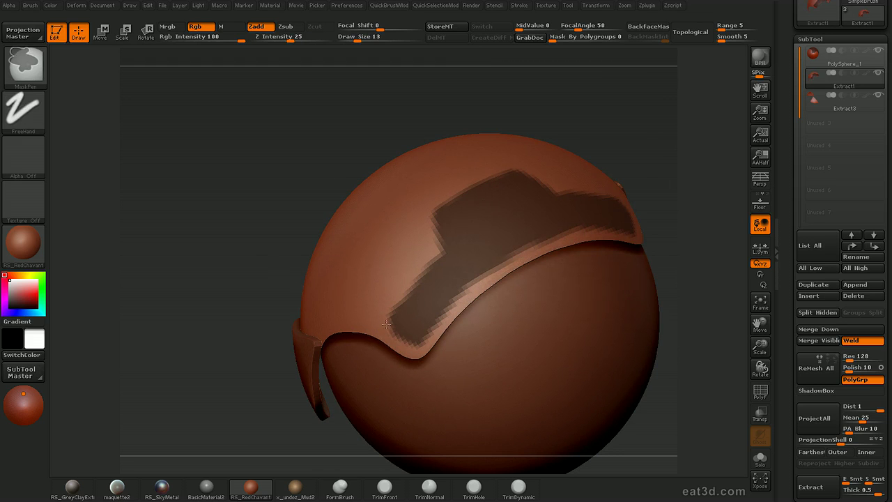
{"action": "mouse_move", "coordinate": [680, 226]}
{"action": "left_mouse_down", "text": "alt"}
{"action": "mouse_move", "coordinate": [673, 253]}
{"action": "mouse_move", "coordinate": [697, 255]}
{"action": "mouse_move", "coordinate": [685, 269]}
{"action": "mouse_move", "coordinate": [686, 293]}
{"action": "left_mouse_up", "text": "alt"}
{"action": "left_click_drag", "start_coordinate": [707, 239], "coordinate": [670, 244]}
{"action": "key", "text": "ctrl"}
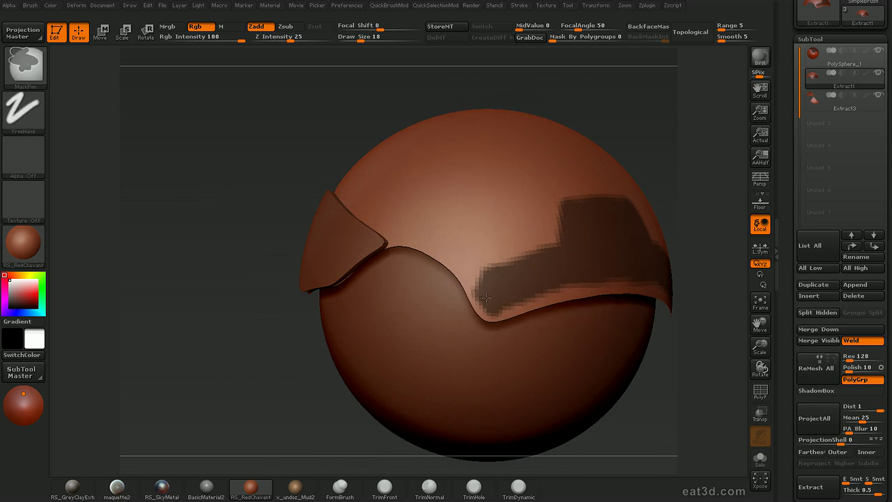
{"action": "key", "text": "ctrl"}
{"action": "key", "text": "ctrl"}
{"action": "left_click_drag", "start_coordinate": [675, 373], "coordinate": [667, 300], "text": "alt"}
{"action": "left_click_drag", "start_coordinate": [688, 255], "coordinate": [653, 239], "text": "alt"}
- Turn on the wireframe display and create a polygroup from the masked area of the shell
{"action": "left_click_drag", "start_coordinate": [790, 280], "coordinate": [803, 4]}
{"action": "left_click", "coordinate": [858, 148]}
{"action": "left_click_drag", "start_coordinate": [866, 241], "coordinate": [839, 228]}
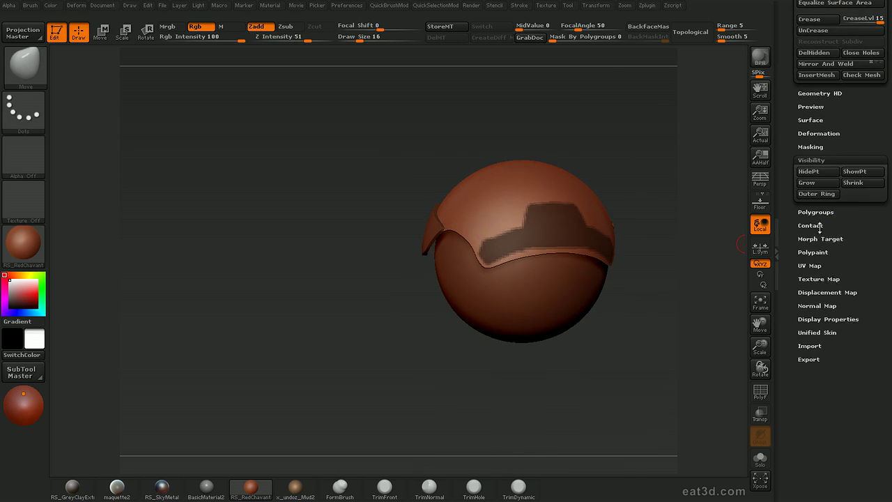
{"action": "left_click", "coordinate": [822, 212]}
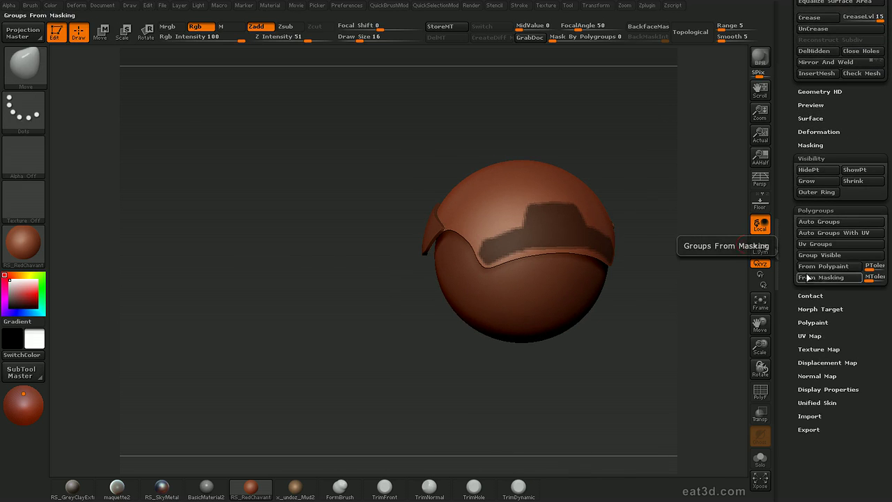
{"action": "left_click_drag", "start_coordinate": [645, 350], "coordinate": [625, 353]}
{"action": "key", "text": "shift+f"}
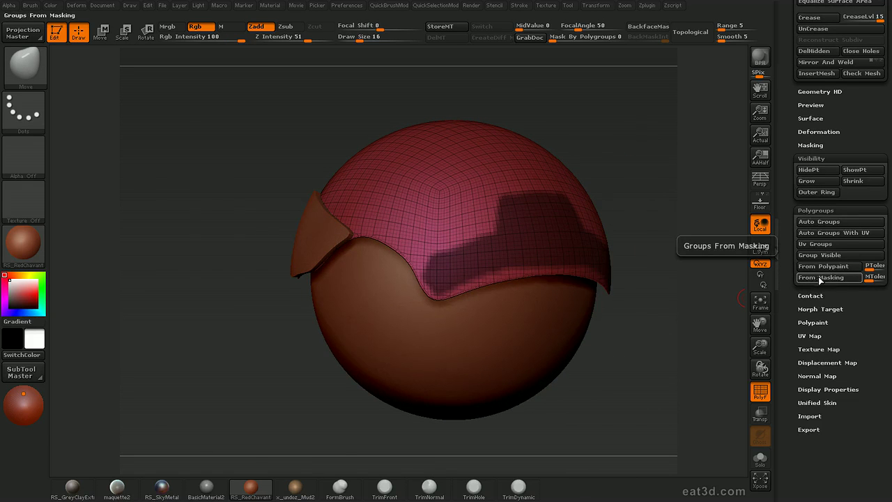
{"action": "left_click", "coordinate": [821, 283]}
- Clear the mask and isolate the new hat-shaped polygroup on the Extract1 shell
{"action": "left_click_drag", "start_coordinate": [655, 342], "coordinate": [707, 342]}
{"action": "left_click_drag", "start_coordinate": [706, 342], "coordinate": [662, 329], "text": "alt"}
{"action": "left_click_drag", "start_coordinate": [643, 365], "coordinate": [673, 295], "text": "ctrl"}
{"action": "mouse_move", "coordinate": [674, 295]}
{"action": "left_mouse_down", "text": "alt"}
{"action": "mouse_move", "coordinate": [699, 349]}
{"action": "mouse_move", "coordinate": [703, 316]}
{"action": "mouse_move", "coordinate": [631, 306]}
{"action": "left_mouse_up", "text": "alt"}
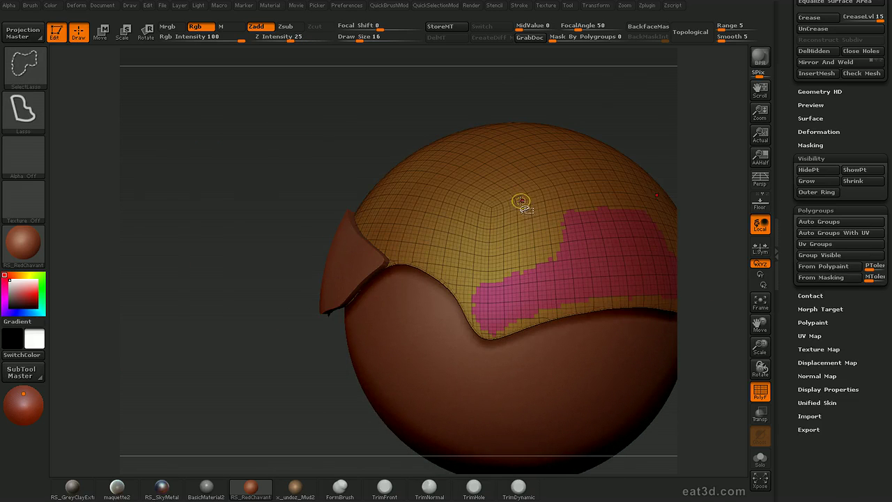
{"action": "left_click", "coordinate": [581, 212], "text": "ctrl+shift"}
- Try extracting the isolated patch as a 0.5 thick piece and examine its edges
{"action": "mouse_move", "coordinate": [713, 223]}
{"action": "left_mouse_down"}
{"action": "mouse_move", "coordinate": [701, 209]}
{"action": "mouse_move", "coordinate": [704, 247]}
{"action": "mouse_move", "coordinate": [673, 247]}
{"action": "left_mouse_up"}
{"action": "left_click_drag", "start_coordinate": [648, 219], "coordinate": [697, 239]}
{"action": "left_click_drag", "start_coordinate": [783, 201], "coordinate": [793, 319]}
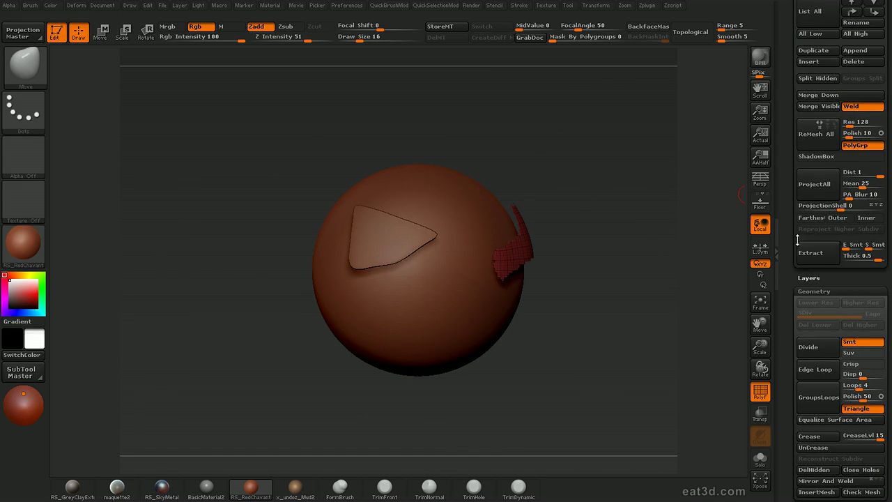
{"action": "left_click", "coordinate": [815, 254]}
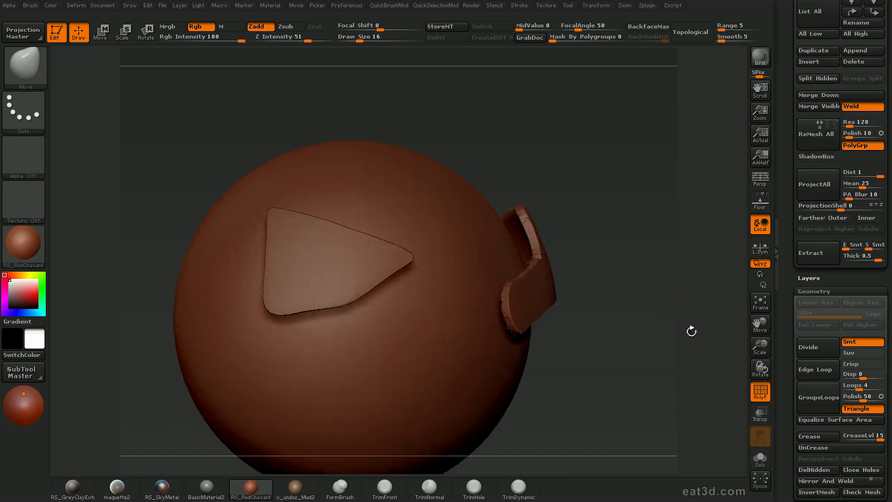
{"action": "left_click_drag", "start_coordinate": [690, 330], "coordinate": [630, 298]}
{"action": "left_click_drag", "start_coordinate": [722, 313], "coordinate": [584, 239]}
{"action": "left_click_drag", "start_coordinate": [643, 175], "coordinate": [541, 202]}
{"action": "left_click_drag", "start_coordinate": [783, 148], "coordinate": [786, 222]}
- Delete the Extract4 piece and reselect the isolated patch of Extract1
{"action": "left_click", "coordinate": [851, 324]}
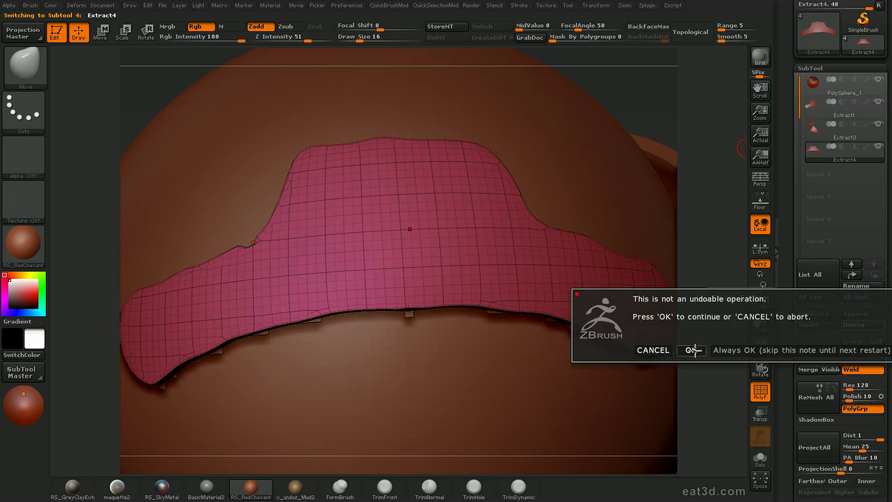
{"action": "left_click", "coordinate": [691, 351]}
{"action": "left_click_drag", "start_coordinate": [709, 321], "coordinate": [701, 236], "text": "alt"}
{"action": "left_click", "coordinate": [404, 250], "text": "alt"}
- Try extracting the patch with edge smoothness 5 and thickness 0.5, and inspect its lower edge up close
{"action": "left_click_drag", "start_coordinate": [697, 289], "coordinate": [676, 259]}
{"action": "left_click_drag", "start_coordinate": [791, 257], "coordinate": [791, 129]}
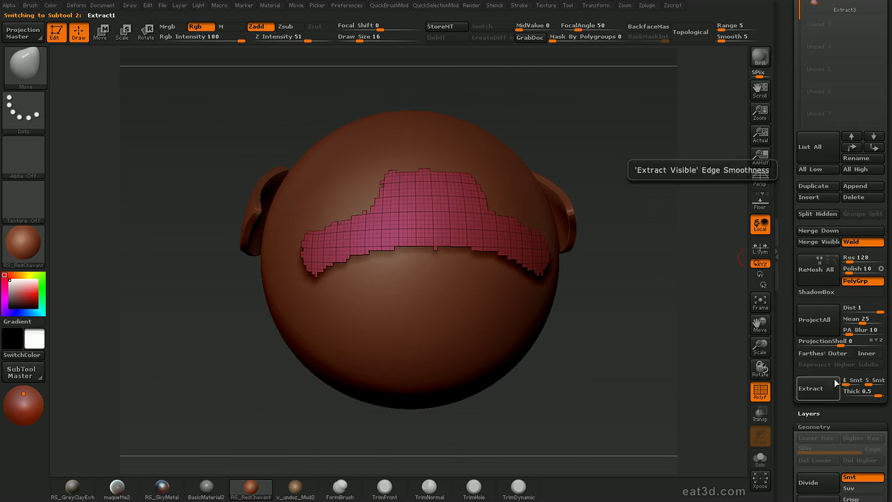
{"action": "mouse_move", "coordinate": [660, 354]}
{"action": "left_mouse_down"}
{"action": "mouse_move", "coordinate": [650, 356]}
{"action": "mouse_move", "coordinate": [664, 362]}
{"action": "left_mouse_up"}
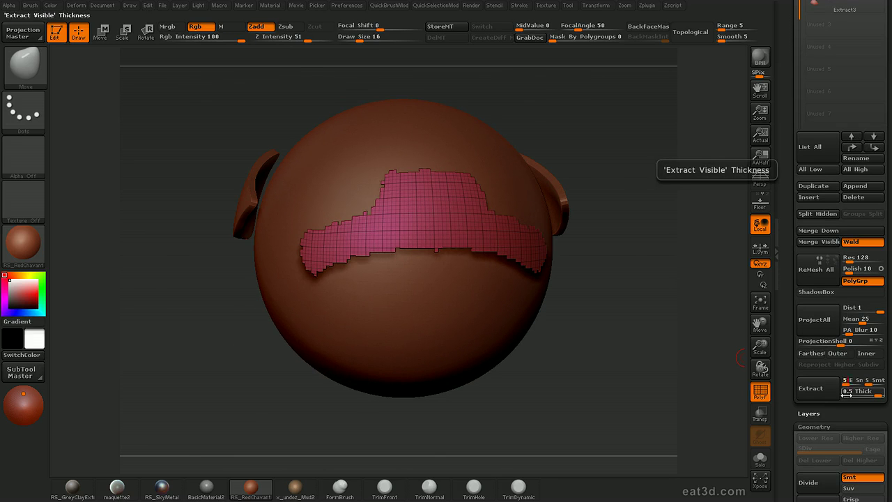
{"action": "left_click", "coordinate": [811, 395]}
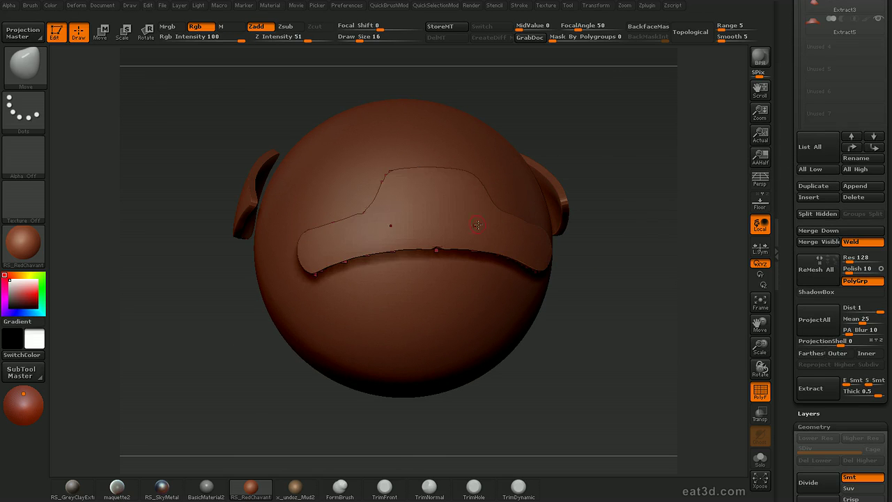
{"action": "left_click_drag", "start_coordinate": [635, 219], "coordinate": [642, 214]}
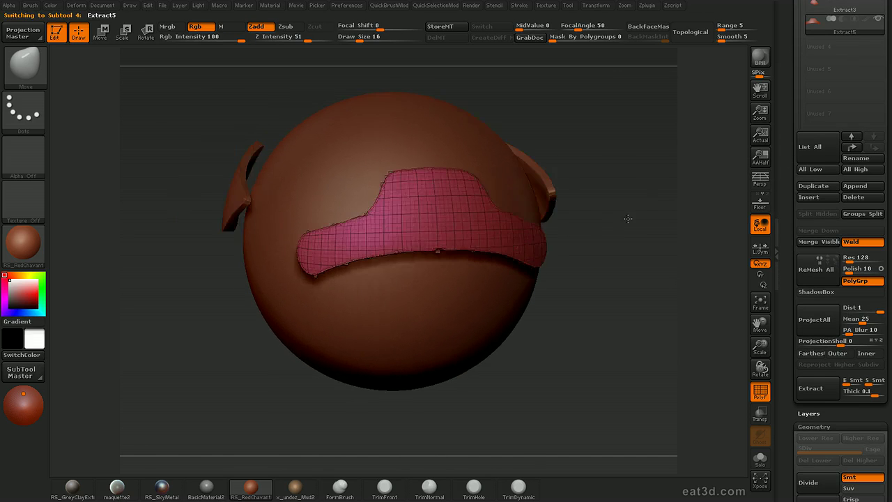
{"action": "mouse_move", "coordinate": [648, 237]}
{"action": "left_mouse_down"}
{"action": "mouse_move", "coordinate": [663, 222]}
{"action": "mouse_move", "coordinate": [636, 188]}
{"action": "mouse_move", "coordinate": [696, 193]}
{"action": "mouse_move", "coordinate": [708, 230]}
{"action": "mouse_move", "coordinate": [699, 142]}
{"action": "mouse_move", "coordinate": [707, 200]}
{"action": "left_mouse_up"}
{"action": "left_click", "coordinate": [760, 156]}
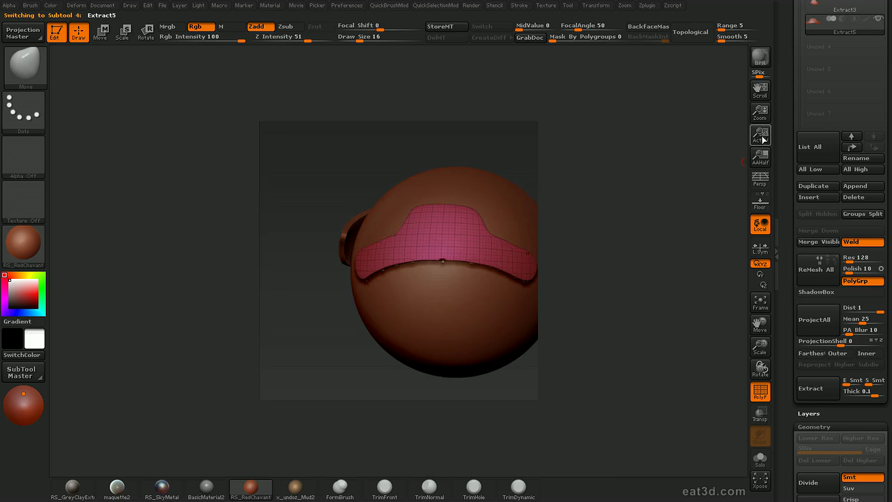
{"action": "left_click", "coordinate": [761, 139]}
{"action": "left_click_drag", "start_coordinate": [657, 196], "coordinate": [668, 205], "text": "alt"}
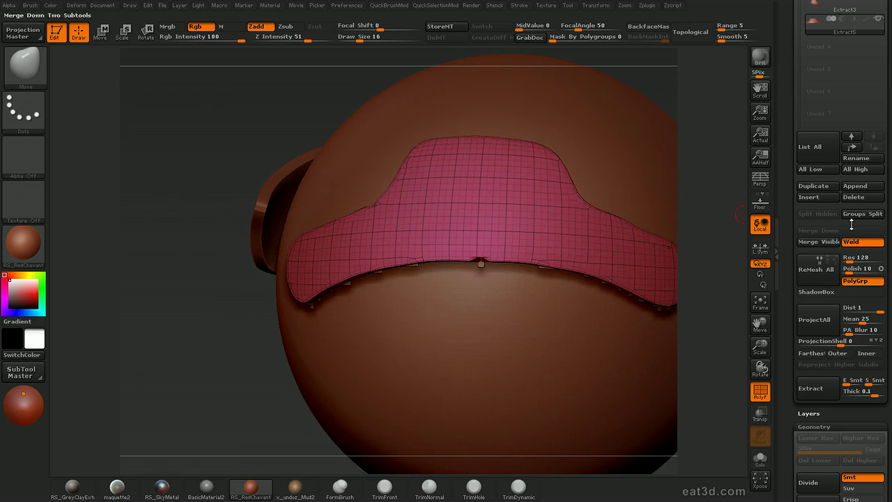
- Delete the Extract5 piece and make the Extract1 patch active again
{"action": "left_click", "coordinate": [854, 196]}
{"action": "left_click", "coordinate": [688, 223]}
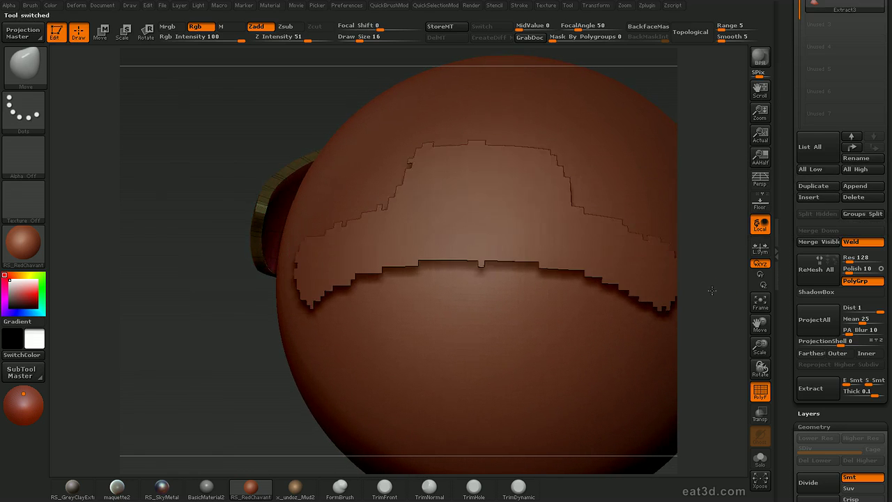
{"action": "left_click_drag", "start_coordinate": [726, 286], "coordinate": [736, 285]}
{"action": "left_click", "coordinate": [464, 216], "text": "alt"}
- Choose SelectLasso and hide the stray polygon protruding from the middle of the patch's lower edge
{"action": "left_click_drag", "start_coordinate": [725, 211], "coordinate": [729, 202]}
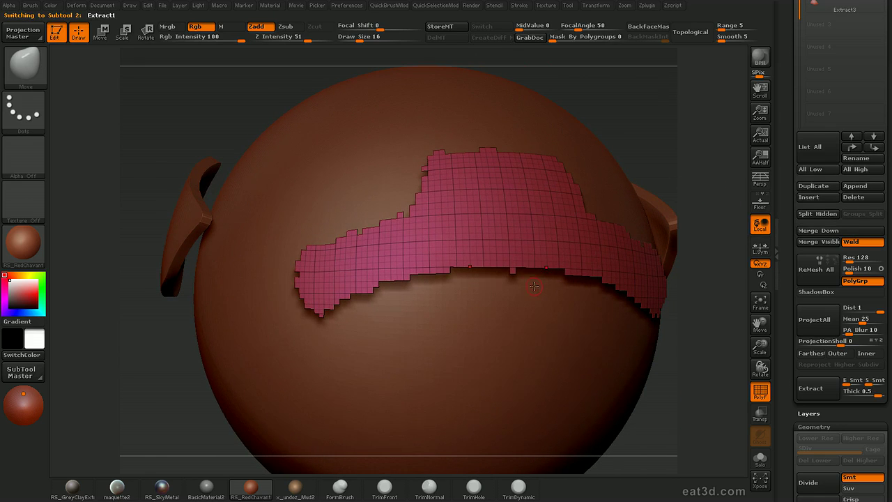
{"action": "key", "text": "2"}
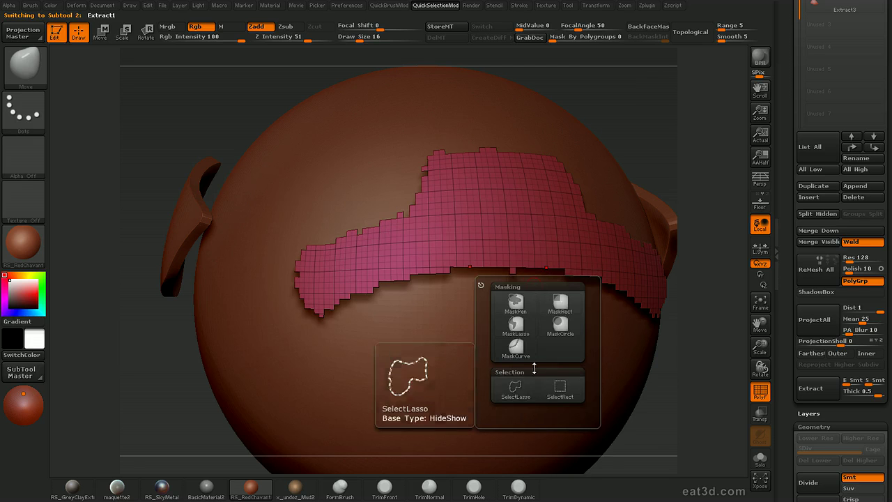
{"action": "left_click", "coordinate": [516, 393]}
{"action": "left_click_drag", "start_coordinate": [733, 305], "coordinate": [714, 315]}
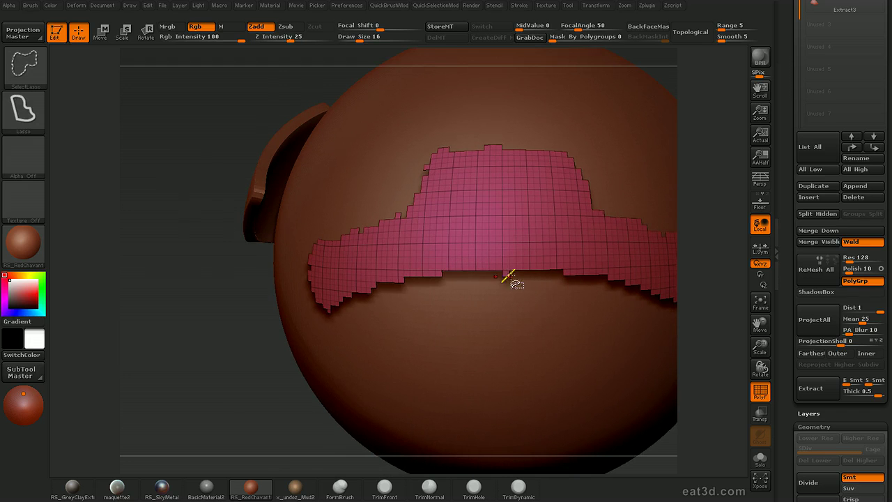
{"action": "left_click_drag", "start_coordinate": [527, 291], "coordinate": [512, 275], "text": "ctrl+shift"}
{"action": "left_click_drag", "start_coordinate": [523, 311], "coordinate": [527, 305], "text": "ctrl+alt+shift"}
- Assign all visible polygons of the patch, including those filling the edge notches, to one polygroup
{"action": "mouse_move", "coordinate": [689, 256]}
{"action": "left_mouse_down"}
{"action": "mouse_move", "coordinate": [700, 256]}
{"action": "mouse_move", "coordinate": [703, 277]}
{"action": "left_mouse_up"}
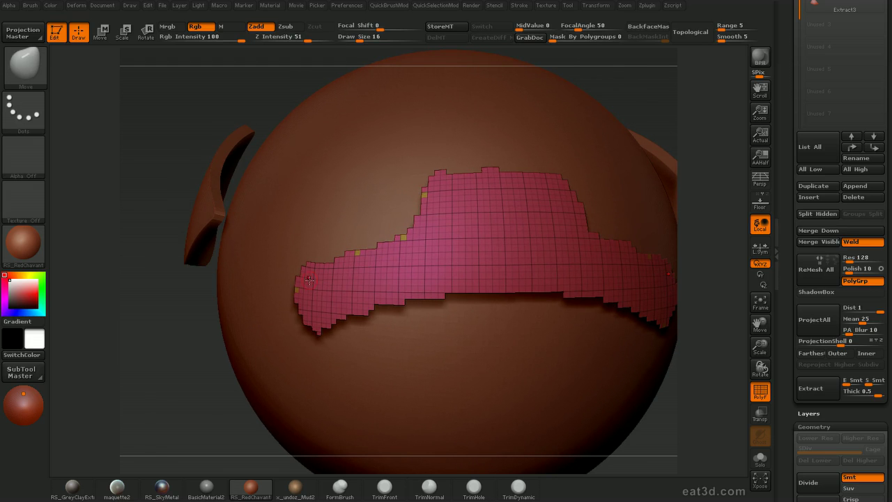
{"action": "left_click_drag", "start_coordinate": [712, 280], "coordinate": [672, 228], "text": "alt"}
{"action": "left_click_drag", "start_coordinate": [672, 229], "coordinate": [718, 231]}
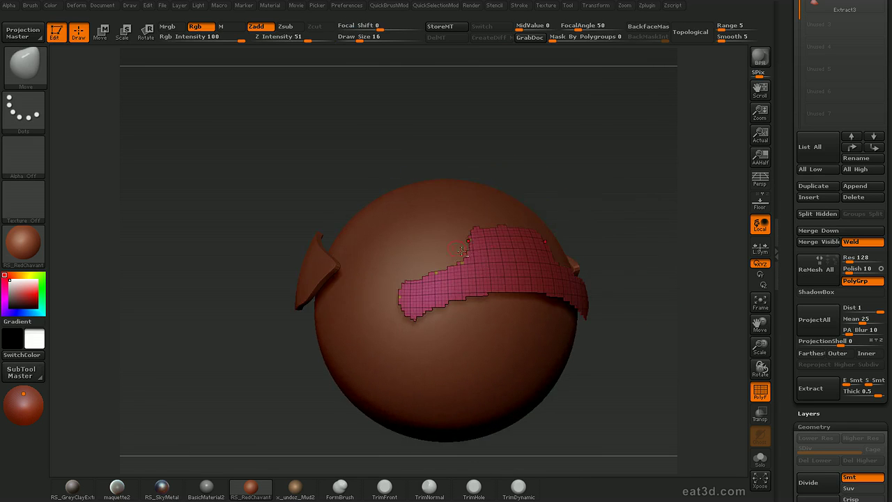
{"action": "left_click_drag", "start_coordinate": [651, 244], "coordinate": [652, 276], "text": "alt"}
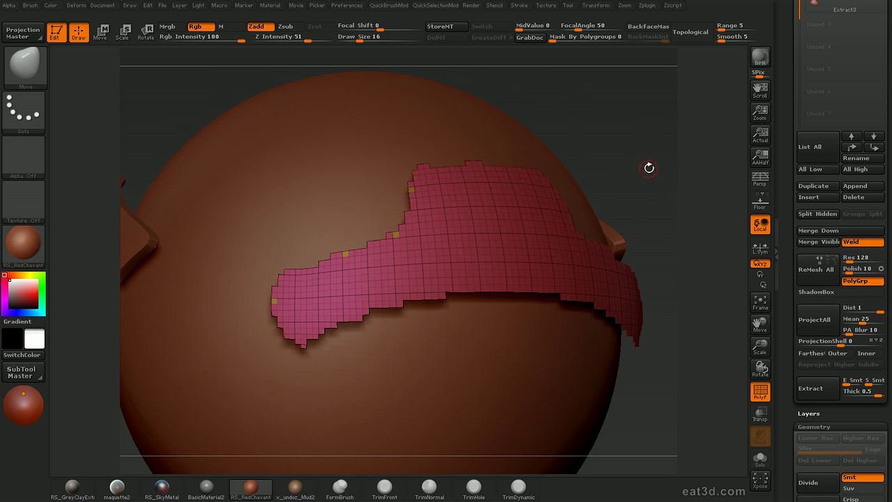
{"action": "key", "text": "d"}
{"action": "left_click", "coordinate": [632, 301]}
- Hide the polygons sticking out along the patch's upper edge and regroup the visible polygons
{"action": "left_click_drag", "start_coordinate": [696, 209], "coordinate": [670, 209]}
{"action": "left_click_drag", "start_coordinate": [670, 209], "coordinate": [698, 175], "text": "alt"}
{"action": "mouse_move", "coordinate": [717, 216]}
{"action": "left_mouse_down"}
{"action": "mouse_move", "coordinate": [702, 222]}
{"action": "mouse_move", "coordinate": [716, 241]}
{"action": "left_mouse_up"}
{"action": "left_click_drag", "start_coordinate": [427, 102], "coordinate": [473, 118], "text": "ctrl+alt+shift"}
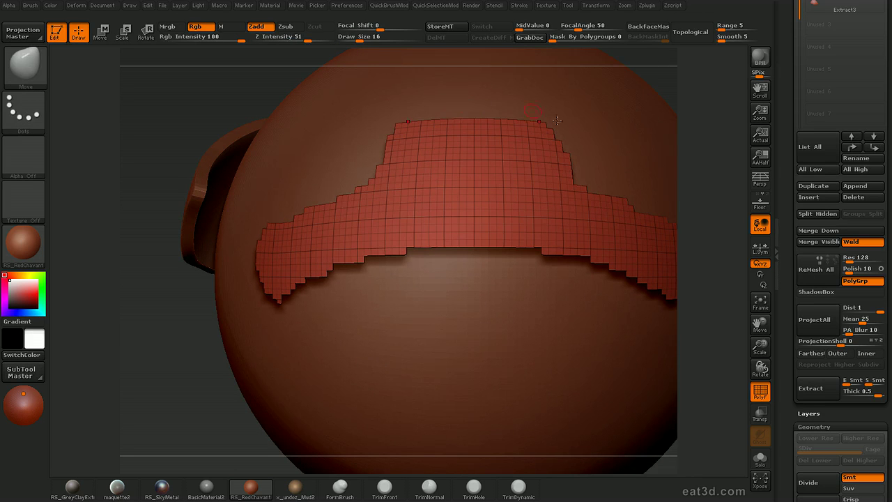
{"action": "left_click_drag", "start_coordinate": [730, 225], "coordinate": [725, 208]}
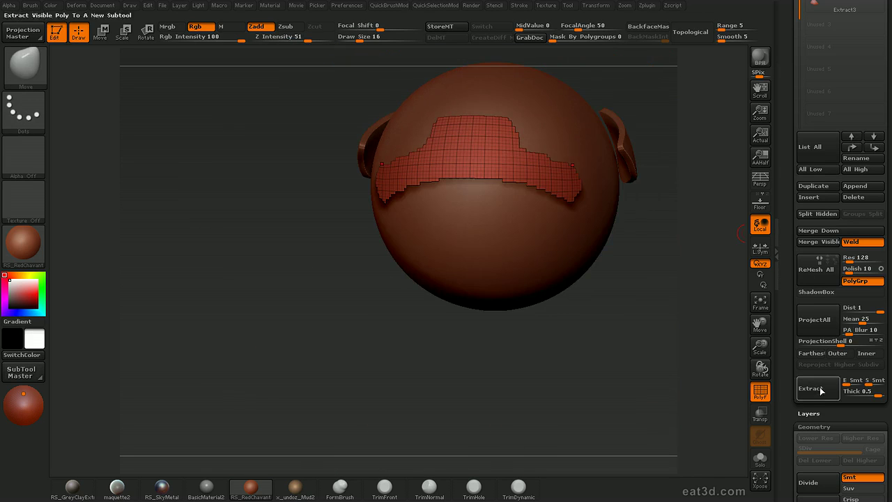
{"action": "key", "text": "space"}
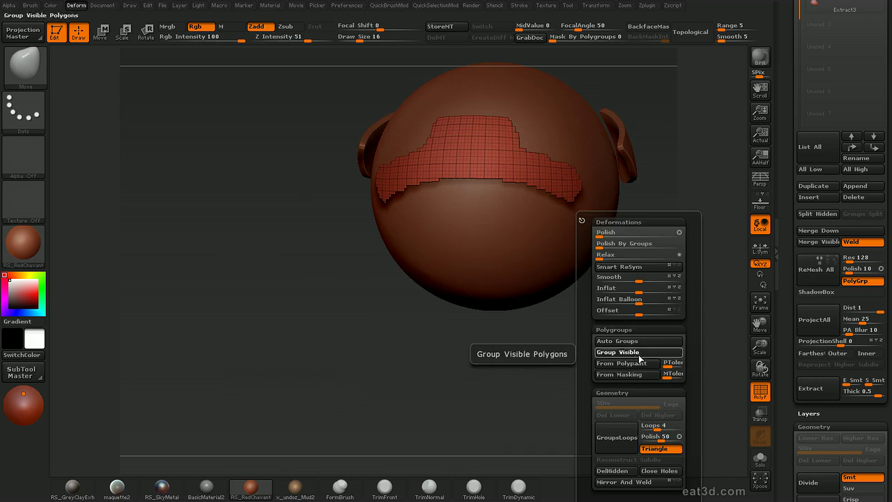
{"action": "left_click", "coordinate": [635, 353]}
- Extract the cleaned patch with edge smoothness 32 and thickness 0.5, and select the resulting piece
{"action": "left_click_drag", "start_coordinate": [703, 218], "coordinate": [720, 228]}
{"action": "left_click_drag", "start_coordinate": [787, 210], "coordinate": [791, 223]}
{"action": "left_click", "coordinate": [849, 394]}
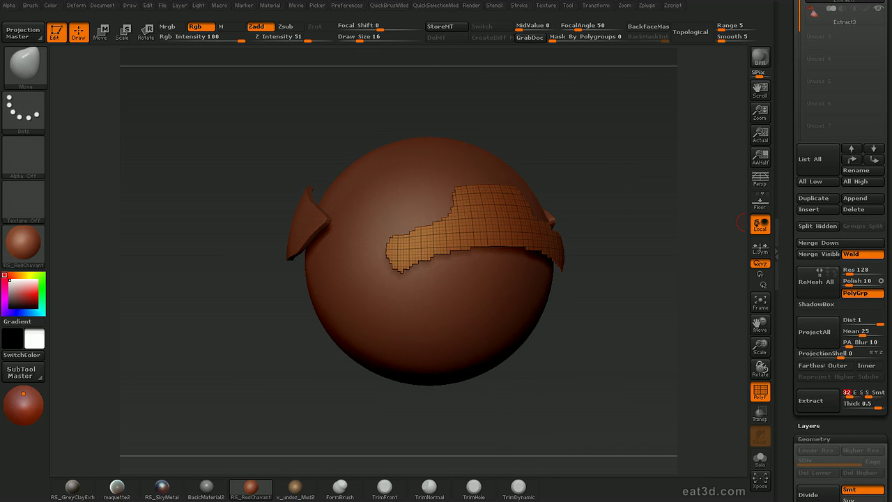
{"action": "left_click", "coordinate": [816, 399]}
{"action": "left_click", "coordinate": [838, 36]}
{"action": "left_click_drag", "start_coordinate": [684, 284], "coordinate": [640, 302]}
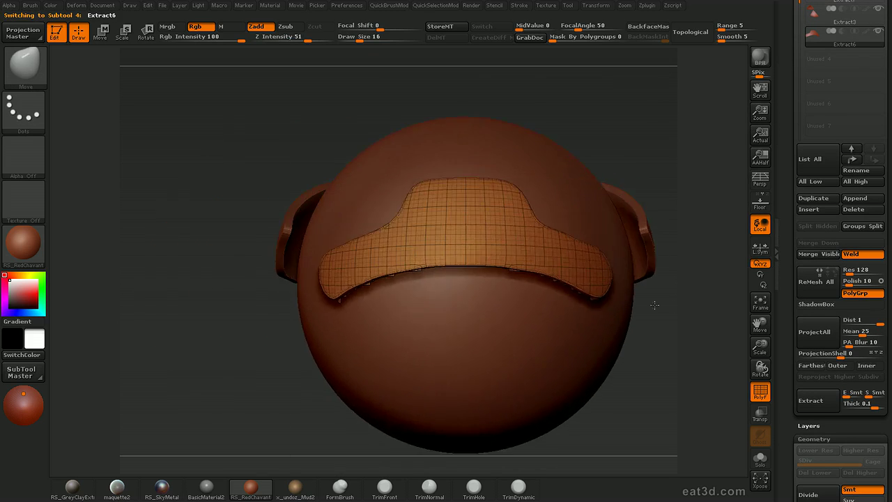
{"action": "key", "text": "f"}
{"action": "left_click_drag", "start_coordinate": [699, 289], "coordinate": [691, 217], "text": "alt"}
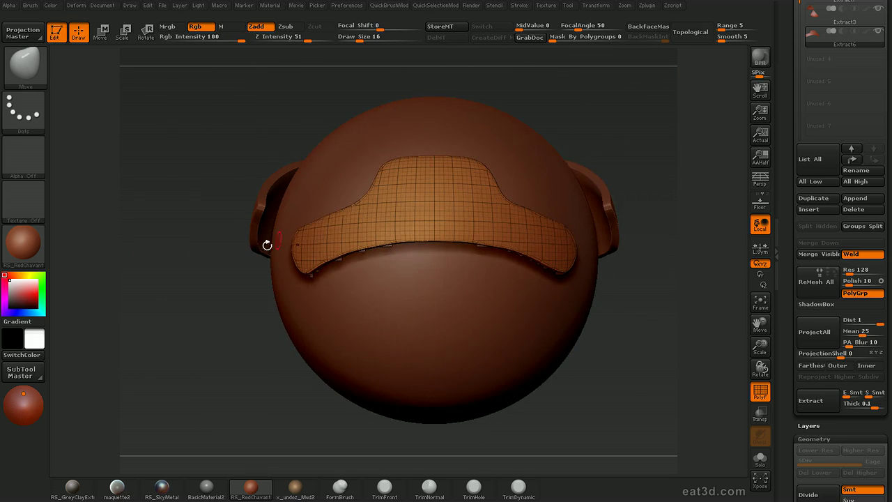
- Mirror the Extract6 piece across the X axis with SubTool Master, appending it as a new subtool
{"action": "left_click_drag", "start_coordinate": [640, 392], "coordinate": [710, 297], "text": "alt"}
{"action": "left_click_drag", "start_coordinate": [788, 228], "coordinate": [781, 163]}
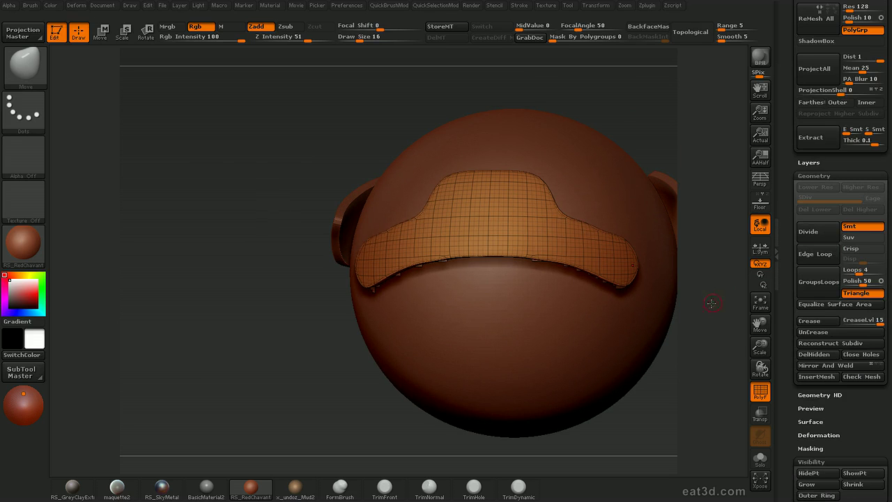
{"action": "left_click_drag", "start_coordinate": [711, 289], "coordinate": [731, 291], "text": "shift"}
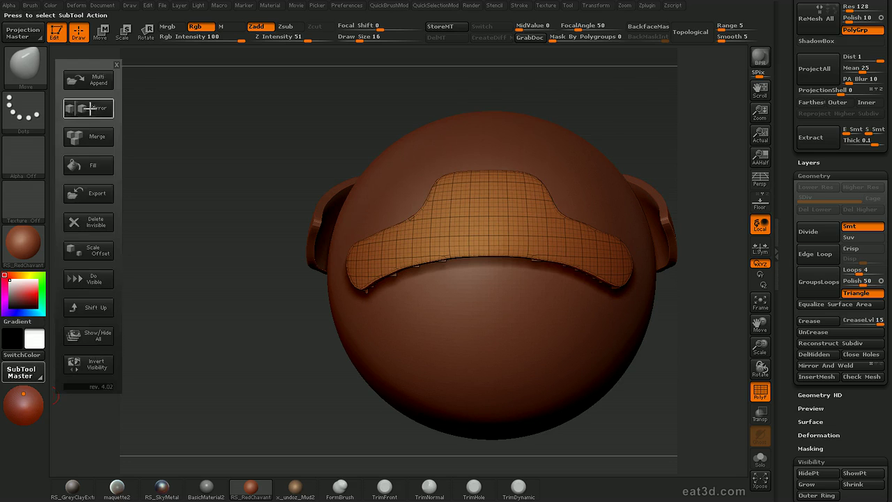
{"action": "left_click", "coordinate": [89, 108]}
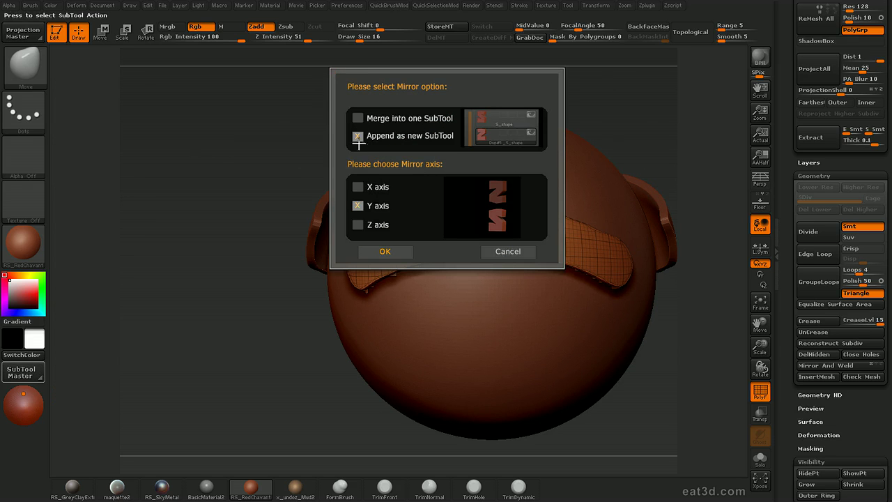
{"action": "left_click", "coordinate": [357, 187]}
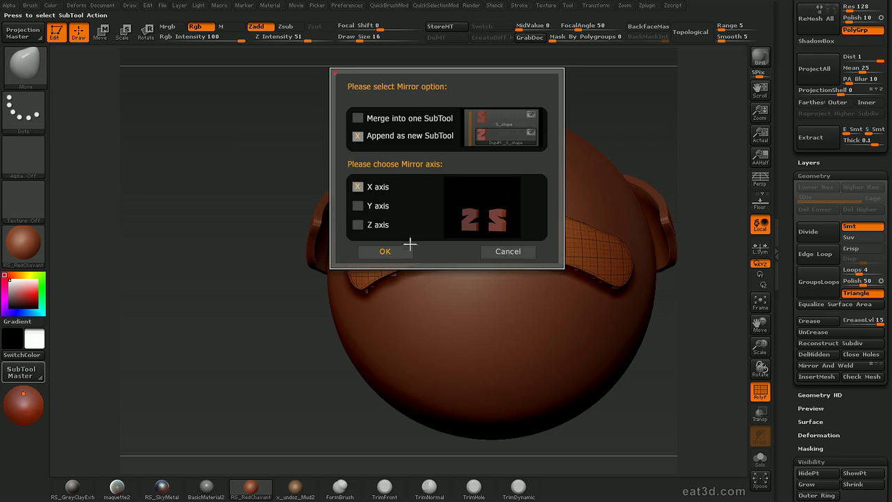
{"action": "left_click", "coordinate": [403, 251]}
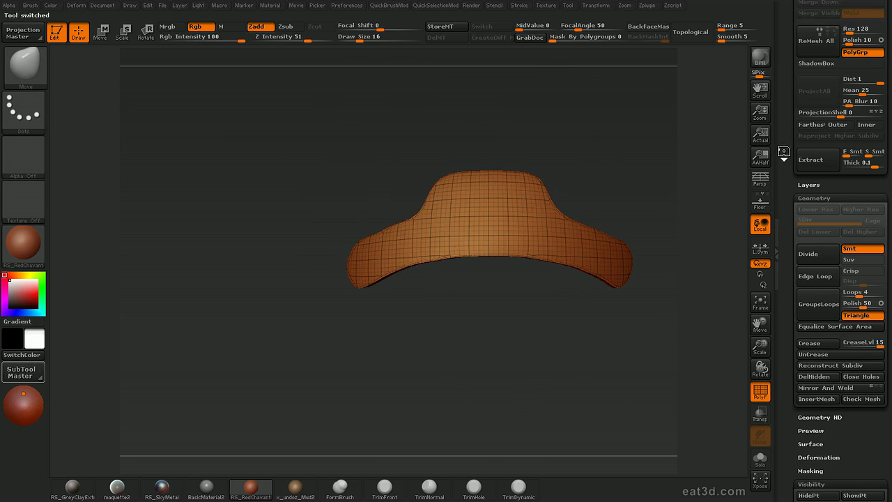
{"action": "left_click_drag", "start_coordinate": [781, 138], "coordinate": [774, 232]}
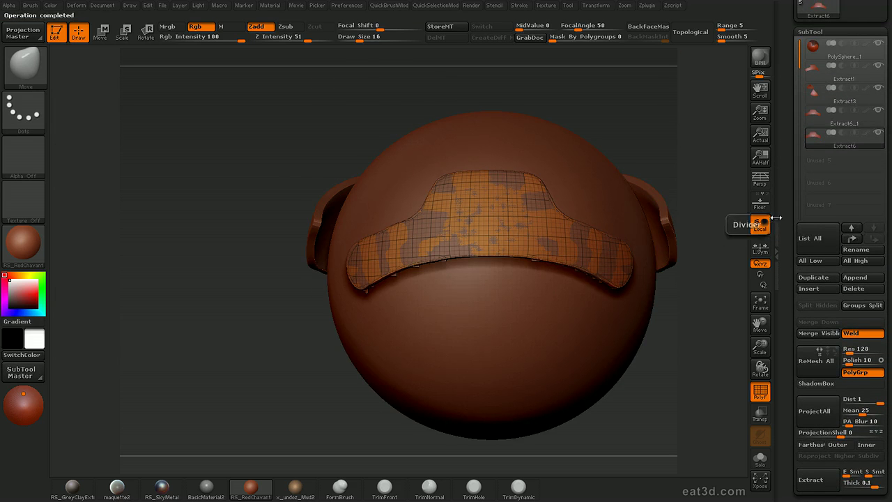
{"action": "mouse_move", "coordinate": [816, 140]}
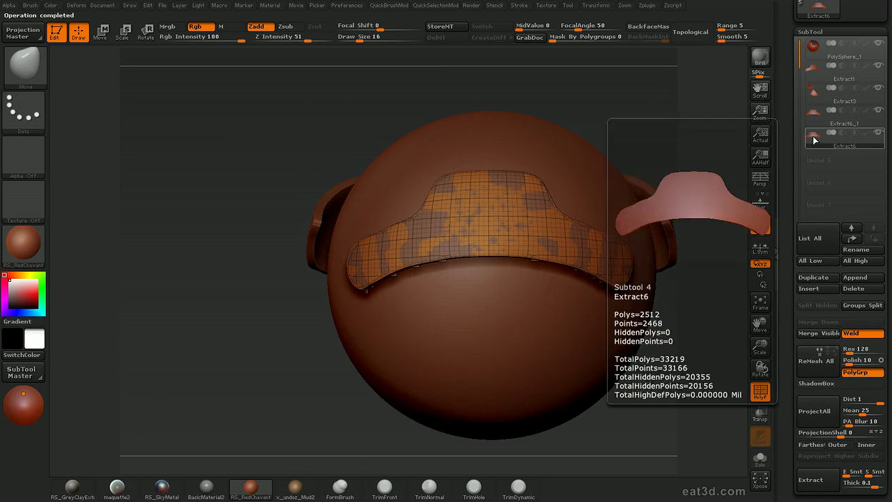
- Isolate the Extract6 piece in Solo mode and open its geometry settings
{"action": "key", "text": "alt+shift+s"}
{"action": "left_click_drag", "start_coordinate": [704, 260], "coordinate": [668, 233], "text": "alt"}
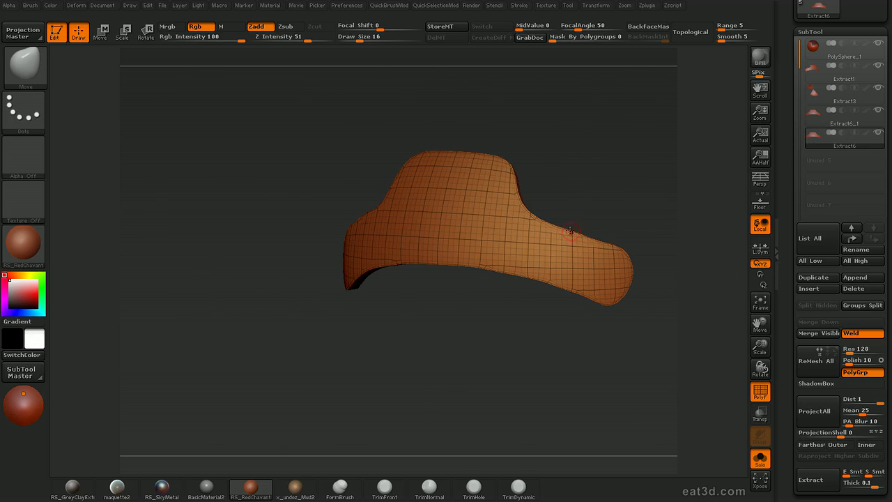
{"action": "left_click_drag", "start_coordinate": [796, 351], "coordinate": [796, 4]}
{"action": "mouse_move", "coordinate": [866, 423]}
{"action": "left_mouse_down"}
{"action": "mouse_move", "coordinate": [880, 350]}
{"action": "mouse_move", "coordinate": [861, 432]}
{"action": "left_mouse_up"}
{"action": "left_click", "coordinate": [818, 374]}
{"action": "left_click_drag", "start_coordinate": [709, 395], "coordinate": [601, 370]}
{"action": "key", "text": "shift+f"}
{"action": "key", "text": "shift+f"}
{"action": "left_click_drag", "start_coordinate": [493, 365], "coordinate": [640, 226]}
{"action": "mouse_move", "coordinate": [640, 227]}
{"action": "left_mouse_down"}
{"action": "mouse_move", "coordinate": [635, 199]}
{"action": "mouse_move", "coordinate": [715, 203]}
{"action": "left_mouse_up"}
- Hide the broad faces of the piece so only its rim remains, and assign the rim to one polygroup
{"action": "left_click", "coordinate": [538, 209], "text": "ctrl+shift"}
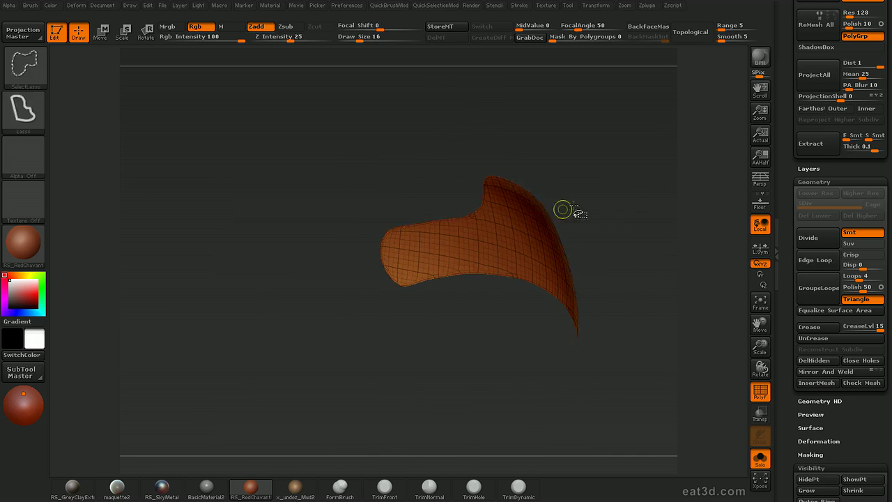
{"action": "left_click_drag", "start_coordinate": [631, 199], "coordinate": [580, 209]}
{"action": "left_click_drag", "start_coordinate": [666, 197], "coordinate": [679, 216], "text": "ctrl+shift"}
{"action": "left_click", "coordinate": [586, 221], "text": "ctrl+shift"}
{"action": "mouse_move", "coordinate": [634, 194]}
{"action": "left_mouse_down"}
{"action": "mouse_move", "coordinate": [675, 177]}
{"action": "mouse_move", "coordinate": [650, 193]}
{"action": "left_mouse_up"}
{"action": "key", "text": "ctrl+d"}
{"action": "key", "text": "ctrl+w"}
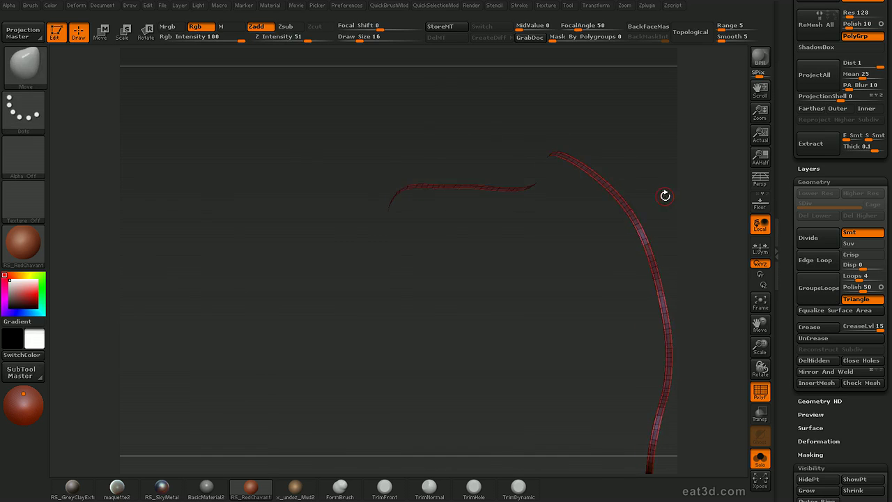
- Unhide the whole piece and turn off its polygroup wireframe display
{"action": "key", "text": "space"}
{"action": "left_click_drag", "start_coordinate": [692, 239], "coordinate": [680, 239]}
{"action": "left_click", "coordinate": [699, 171], "text": "ctrl+shift"}
{"action": "key", "text": "shift+f"}
{"action": "mouse_move", "coordinate": [698, 171]}
{"action": "left_mouse_down", "text": "alt"}
{"action": "mouse_move", "coordinate": [702, 216]}
{"action": "mouse_move", "coordinate": [681, 165]}
{"action": "mouse_move", "coordinate": [627, 187]}
{"action": "mouse_move", "coordinate": [587, 183]}
{"action": "mouse_move", "coordinate": [661, 189]}
{"action": "mouse_move", "coordinate": [689, 167]}
{"action": "mouse_move", "coordinate": [706, 217]}
{"action": "mouse_move", "coordinate": [634, 202]}
{"action": "mouse_move", "coordinate": [683, 174]}
{"action": "left_mouse_up", "text": "alt"}
{"action": "key", "text": "ctrl+z"}
{"action": "key", "text": "shift+f"}
{"action": "left_click", "coordinate": [680, 176], "text": "ctrl+shift"}
{"action": "key", "text": "shift+f"}
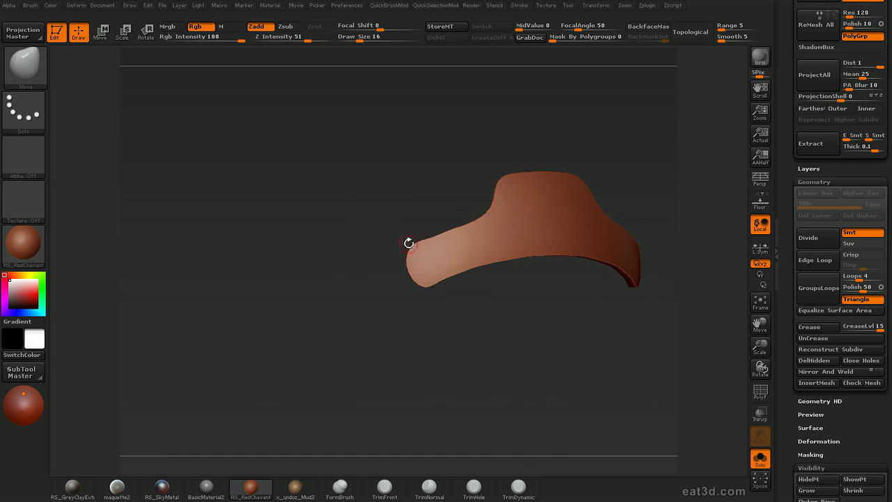
- Isolate and regroup the piece's polygons so the faces and the rim have separate polygroups, and unhide the whole piece
{"action": "mouse_move", "coordinate": [482, 330]}
{"action": "left_mouse_down"}
{"action": "mouse_move", "coordinate": [470, 398]}
{"action": "mouse_move", "coordinate": [623, 225]}
{"action": "mouse_move", "coordinate": [670, 199]}
{"action": "mouse_move", "coordinate": [696, 200]}
{"action": "mouse_move", "coordinate": [673, 206]}
{"action": "mouse_move", "coordinate": [667, 192]}
{"action": "mouse_move", "coordinate": [690, 184]}
{"action": "left_mouse_up"}
{"action": "key", "text": "shift+f"}
{"action": "left_click", "coordinate": [615, 233], "text": "ctrl+shift"}
{"action": "key", "text": "ctrl+w"}
{"action": "key", "text": "ctrl+shift+x"}
{"action": "key", "text": "ctrl+w"}
{"action": "key", "text": "shift+f"}
{"action": "key", "text": "shift+f"}
{"action": "left_click", "coordinate": [673, 190], "text": "ctrl+shift"}
- Try GroupsLoops with 4 loops and polish 50 along the piece's polygroup borders
{"action": "left_click_drag", "start_coordinate": [684, 185], "coordinate": [627, 188], "text": "alt"}
{"action": "left_click_drag", "start_coordinate": [784, 251], "coordinate": [789, 236]}
{"action": "left_click_drag", "start_coordinate": [681, 259], "coordinate": [699, 224]}
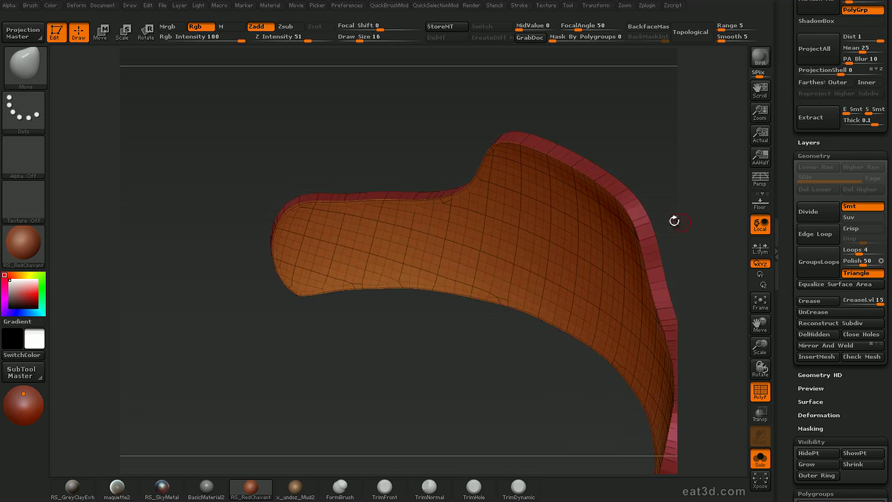
{"action": "left_click_drag", "start_coordinate": [657, 187], "coordinate": [612, 139], "text": "alt"}
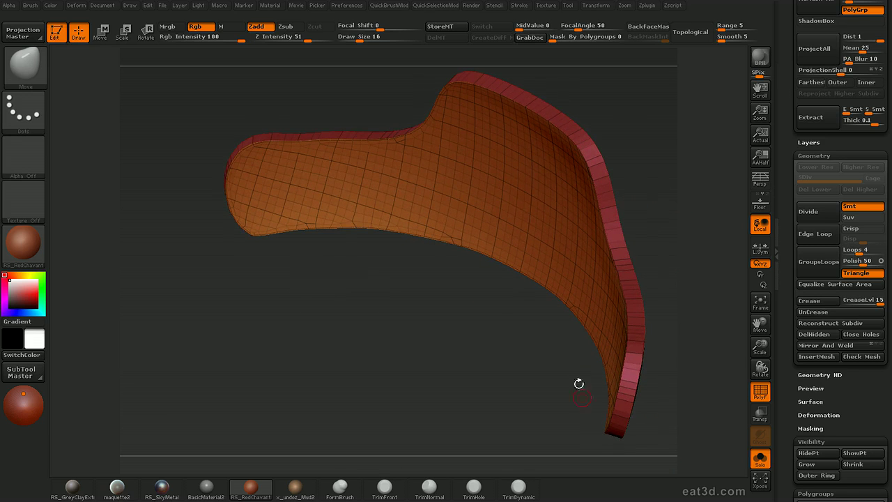
{"action": "left_click_drag", "start_coordinate": [687, 218], "coordinate": [652, 204]}
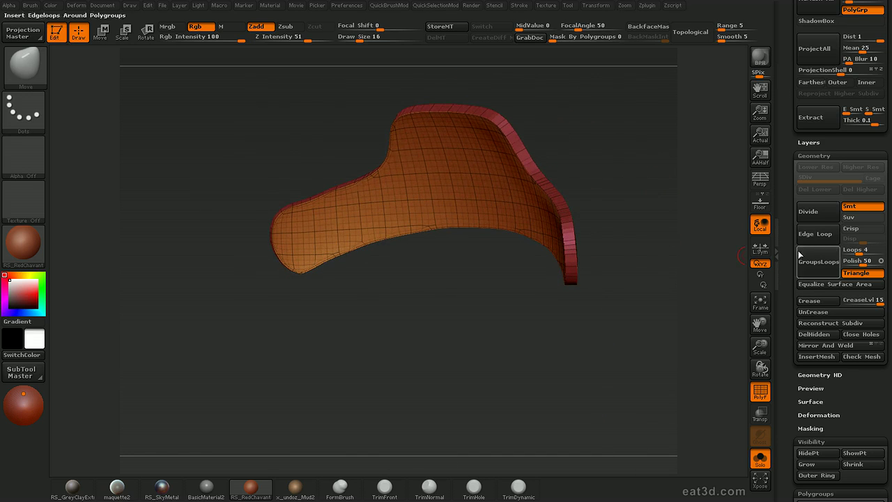
{"action": "left_click", "coordinate": [811, 263]}
{"action": "left_click_drag", "start_coordinate": [697, 260], "coordinate": [623, 276]}
{"action": "mouse_move", "coordinate": [624, 276]}
{"action": "left_mouse_down", "text": "alt"}
{"action": "mouse_move", "coordinate": [630, 295]}
{"action": "mouse_move", "coordinate": [617, 348]}
{"action": "mouse_move", "coordinate": [552, 358]}
{"action": "mouse_move", "coordinate": [594, 387]}
{"action": "mouse_move", "coordinate": [587, 376]}
{"action": "mouse_move", "coordinate": [601, 381]}
{"action": "left_mouse_up", "text": "alt"}
{"action": "key", "text": "shift+f"}
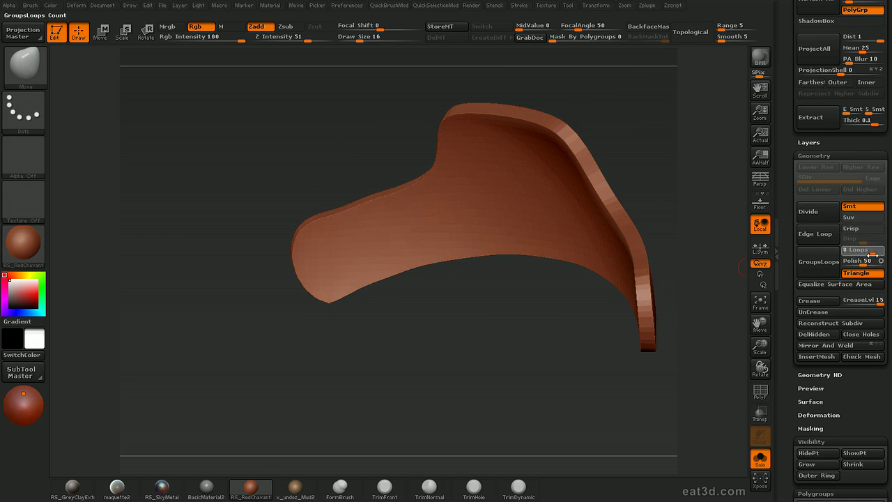
- Insert 8 edge loops along the piece's polygroup borders with GroupsLoops at polish 23
{"action": "left_click", "coordinate": [853, 262]}
{"action": "left_click", "coordinate": [821, 268]}
{"action": "left_click_drag", "start_coordinate": [705, 313], "coordinate": [666, 333], "text": "alt"}
{"action": "key", "text": "shift+f"}
{"action": "key", "text": "shift+f"}
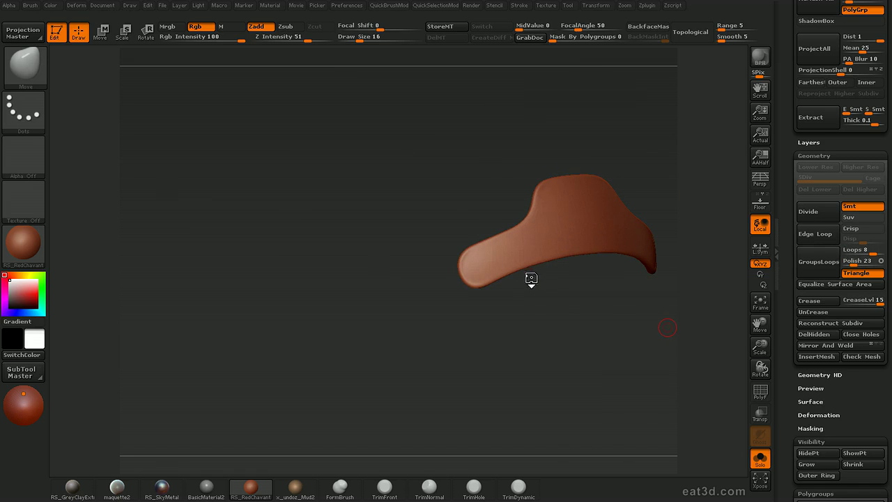
- Choose the ClipCurve brush and trim the rounded ends of the piece's arms to straight cuts
{"action": "key", "text": "b"}
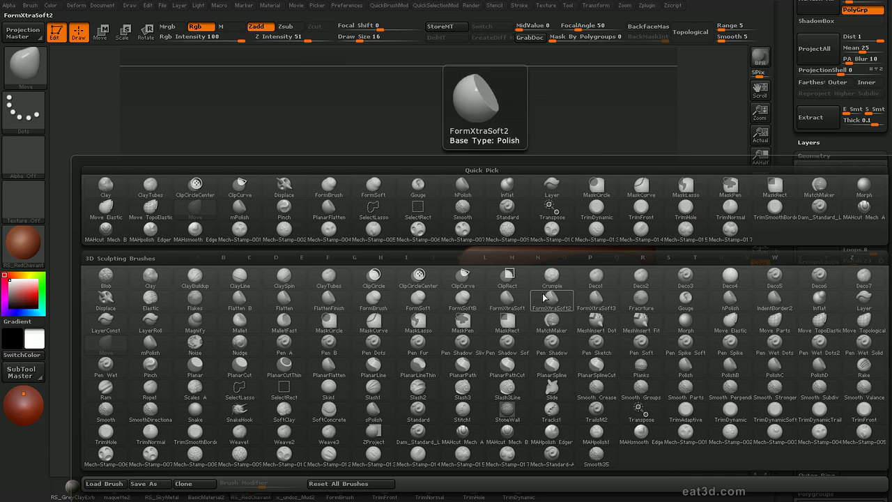
{"action": "key", "text": "c"}
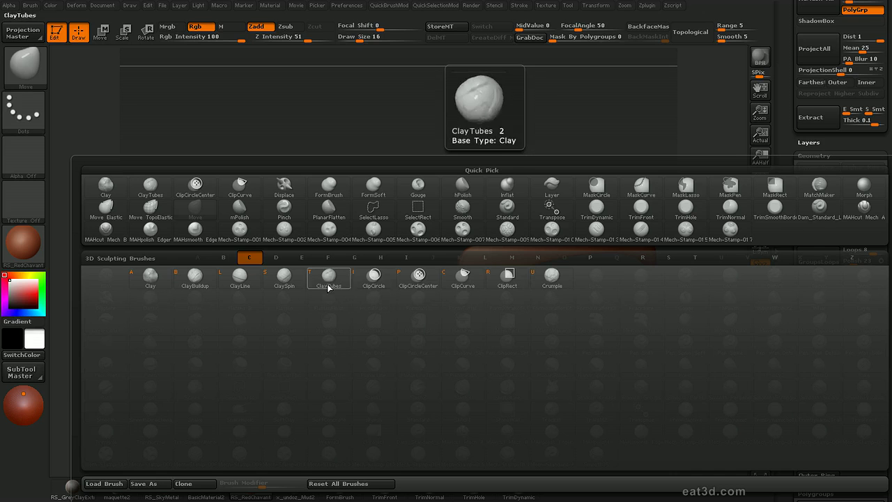
{"action": "left_click", "coordinate": [461, 284]}
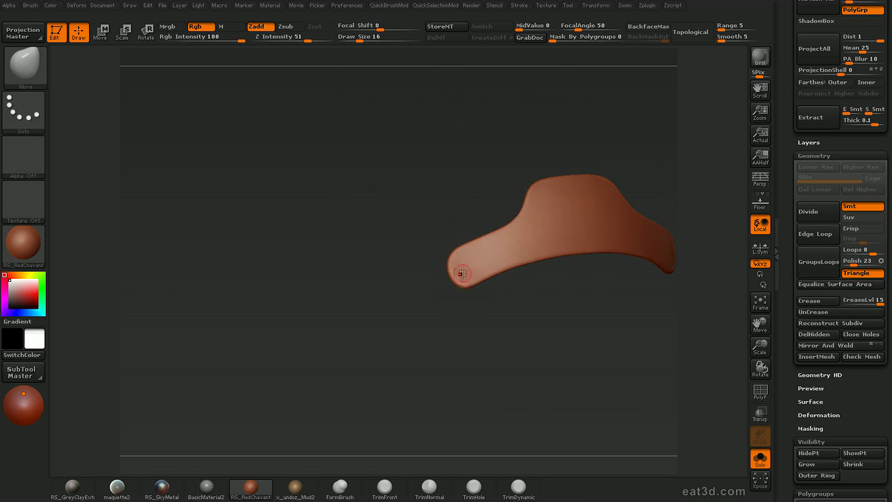
{"action": "left_click_drag", "start_coordinate": [484, 328], "coordinate": [467, 310]}
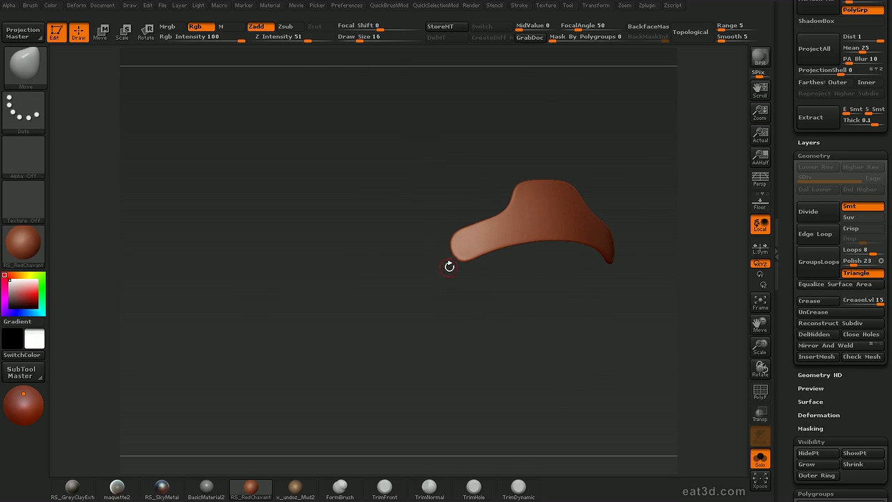
{"action": "left_click_drag", "start_coordinate": [471, 291], "coordinate": [445, 193], "text": "ctrl+shift"}
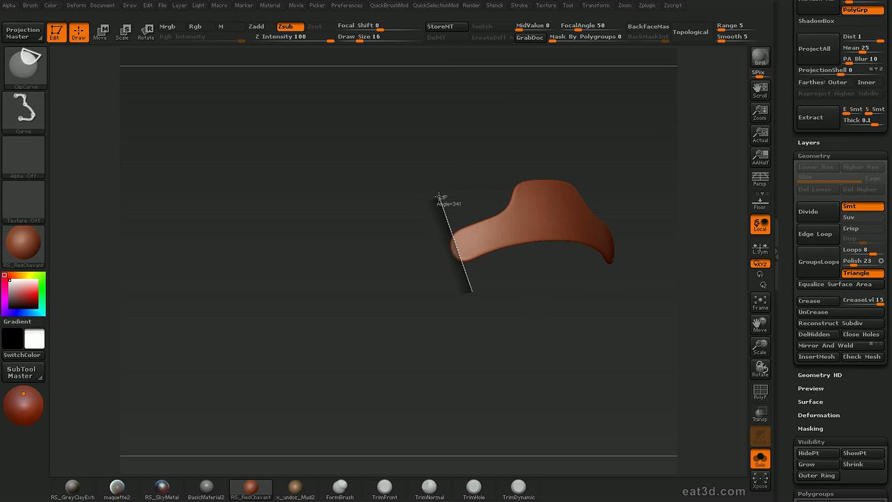
{"action": "left_click_drag", "start_coordinate": [438, 196], "coordinate": [438, 196], "text": "ctrl+shift"}
{"action": "mouse_move", "coordinate": [473, 312]}
{"action": "left_mouse_down", "text": "alt"}
{"action": "mouse_move", "coordinate": [486, 350]}
{"action": "mouse_move", "coordinate": [496, 317]}
{"action": "mouse_move", "coordinate": [471, 325]}
{"action": "mouse_move", "coordinate": [466, 291]}
{"action": "mouse_move", "coordinate": [441, 307]}
{"action": "mouse_move", "coordinate": [418, 307]}
{"action": "left_mouse_up", "text": "alt"}
{"action": "left_click_drag", "start_coordinate": [418, 307], "coordinate": [458, 306]}
{"action": "left_click_drag", "start_coordinate": [421, 276], "coordinate": [391, 217], "text": "ctrl+shift"}
{"action": "left_click_drag", "start_coordinate": [400, 296], "coordinate": [411, 296]}
{"action": "left_click_drag", "start_coordinate": [417, 279], "coordinate": [406, 308], "text": "ctrl+shift"}
- Clip the arms' upper edges straight and the raised centre's top edge along a shallow curve
{"action": "left_click_drag", "start_coordinate": [347, 252], "coordinate": [436, 208], "text": "ctrl+shift"}
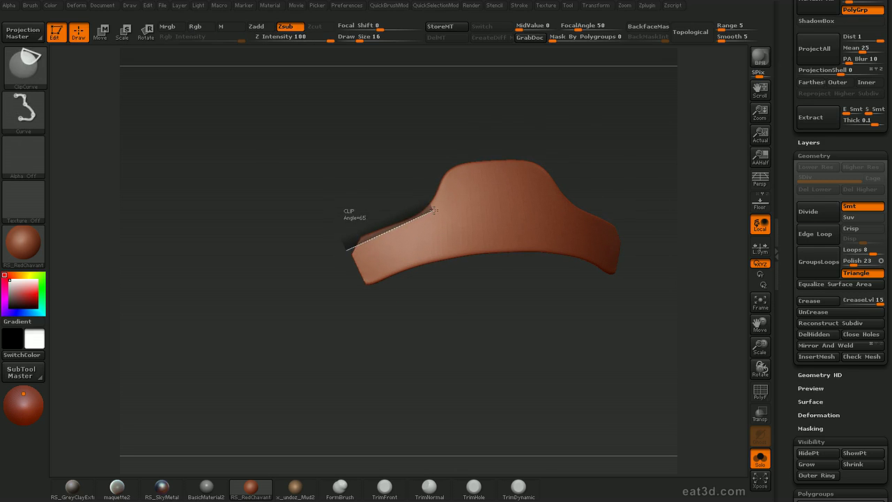
{"action": "left_click_drag", "start_coordinate": [467, 133], "coordinate": [504, 133], "text": "ctrl+shift"}
{"action": "left_click_drag", "start_coordinate": [409, 154], "coordinate": [471, 142], "text": "ctrl+shift"}
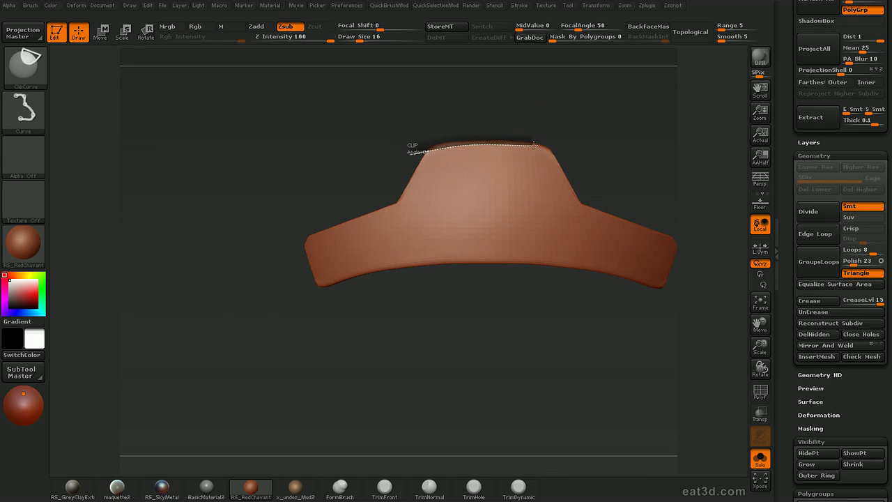
{"action": "left_click_drag", "start_coordinate": [530, 146], "coordinate": [533, 146], "text": "ctrl+shift"}
- Clip the piece's lower edge along one shallow arc with ClipCurve and inspect the cut rim
{"action": "left_click_drag", "start_coordinate": [688, 296], "coordinate": [641, 276], "text": "ctrl+shift"}
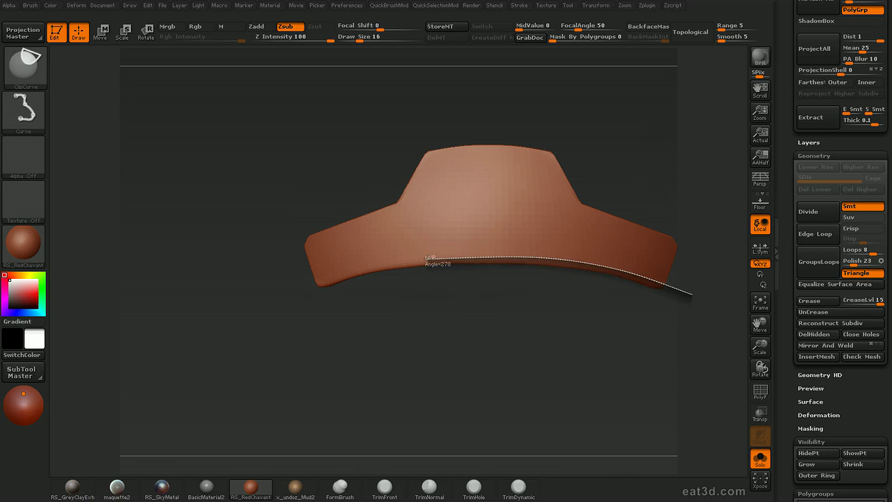
{"action": "left_click_drag", "start_coordinate": [423, 258], "coordinate": [422, 259], "text": "ctrl+shift"}
{"action": "mouse_move", "coordinate": [484, 363]}
{"action": "left_mouse_down"}
{"action": "mouse_move", "coordinate": [470, 332]}
{"action": "mouse_move", "coordinate": [479, 320]}
{"action": "mouse_move", "coordinate": [485, 355]}
{"action": "left_mouse_up"}
{"action": "mouse_move", "coordinate": [485, 355]}
{"action": "left_mouse_down"}
{"action": "mouse_move", "coordinate": [468, 262]}
{"action": "mouse_move", "coordinate": [496, 335]}
{"action": "mouse_move", "coordinate": [488, 334]}
{"action": "left_mouse_up"}
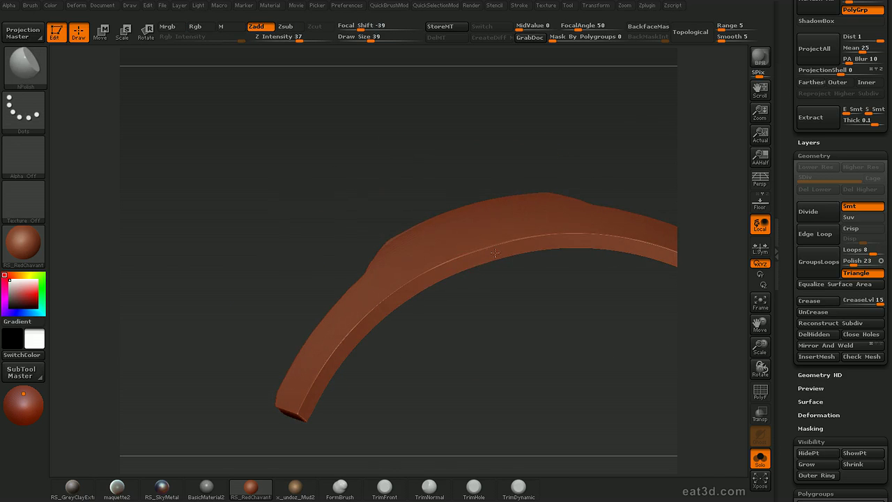
{"action": "left_click_drag", "start_coordinate": [537, 303], "coordinate": [532, 238]}
{"action": "left_click_drag", "start_coordinate": [545, 312], "coordinate": [546, 362]}
{"action": "left_click_drag", "start_coordinate": [545, 362], "coordinate": [655, 163]}
{"action": "key", "text": "shift+f"}
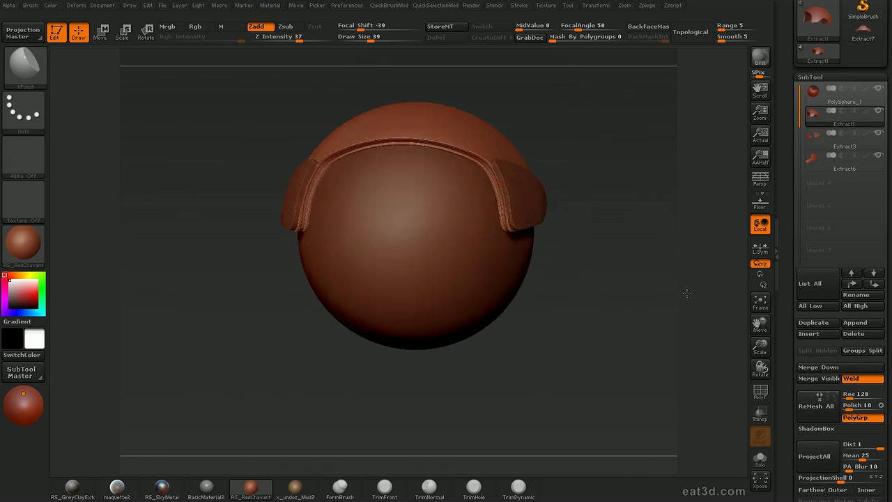
- Move the Extract1 shell to the end of the subtool list
{"action": "mouse_move", "coordinate": [662, 282]}
{"action": "left_mouse_down"}
{"action": "mouse_move", "coordinate": [713, 283]}
{"action": "mouse_move", "coordinate": [665, 293]}
{"action": "mouse_move", "coordinate": [673, 272]}
{"action": "mouse_move", "coordinate": [673, 315]}
{"action": "left_mouse_up"}
{"action": "mouse_move", "coordinate": [680, 309]}
{"action": "left_mouse_down"}
{"action": "mouse_move", "coordinate": [724, 315]}
{"action": "mouse_move", "coordinate": [663, 293]}
{"action": "mouse_move", "coordinate": [685, 295]}
{"action": "mouse_move", "coordinate": [663, 299]}
{"action": "left_mouse_up"}
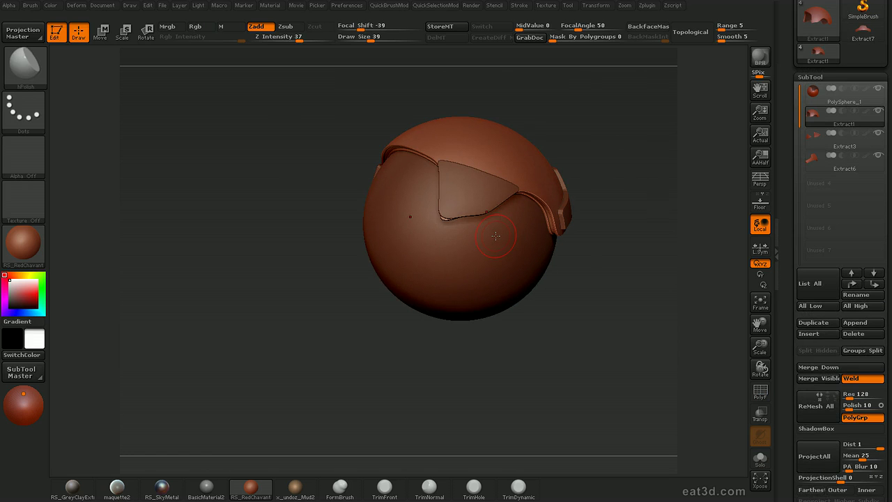
{"action": "left_click_drag", "start_coordinate": [648, 275], "coordinate": [689, 262]}
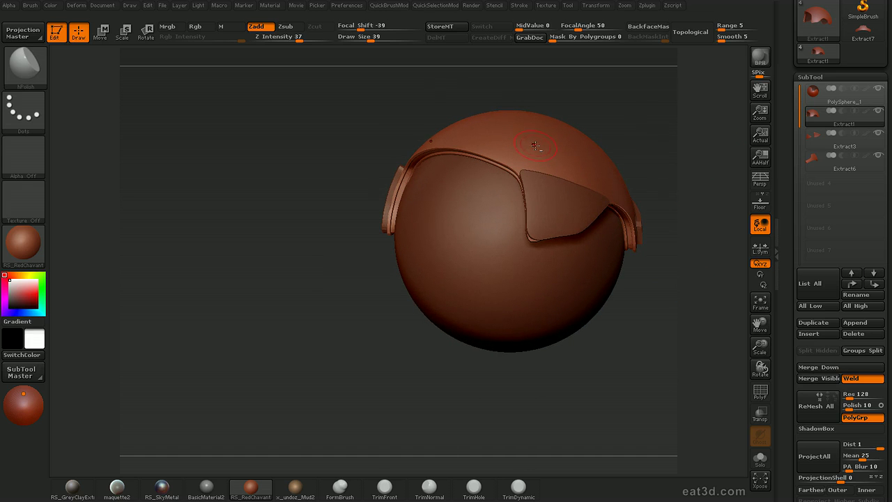
{"action": "left_click_drag", "start_coordinate": [668, 160], "coordinate": [709, 125]}
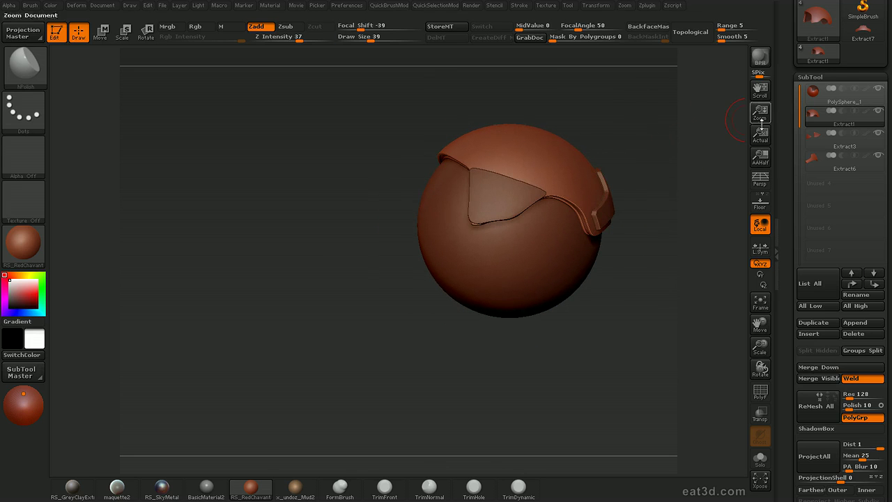
{"action": "key", "text": "ctrl+Down"}
{"action": "key", "text": "ctrl+Down"}
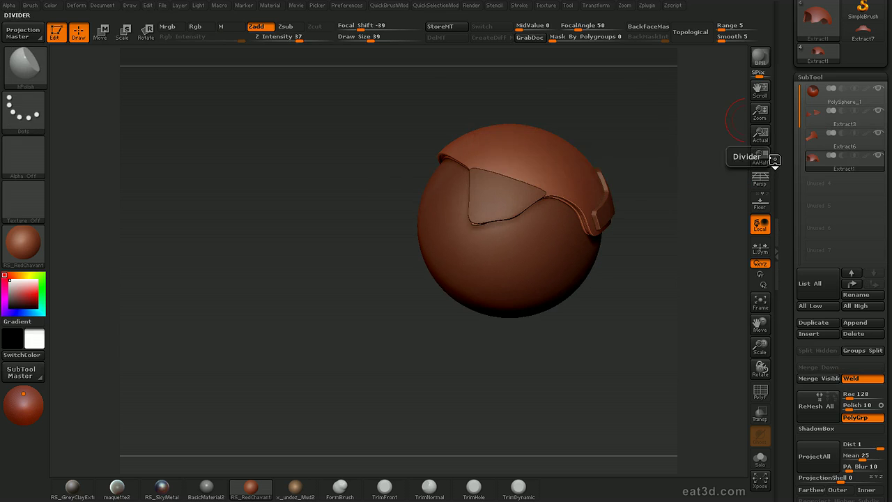
- Duplicate the Extract1 shell and select the last subtool in the list
{"action": "mouse_move", "coordinate": [657, 183]}
{"action": "left_mouse_down"}
{"action": "mouse_move", "coordinate": [672, 195]}
{"action": "mouse_move", "coordinate": [666, 189]}
{"action": "left_mouse_up"}
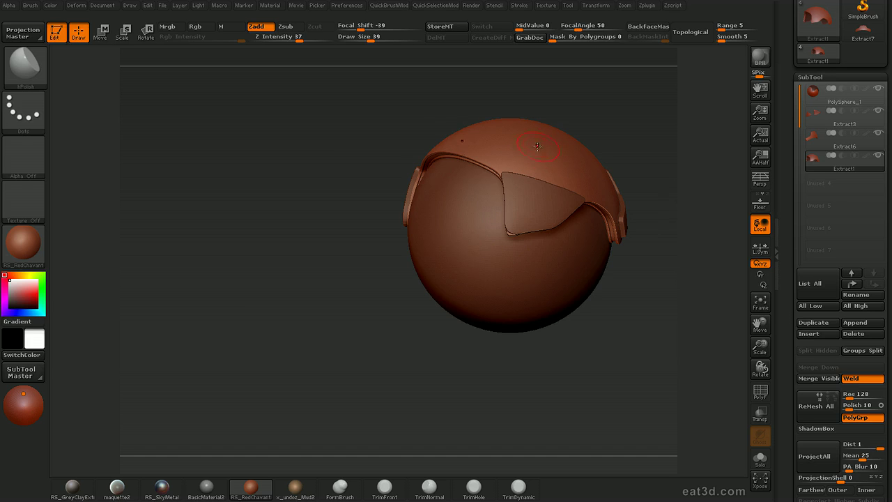
{"action": "left_click_drag", "start_coordinate": [688, 185], "coordinate": [667, 195]}
{"action": "mouse_move", "coordinate": [667, 195]}
{"action": "left_mouse_down", "text": "alt"}
{"action": "mouse_move", "coordinate": [662, 187]}
{"action": "mouse_move", "coordinate": [673, 187]}
{"action": "left_mouse_up", "text": "alt"}
{"action": "left_click_drag", "start_coordinate": [673, 188], "coordinate": [723, 262], "text": "alt"}
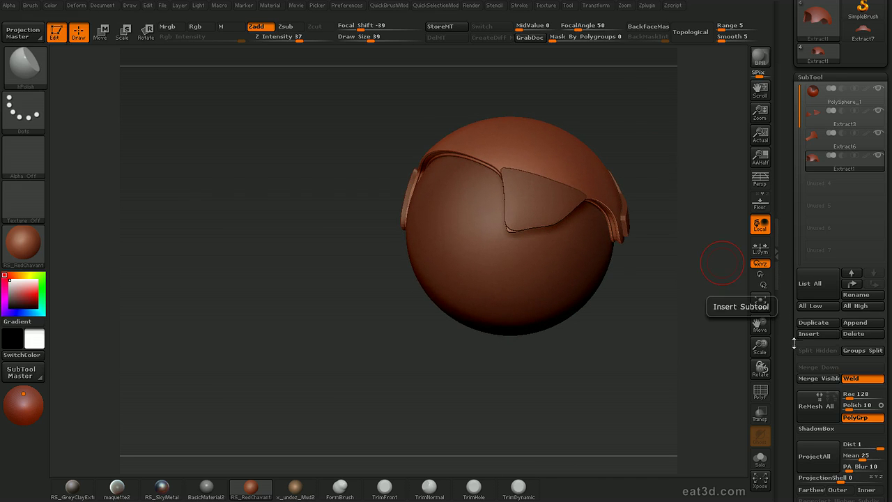
{"action": "left_click", "coordinate": [813, 323]}
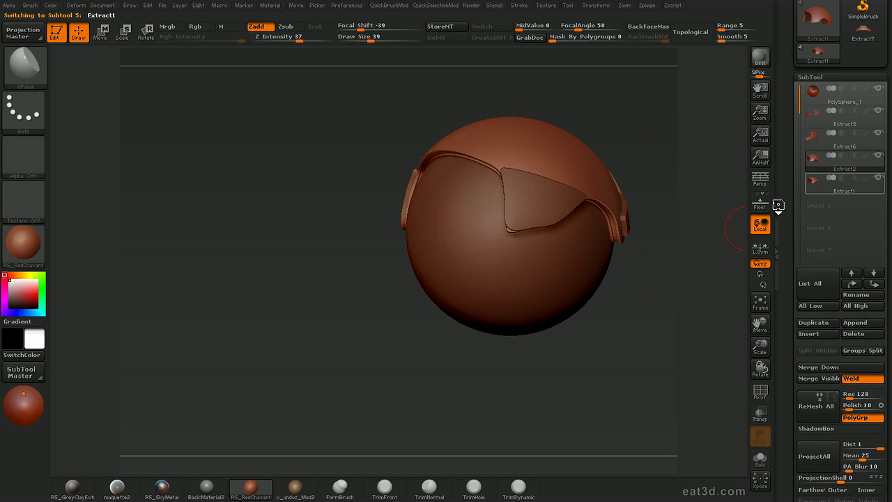
{"action": "left_click_drag", "start_coordinate": [659, 295], "coordinate": [696, 304]}
- Turn on ShadowBox for the last Extract1 subtool and clear the existing masks from its planes
{"action": "left_click_drag", "start_coordinate": [790, 377], "coordinate": [788, 306]}
{"action": "left_click", "coordinate": [824, 307]}
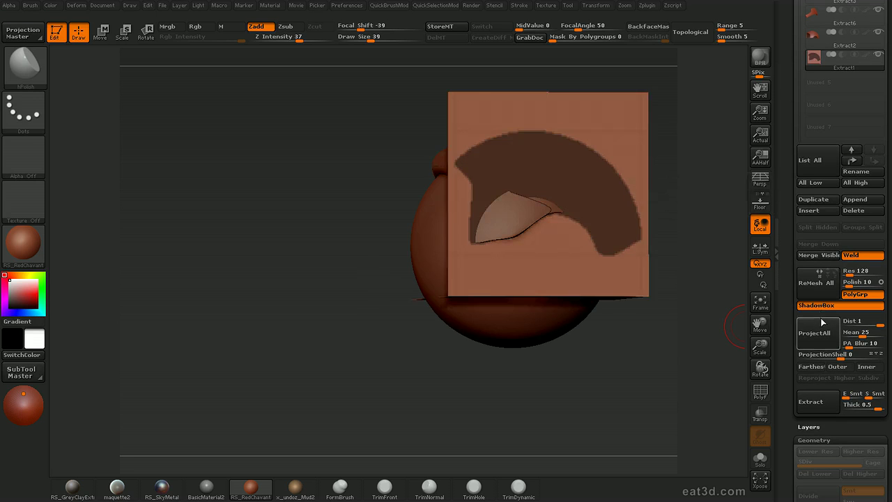
{"action": "left_click_drag", "start_coordinate": [640, 331], "coordinate": [589, 281]}
{"action": "key", "text": "p"}
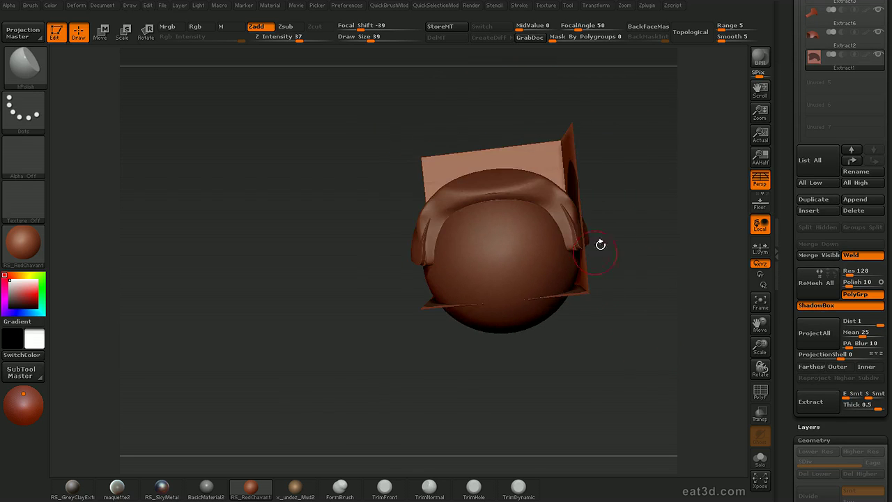
{"action": "mouse_move", "coordinate": [664, 234]}
{"action": "left_mouse_down", "text": "ctrl"}
{"action": "mouse_move", "coordinate": [675, 248]}
{"action": "mouse_move", "coordinate": [668, 246]}
{"action": "left_mouse_up", "text": "ctrl"}
- Show the other subtools as transparent ghosts, with perspective off and the view snapped to the front
{"action": "key", "text": "shift+t"}
{"action": "left_click", "coordinate": [765, 173]}
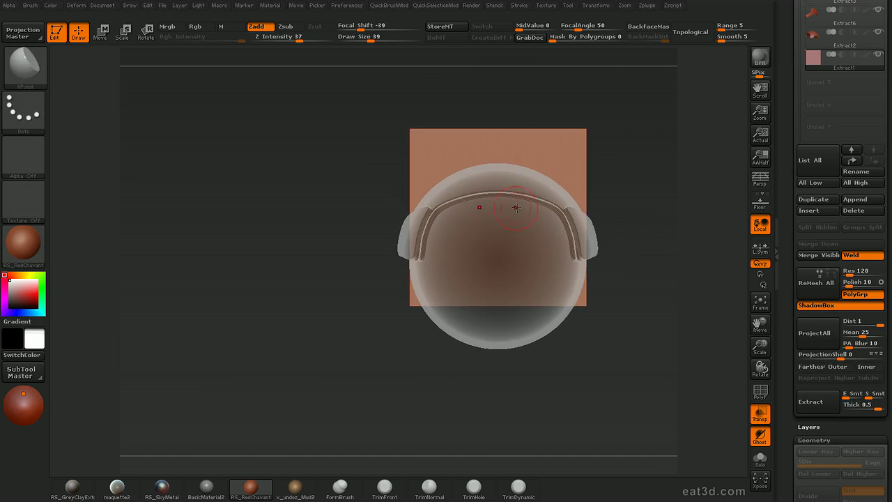
{"action": "left_click_drag", "start_coordinate": [664, 193], "coordinate": [682, 216]}
{"action": "left_click", "coordinate": [760, 410]}
{"action": "left_click", "coordinate": [760, 414]}
{"action": "mouse_move", "coordinate": [673, 300]}
{"action": "left_mouse_down", "text": "shift"}
{"action": "mouse_move", "coordinate": [674, 266]}
{"action": "mouse_move", "coordinate": [652, 333]}
{"action": "left_mouse_up", "text": "shift"}
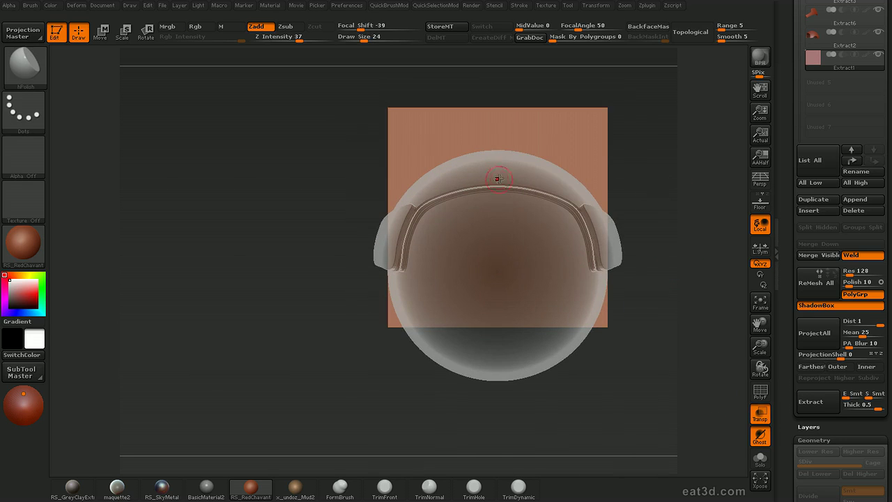
- Paint ShadowBox masks for the front and side profiles of a small tapered block at the shell's upper centre
{"action": "key", "text": "s"}
{"action": "mouse_move", "coordinate": [619, 136]}
{"action": "left_mouse_down"}
{"action": "mouse_move", "coordinate": [681, 133]}
{"action": "mouse_move", "coordinate": [630, 141]}
{"action": "left_mouse_up"}
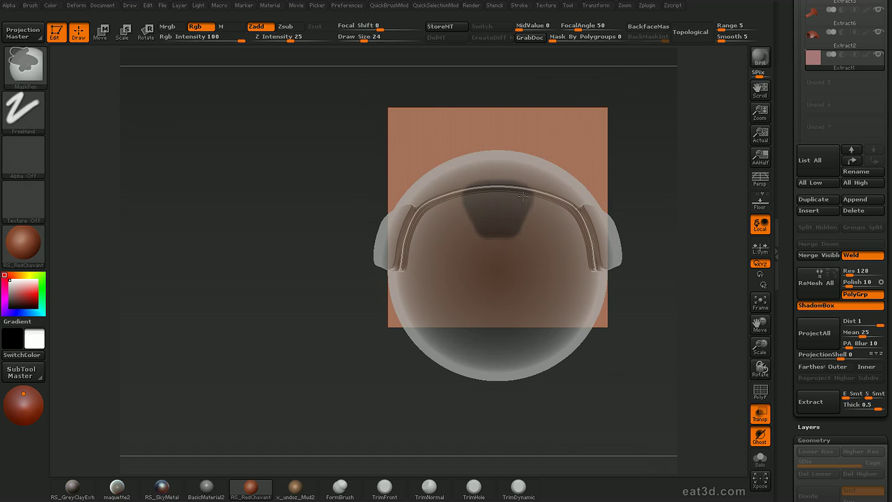
{"action": "mouse_move", "coordinate": [656, 176]}
{"action": "left_mouse_down"}
{"action": "mouse_move", "coordinate": [701, 175]}
{"action": "mouse_move", "coordinate": [727, 161]}
{"action": "mouse_move", "coordinate": [651, 158]}
{"action": "mouse_move", "coordinate": [653, 167]}
{"action": "mouse_move", "coordinate": [637, 170]}
{"action": "mouse_move", "coordinate": [655, 170]}
{"action": "mouse_move", "coordinate": [637, 178]}
{"action": "mouse_move", "coordinate": [644, 170]}
{"action": "mouse_move", "coordinate": [631, 170]}
{"action": "mouse_move", "coordinate": [627, 186]}
{"action": "mouse_move", "coordinate": [571, 179]}
{"action": "left_mouse_up"}
{"action": "key", "text": "ctrl"}
{"action": "left_click_drag", "start_coordinate": [693, 176], "coordinate": [662, 170]}
{"action": "left_click_drag", "start_coordinate": [463, 366], "coordinate": [517, 359], "text": "alt"}
{"action": "left_click_drag", "start_coordinate": [644, 167], "coordinate": [681, 152]}
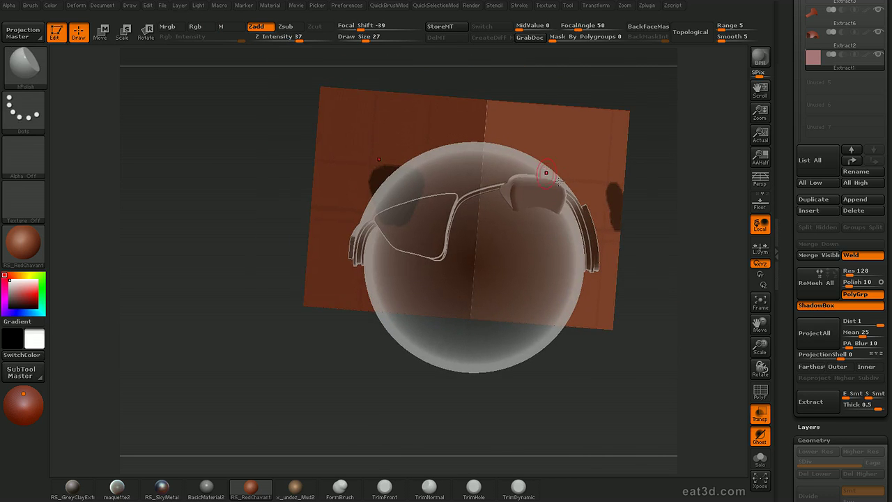
{"action": "left_click_drag", "start_coordinate": [634, 206], "coordinate": [660, 152]}
- Turn ShadowBox off to convert the masked block into a mesh, and disable transparency
{"action": "left_click", "coordinate": [815, 309]}
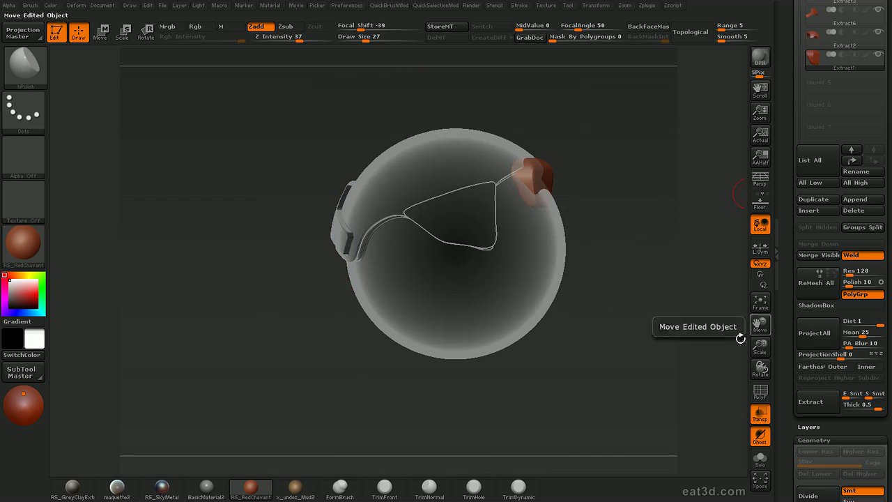
{"action": "key", "text": "ctrl+t"}
{"action": "left_click_drag", "start_coordinate": [731, 255], "coordinate": [706, 257]}
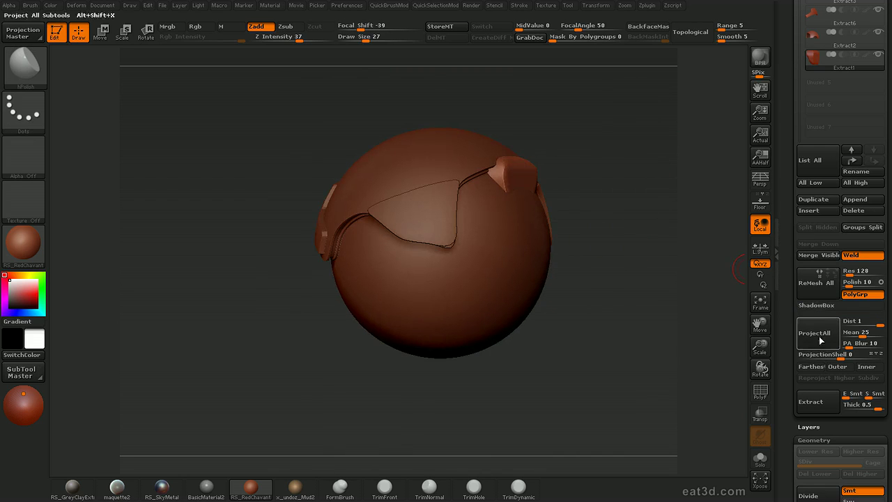
- Turn ShadowBox back on for the small block and show the other subtools as transparent ghosts
{"action": "left_click", "coordinate": [816, 305]}
{"action": "left_click_drag", "start_coordinate": [669, 301], "coordinate": [590, 366]}
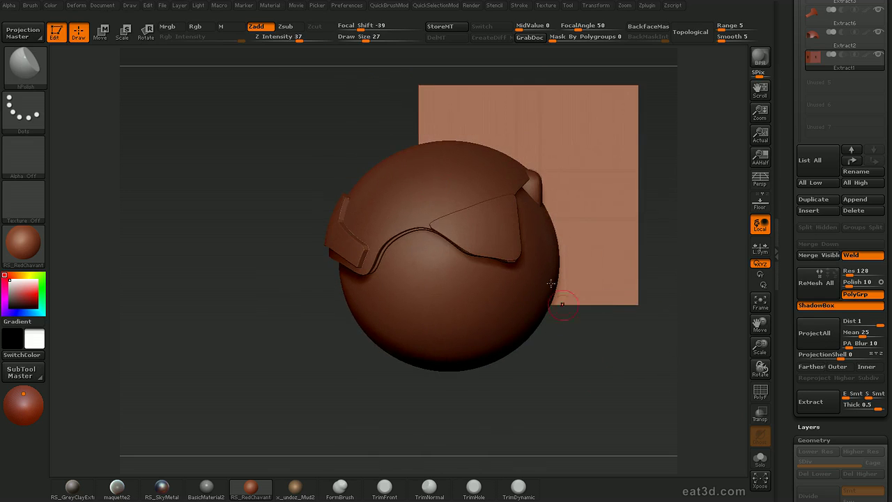
{"action": "left_click_drag", "start_coordinate": [703, 230], "coordinate": [685, 214]}
{"action": "key", "text": "ctrl+t"}
{"action": "key", "text": "ctrl"}
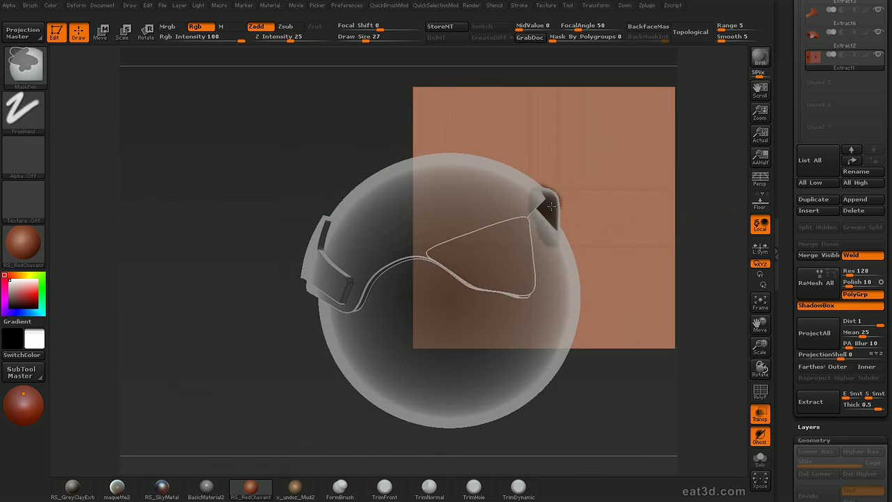
- Refine the ShadowBox profile masks of the block against the ghosted sphere and shells
{"action": "mouse_move", "coordinate": [683, 212]}
{"action": "left_mouse_down"}
{"action": "mouse_move", "coordinate": [708, 195]}
{"action": "mouse_move", "coordinate": [682, 196]}
{"action": "left_mouse_up"}
{"action": "key", "text": "ctrl"}
{"action": "mouse_move", "coordinate": [652, 233]}
{"action": "left_mouse_down"}
{"action": "mouse_move", "coordinate": [661, 289]}
{"action": "mouse_move", "coordinate": [653, 292]}
{"action": "left_mouse_up"}
{"action": "left_click_drag", "start_coordinate": [653, 291], "coordinate": [658, 200], "text": "alt"}
{"action": "key", "text": "ctrl"}
{"action": "left_click_drag", "start_coordinate": [666, 271], "coordinate": [685, 193]}
{"action": "left_click_drag", "start_coordinate": [685, 193], "coordinate": [656, 179]}
{"action": "left_click_drag", "start_coordinate": [656, 179], "coordinate": [712, 228], "text": "alt"}
{"action": "left_click_drag", "start_coordinate": [713, 227], "coordinate": [675, 233]}
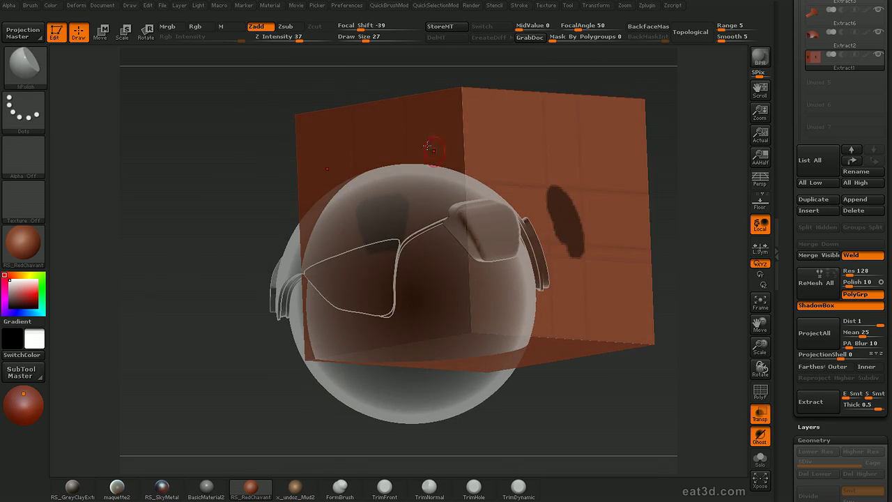
- Adjust the block's mask on the ShadowBox floor plane at draw size 22, working from the bottom view
{"action": "left_click_drag", "start_coordinate": [692, 161], "coordinate": [669, 144]}
{"action": "left_click_drag", "start_coordinate": [669, 144], "coordinate": [707, 187], "text": "alt"}
{"action": "key", "text": "s"}
{"action": "left_click", "coordinate": [477, 335]}
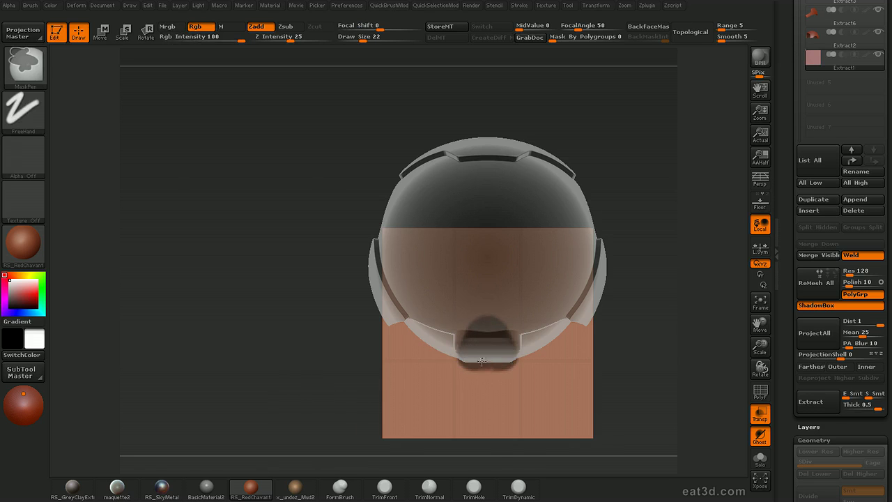
{"action": "left_click_drag", "start_coordinate": [683, 271], "coordinate": [684, 202]}
{"action": "mouse_move", "coordinate": [684, 202]}
{"action": "left_mouse_down", "text": "alt"}
{"action": "mouse_move", "coordinate": [687, 216]}
{"action": "mouse_move", "coordinate": [670, 210]}
{"action": "mouse_move", "coordinate": [671, 199]}
{"action": "mouse_move", "coordinate": [693, 201]}
{"action": "mouse_move", "coordinate": [623, 209]}
{"action": "mouse_move", "coordinate": [667, 214]}
{"action": "mouse_move", "coordinate": [663, 184]}
{"action": "mouse_move", "coordinate": [687, 221]}
{"action": "mouse_move", "coordinate": [699, 209]}
{"action": "left_mouse_up", "text": "alt"}
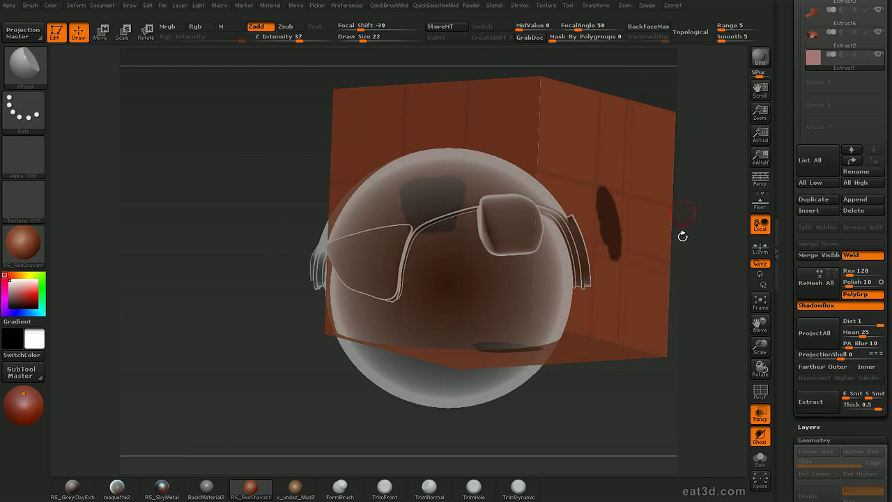
- Turn ShadowBox off to rebuild the block as a mesh, disable transparency and inspect its polyframe up close
{"action": "left_click", "coordinate": [810, 307]}
{"action": "left_click_drag", "start_coordinate": [663, 289], "coordinate": [506, 167]}
{"action": "key", "text": "ctrl+t"}
{"action": "left_click_drag", "start_coordinate": [638, 165], "coordinate": [661, 143]}
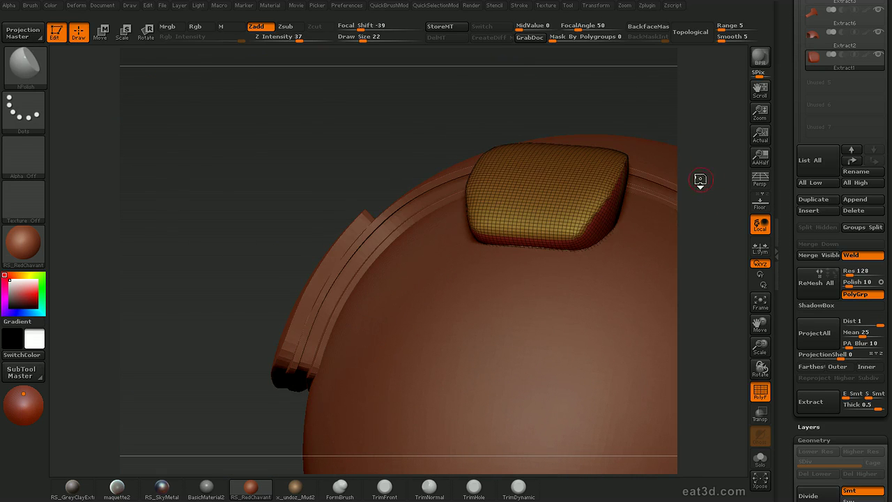
- Merge the block's visible faces into one polygroup, relax its surface and hide the polyframe
{"action": "key", "text": "d"}
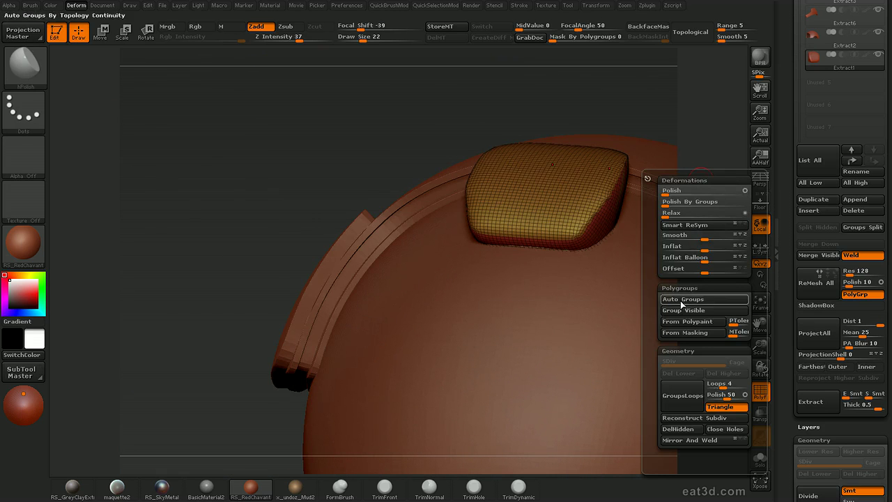
{"action": "left_click", "coordinate": [687, 311]}
{"action": "left_click_drag", "start_coordinate": [706, 114], "coordinate": [671, 301], "text": "alt"}
{"action": "key", "text": "d"}
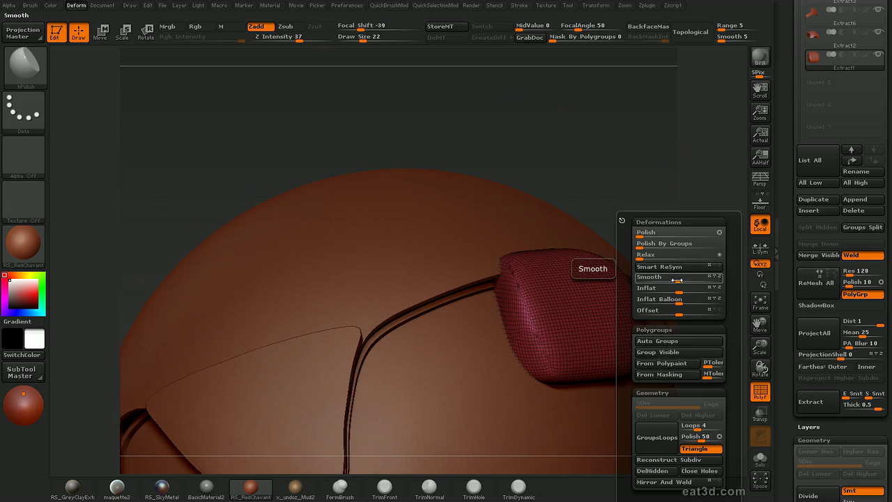
{"action": "left_click_drag", "start_coordinate": [658, 255], "coordinate": [697, 257]}
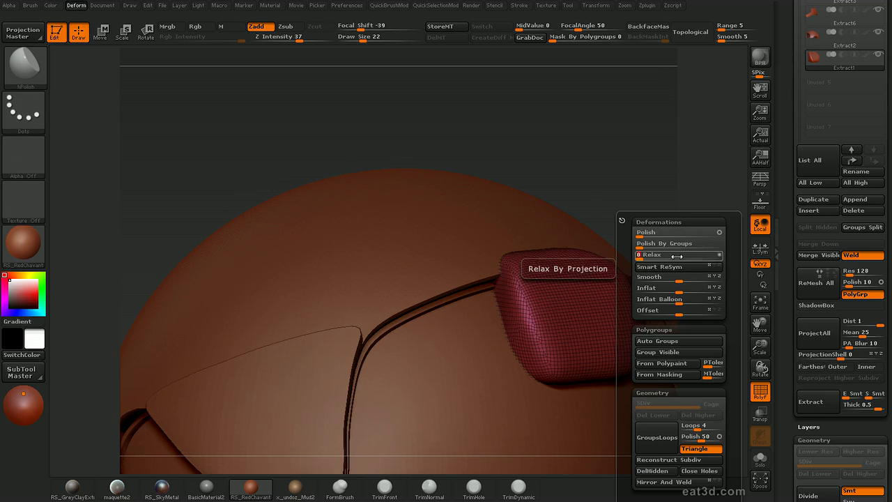
{"action": "mouse_move", "coordinate": [732, 161]}
{"action": "left_mouse_down"}
{"action": "mouse_move", "coordinate": [742, 201]}
{"action": "mouse_move", "coordinate": [709, 177]}
{"action": "mouse_move", "coordinate": [726, 188]}
{"action": "mouse_move", "coordinate": [706, 186]}
{"action": "mouse_move", "coordinate": [715, 180]}
{"action": "left_mouse_up"}
{"action": "key", "text": "shift+f"}
- Trim the block's front face and rounded edges into flatter planes with the TrimDynamic brush
{"action": "key", "text": "b"}
{"action": "key", "text": "t"}
{"action": "key", "text": "d"}
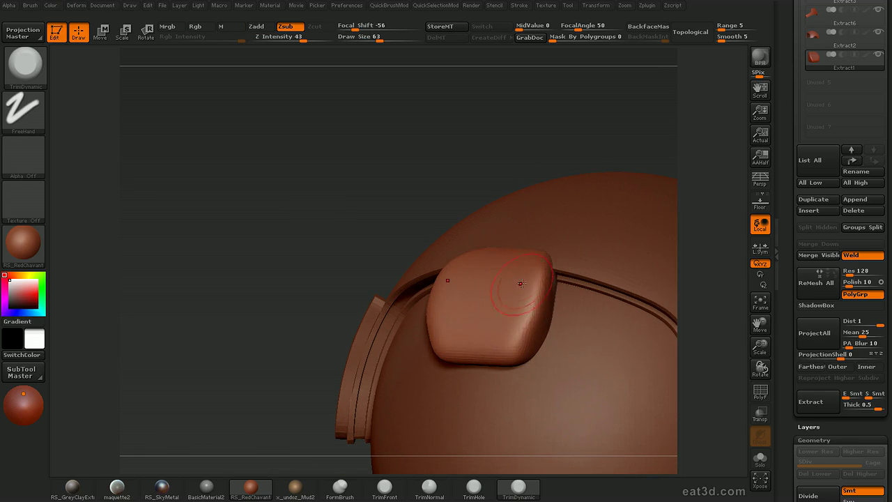
{"action": "left_click_drag", "start_coordinate": [525, 264], "coordinate": [511, 314]}
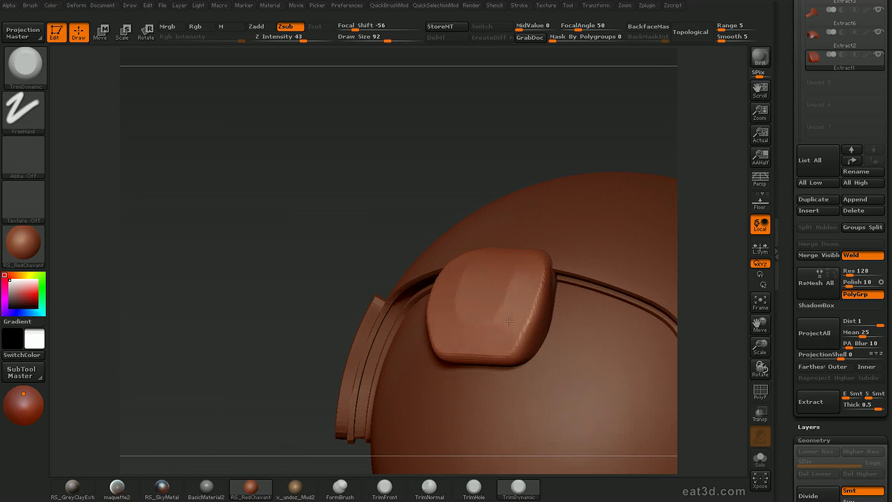
{"action": "left_click_drag", "start_coordinate": [733, 189], "coordinate": [711, 201]}
{"action": "left_click_drag", "start_coordinate": [541, 271], "coordinate": [522, 316]}
{"action": "left_click_drag", "start_coordinate": [524, 320], "coordinate": [545, 308]}
{"action": "mouse_move", "coordinate": [697, 221]}
{"action": "left_mouse_down"}
{"action": "mouse_move", "coordinate": [729, 214]}
{"action": "mouse_move", "coordinate": [725, 258]}
{"action": "left_mouse_up"}
{"action": "left_click_drag", "start_coordinate": [472, 295], "coordinate": [528, 243], "text": "shift"}
{"action": "mouse_move", "coordinate": [696, 221]}
{"action": "left_mouse_down"}
{"action": "mouse_move", "coordinate": [728, 244]}
{"action": "mouse_move", "coordinate": [719, 176]}
{"action": "mouse_move", "coordinate": [723, 202]}
{"action": "mouse_move", "coordinate": [676, 204]}
{"action": "left_mouse_up"}
{"action": "key", "text": "s"}
{"action": "left_click_drag", "start_coordinate": [396, 336], "coordinate": [481, 313]}
- Polish the block's front and lower faces flat with the hPolish brush, resizing it to about 80
{"action": "key", "text": "b"}
{"action": "key", "text": "h"}
{"action": "key", "text": "p"}
{"action": "key", "text": "s"}
{"action": "left_click_drag", "start_coordinate": [452, 266], "coordinate": [471, 265]}
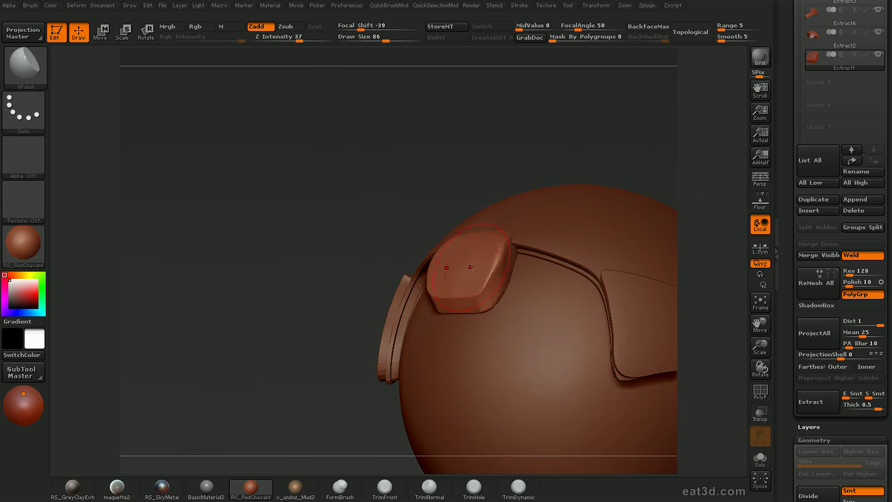
{"action": "left_click_drag", "start_coordinate": [724, 201], "coordinate": [658, 197]}
{"action": "key", "text": "s"}
{"action": "mouse_move", "coordinate": [481, 289]}
{"action": "left_mouse_down"}
{"action": "mouse_move", "coordinate": [470, 291]}
{"action": "mouse_move", "coordinate": [481, 262]}
{"action": "left_mouse_up"}
{"action": "key", "text": "s"}
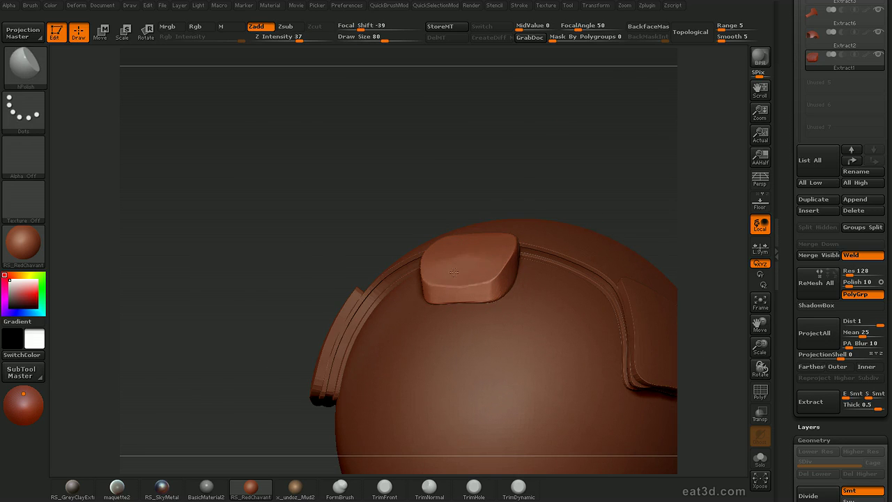
{"action": "left_click_drag", "start_coordinate": [709, 217], "coordinate": [705, 177]}
{"action": "left_click_drag", "start_coordinate": [705, 177], "coordinate": [695, 147], "text": "alt"}
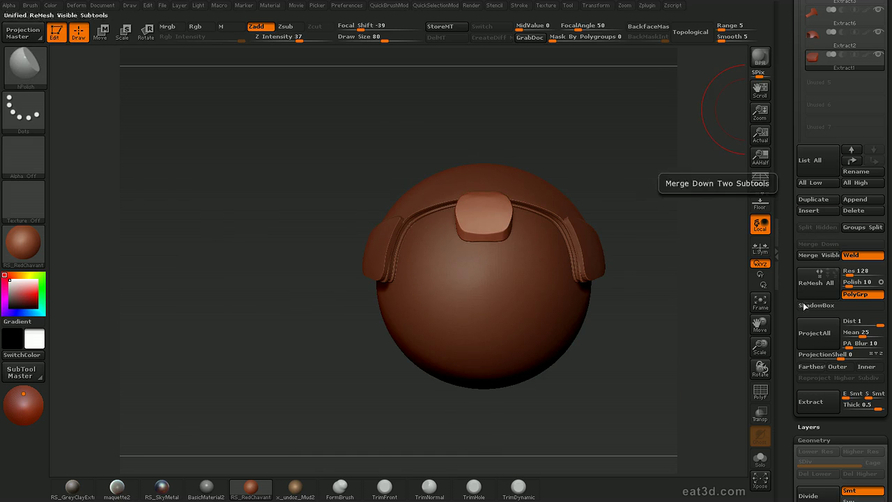
- Duplicate the block's subtool and select the Extract1 copy at the end of the list
{"action": "left_click", "coordinate": [826, 200]}
{"action": "left_click_drag", "start_coordinate": [699, 307], "coordinate": [726, 294]}
{"action": "left_click", "coordinate": [820, 84]}
{"action": "left_click_drag", "start_coordinate": [713, 221], "coordinate": [702, 244]}
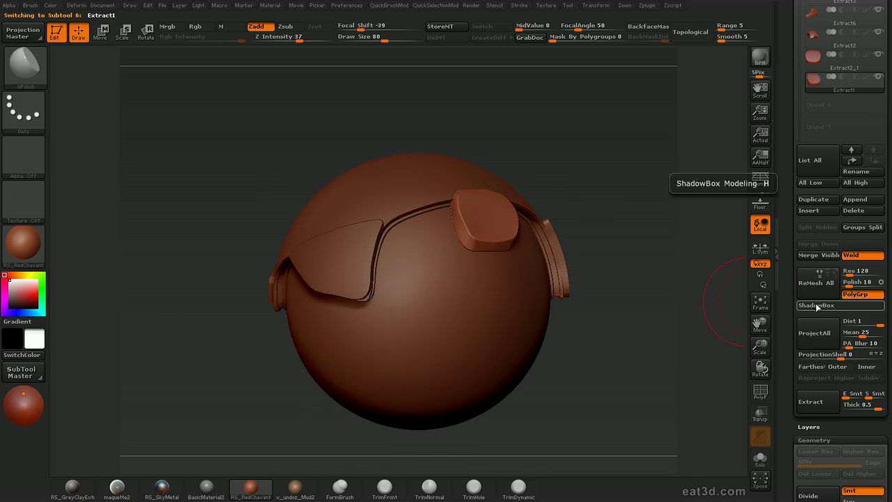
- Turn on ShadowBox for the Extract1 copy, clear its masks and show the other subtools as transparent ghosts
{"action": "left_click", "coordinate": [815, 305]}
{"action": "left_click_drag", "start_coordinate": [679, 296], "coordinate": [690, 262]}
{"action": "mouse_move", "coordinate": [641, 156]}
{"action": "left_mouse_down", "text": "ctrl"}
{"action": "mouse_move", "coordinate": [696, 234]}
{"action": "mouse_move", "coordinate": [695, 253]}
{"action": "mouse_move", "coordinate": [684, 245]}
{"action": "left_mouse_up", "text": "ctrl"}
{"action": "key", "text": "["}
{"action": "key", "text": "ctrl+t"}
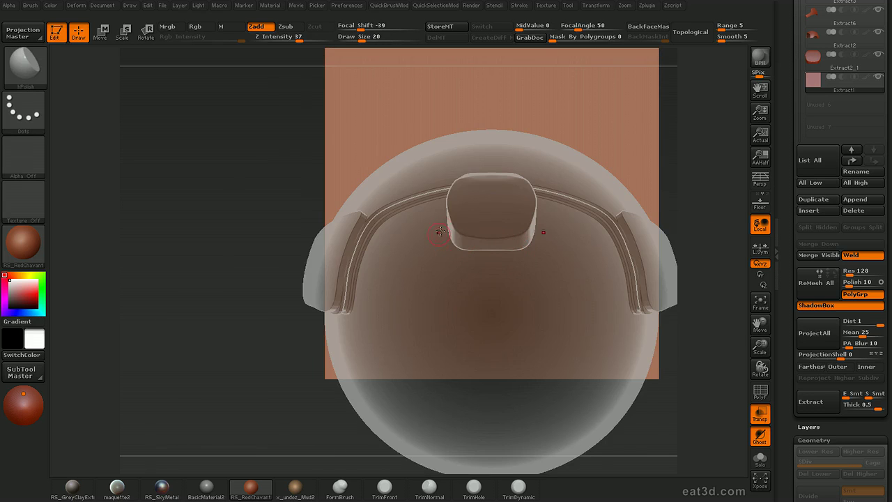
- Paint front and side ShadowBox masks for a mirrored pair of small wedges flanking the block's lower half
{"action": "mouse_move", "coordinate": [446, 213]}
{"action": "left_mouse_down", "text": "ctrl"}
{"action": "mouse_move", "coordinate": [426, 237]}
{"action": "mouse_move", "coordinate": [467, 240]}
{"action": "left_mouse_up", "text": "ctrl"}
{"action": "left_click_drag", "start_coordinate": [685, 222], "coordinate": [727, 188]}
{"action": "left_click_drag", "start_coordinate": [727, 188], "coordinate": [576, 188], "text": "alt"}
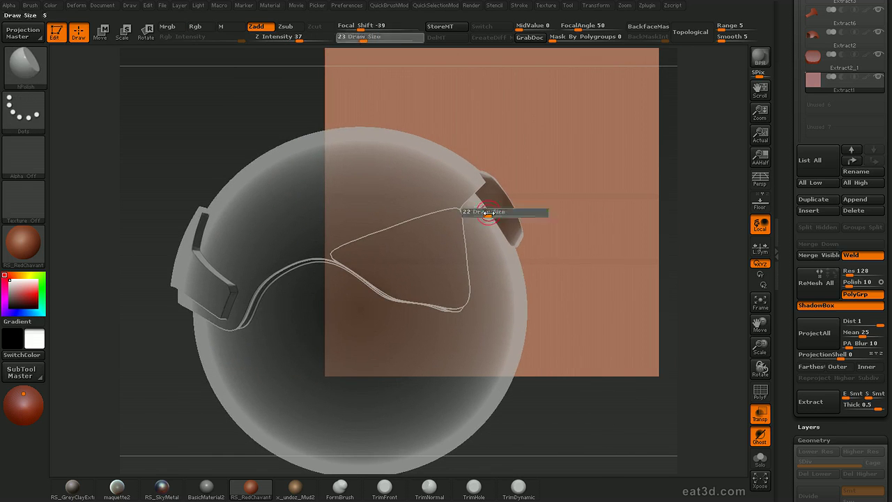
{"action": "left_click_drag", "start_coordinate": [484, 205], "coordinate": [491, 217], "text": "ctrl"}
{"action": "mouse_move", "coordinate": [701, 209]}
{"action": "left_mouse_down"}
{"action": "mouse_move", "coordinate": [648, 195]}
{"action": "mouse_move", "coordinate": [693, 214]}
{"action": "left_mouse_up"}
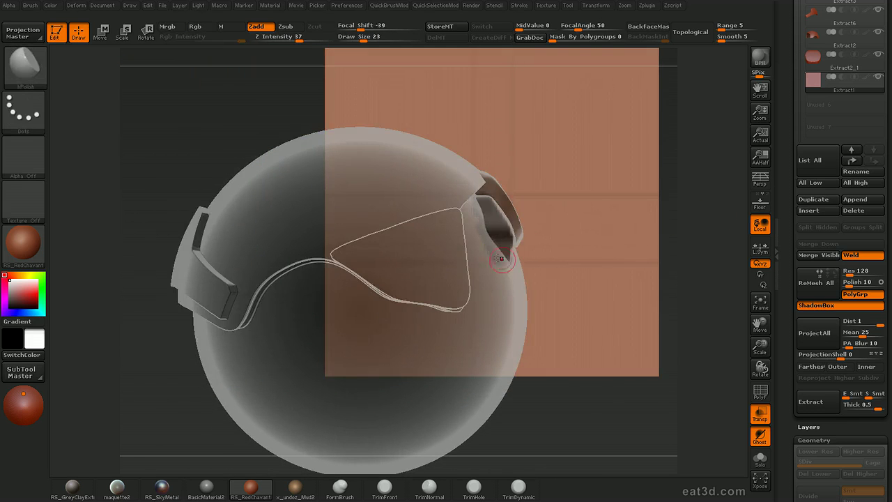
{"action": "key", "text": "ctrl"}
{"action": "left_click_drag", "start_coordinate": [728, 220], "coordinate": [667, 257]}
{"action": "mouse_move", "coordinate": [347, 280]}
{"action": "left_mouse_down", "text": "ctrl"}
{"action": "mouse_move", "coordinate": [403, 290]}
{"action": "mouse_move", "coordinate": [390, 280]}
{"action": "left_mouse_up", "text": "ctrl"}
{"action": "mouse_move", "coordinate": [701, 309]}
{"action": "left_mouse_down"}
{"action": "mouse_move", "coordinate": [697, 194]}
{"action": "mouse_move", "coordinate": [721, 232]}
{"action": "mouse_move", "coordinate": [694, 230]}
{"action": "left_mouse_up"}
- Disable transparency and turn ShadowBox off to convert the two masked wedges into a mesh
{"action": "key", "text": "ctrl+t"}
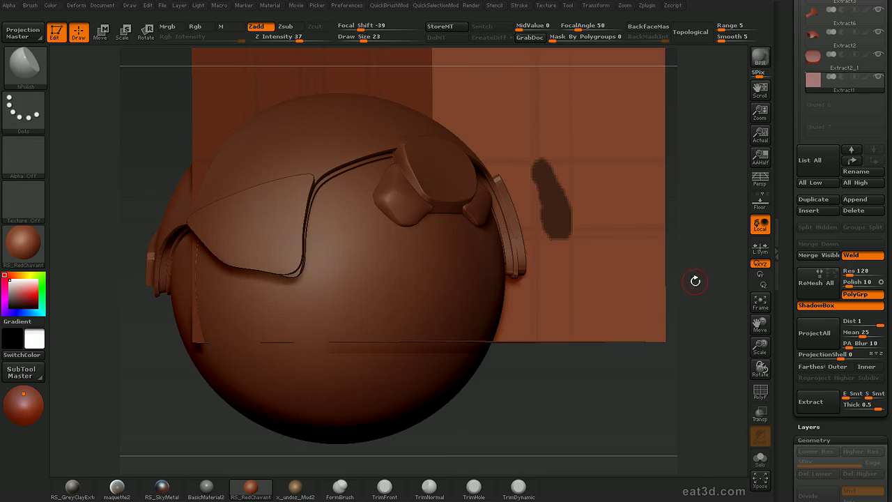
{"action": "left_click", "coordinate": [825, 307]}
{"action": "mouse_move", "coordinate": [704, 293]}
{"action": "left_mouse_down"}
{"action": "mouse_move", "coordinate": [662, 314]}
{"action": "mouse_move", "coordinate": [629, 313]}
{"action": "mouse_move", "coordinate": [628, 369]}
{"action": "mouse_move", "coordinate": [638, 245]}
{"action": "mouse_move", "coordinate": [680, 229]}
{"action": "mouse_move", "coordinate": [687, 175]}
{"action": "mouse_move", "coordinate": [652, 182]}
{"action": "left_mouse_up"}
- Reshape the two wedges around the block with the Move brush, enlarging the draw size to 84
{"action": "key", "text": "b"}
{"action": "key", "text": "m"}
{"action": "key", "text": "v"}
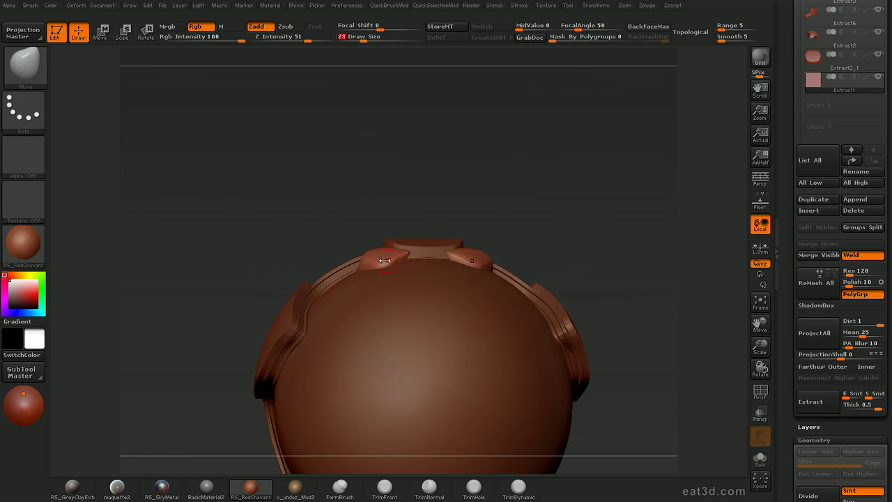
{"action": "mouse_move", "coordinate": [537, 203]}
{"action": "left_mouse_down"}
{"action": "mouse_move", "coordinate": [628, 118]}
{"action": "mouse_move", "coordinate": [677, 158]}
{"action": "mouse_move", "coordinate": [725, 164]}
{"action": "left_mouse_up"}
{"action": "key", "text": "s"}
{"action": "left_click_drag", "start_coordinate": [420, 296], "coordinate": [421, 295]}
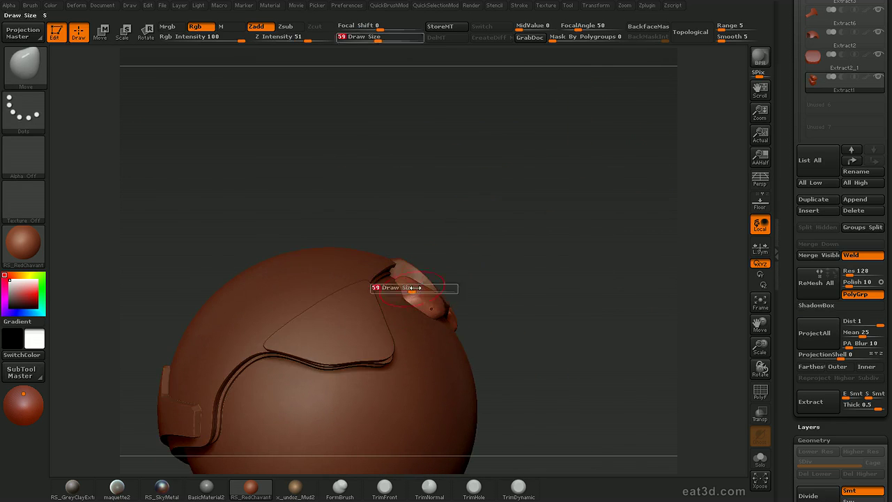
{"action": "mouse_move", "coordinate": [659, 192]}
{"action": "left_mouse_down"}
{"action": "mouse_move", "coordinate": [609, 195]}
{"action": "mouse_move", "coordinate": [651, 174]}
{"action": "left_mouse_up"}
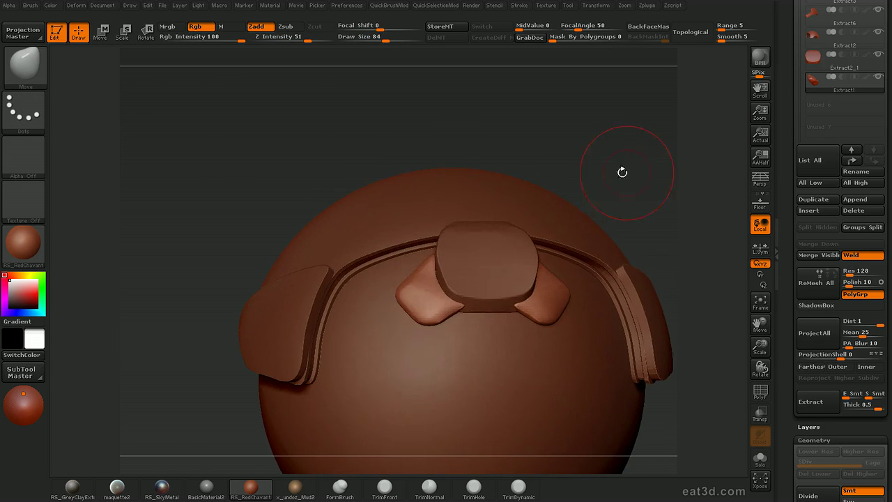
- Select the hPolish brush, subdivide the wedges to level 2 and isolate them in Solo mode
{"action": "key", "text": "b"}
{"action": "key", "text": "h"}
{"action": "key", "text": "p"}
{"action": "key", "text": "ctrl+d"}
{"action": "key", "text": "d"}
{"action": "left_click_drag", "start_coordinate": [411, 259], "coordinate": [472, 260]}
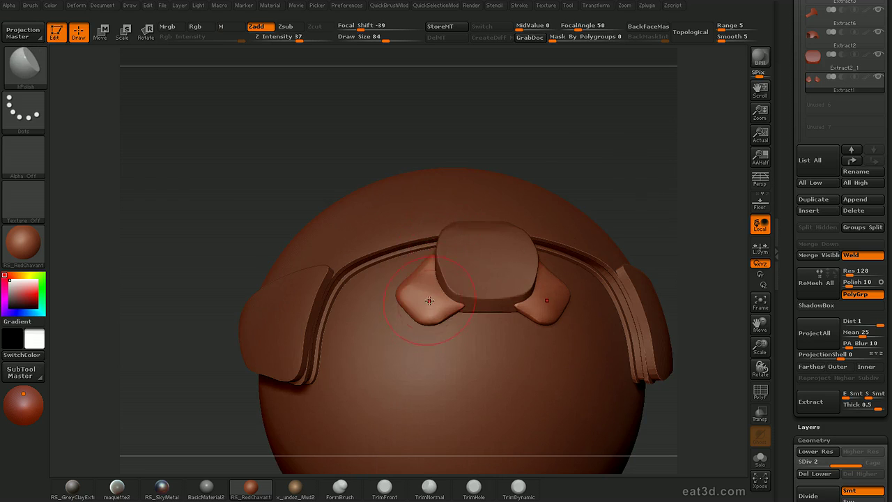
{"action": "key", "text": "alt+s"}
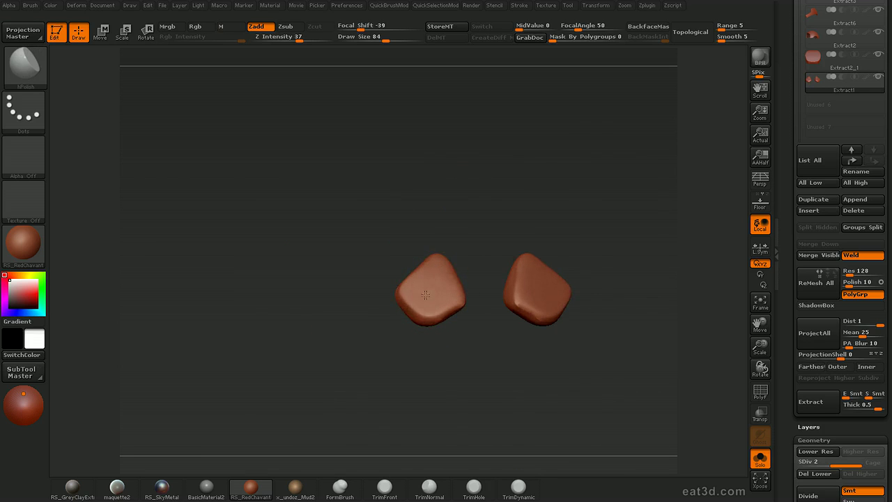
- Flatten the outer and lower faces of the isolated wedges with hPolish
{"action": "left_click_drag", "start_coordinate": [440, 398], "coordinate": [452, 336]}
{"action": "key", "text": "bracketleft"}
{"action": "left_click_drag", "start_coordinate": [437, 373], "coordinate": [410, 371]}
{"action": "left_click_drag", "start_coordinate": [408, 323], "coordinate": [423, 327]}
{"action": "left_click_drag", "start_coordinate": [442, 362], "coordinate": [476, 349]}
{"action": "left_click_drag", "start_coordinate": [408, 325], "coordinate": [411, 320]}
{"action": "mouse_move", "coordinate": [480, 278]}
{"action": "left_mouse_down"}
{"action": "mouse_move", "coordinate": [520, 267]}
{"action": "mouse_move", "coordinate": [519, 227]}
{"action": "left_mouse_up"}
{"action": "left_click_drag", "start_coordinate": [519, 227], "coordinate": [494, 243], "text": "alt"}
{"action": "key", "text": "s"}
{"action": "left_click", "coordinate": [382, 312]}
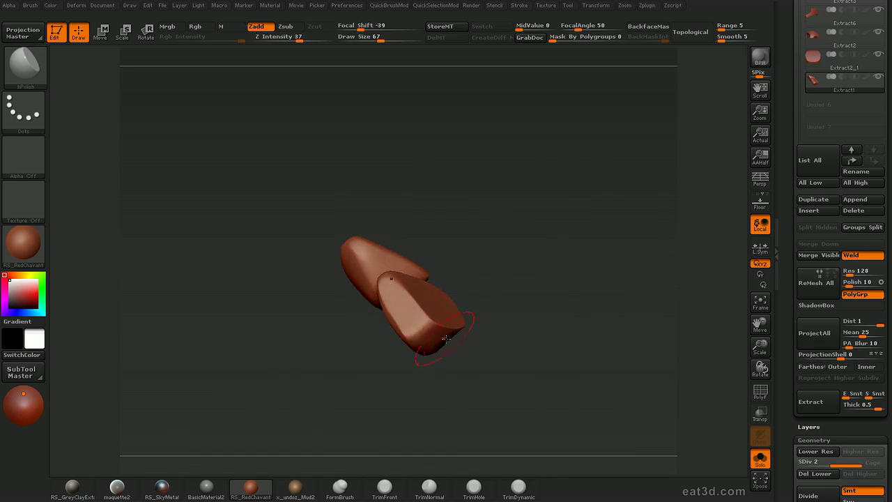
- Sharpen the remaining side and end planes of the wedges with hPolish, then leave Solo mode
{"action": "left_click_drag", "start_coordinate": [490, 345], "coordinate": [411, 343]}
{"action": "mouse_move", "coordinate": [430, 301]}
{"action": "left_mouse_down", "text": "shift"}
{"action": "mouse_move", "coordinate": [437, 321]}
{"action": "mouse_move", "coordinate": [480, 325]}
{"action": "left_mouse_up", "text": "shift"}
{"action": "key", "text": "s"}
{"action": "left_click", "coordinate": [460, 315]}
{"action": "mouse_move", "coordinate": [478, 374]}
{"action": "left_mouse_down"}
{"action": "mouse_move", "coordinate": [446, 371]}
{"action": "mouse_move", "coordinate": [493, 338]}
{"action": "left_mouse_up"}
{"action": "key", "text": "s"}
{"action": "left_click", "coordinate": [461, 333]}
{"action": "left_click_drag", "start_coordinate": [423, 352], "coordinate": [460, 335]}
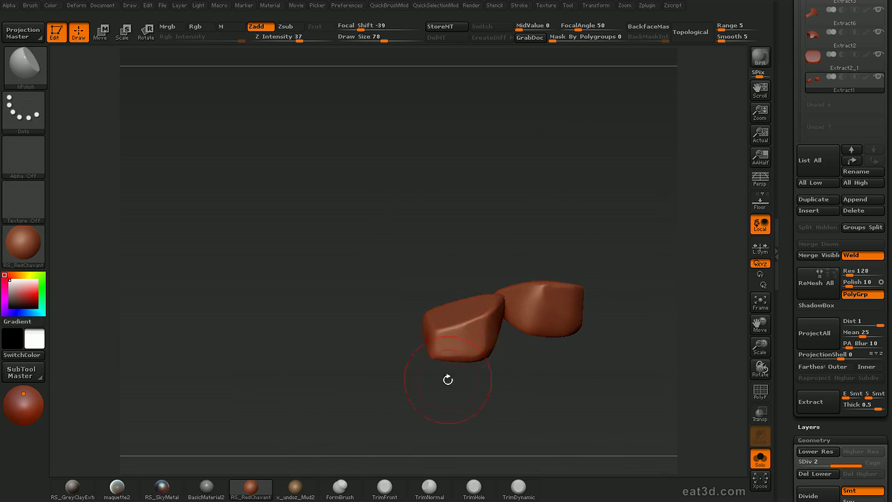
{"action": "left_click_drag", "start_coordinate": [451, 366], "coordinate": [427, 337]}
{"action": "left_click_drag", "start_coordinate": [497, 328], "coordinate": [490, 390]}
{"action": "key", "text": "alt+s"}
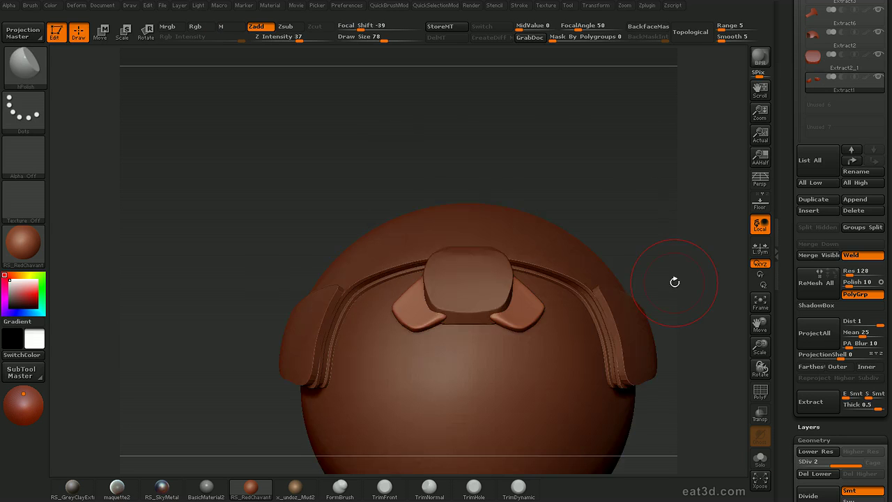
- Select the Extract2_1 block, choose the Dam_Standard brush at a reduced size and ghost the other subtools
{"action": "mouse_move", "coordinate": [685, 217]}
{"action": "left_mouse_down"}
{"action": "mouse_move", "coordinate": [688, 199]}
{"action": "mouse_move", "coordinate": [678, 231]}
{"action": "mouse_move", "coordinate": [690, 237]}
{"action": "left_mouse_up"}
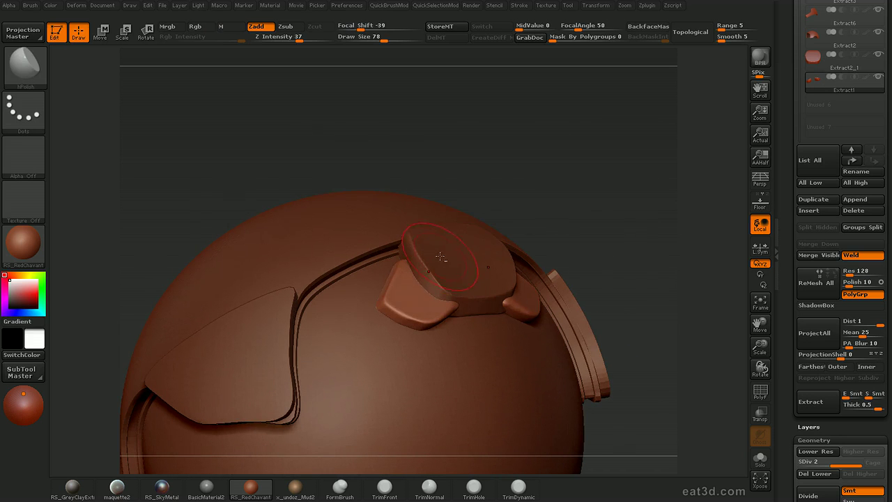
{"action": "key", "text": "ctrl+1"}
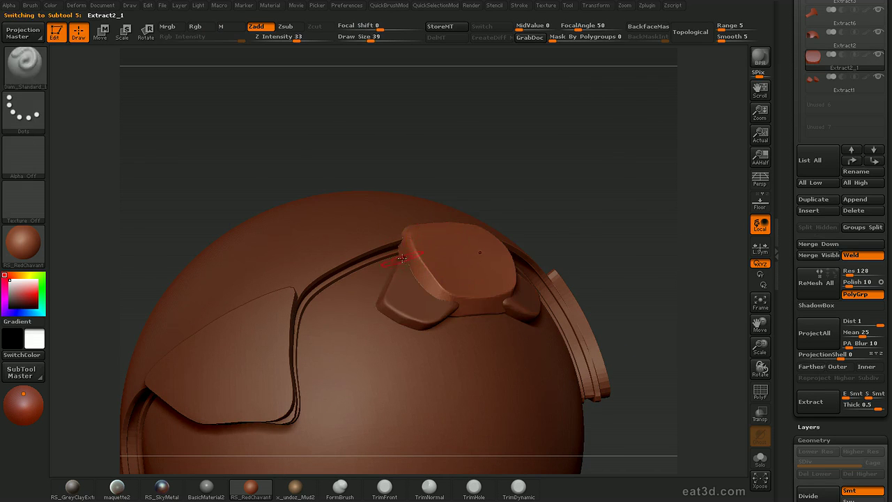
{"action": "key", "text": "ctrl+t"}
{"action": "key", "text": "bracketleft"}
{"action": "key", "text": "bracketleft"}
{"action": "key", "text": "bracketleft"}
{"action": "key", "text": "bracketleft"}
{"action": "key", "text": "bracketleft"}
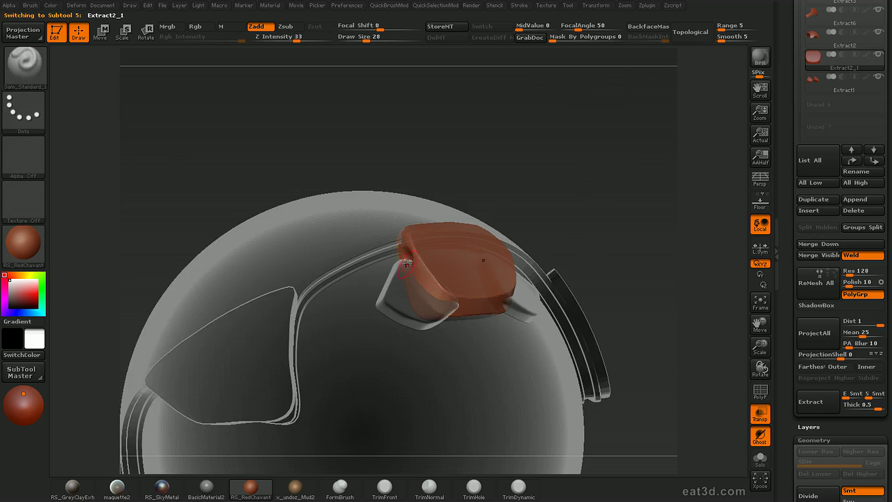
- Apply BrushAlpha and carve creases into the block along the wedge edges at draw size 18, then disable transparency
{"action": "left_click_drag", "start_coordinate": [507, 190], "coordinate": [547, 192]}
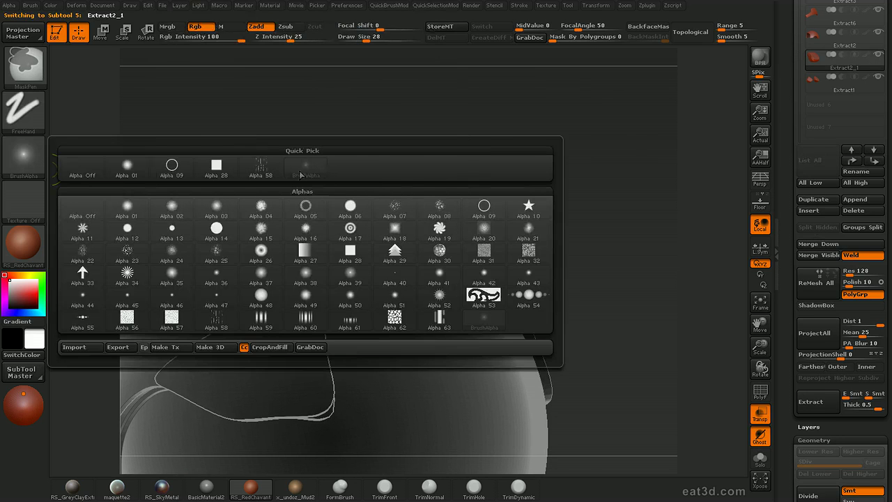
{"action": "left_click", "coordinate": [26, 159]}
{"action": "left_click", "coordinate": [305, 167]}
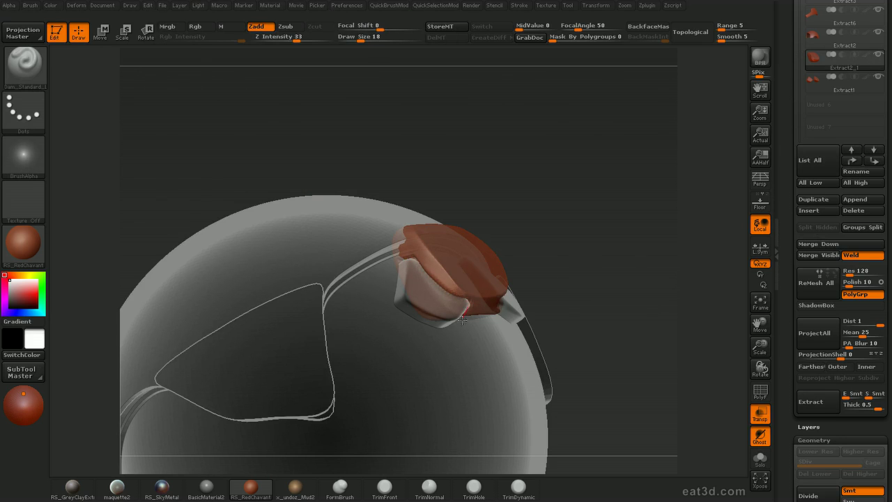
{"action": "key", "text": "ctrl+t"}
{"action": "mouse_move", "coordinate": [607, 221]}
{"action": "left_mouse_down", "text": "shift"}
{"action": "mouse_move", "coordinate": [615, 255]}
{"action": "mouse_move", "coordinate": [627, 229]}
{"action": "left_mouse_up", "text": "shift"}
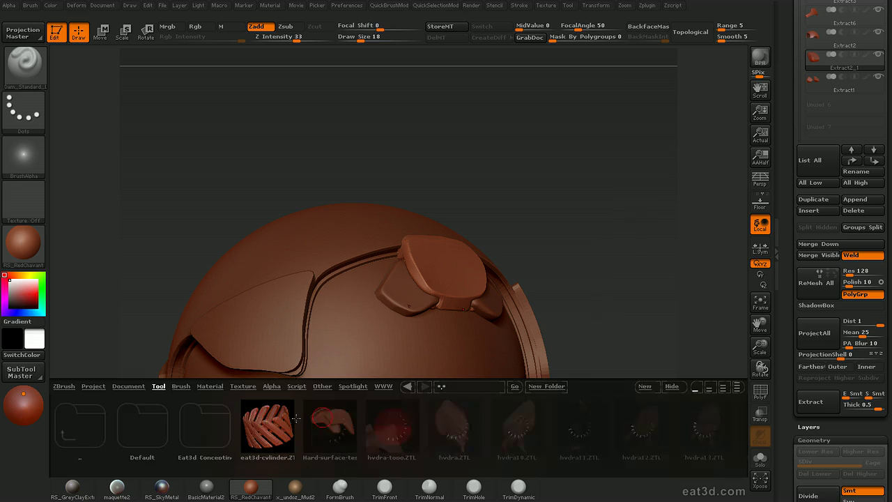
- Look through the LightBox brush library around Dam_Standard and examine the carved block from the front
{"action": "left_click", "coordinate": [179, 388]}
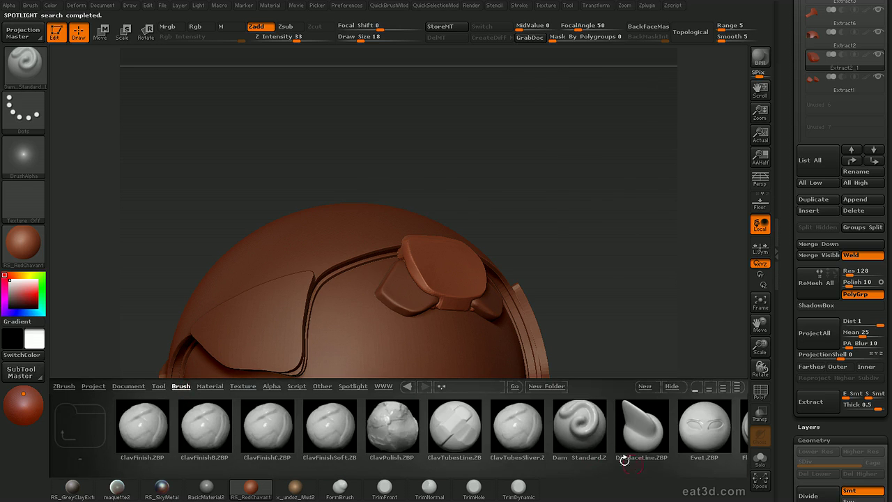
{"action": "left_click_drag", "start_coordinate": [570, 325], "coordinate": [551, 314]}
{"action": "left_click_drag", "start_coordinate": [627, 307], "coordinate": [645, 418], "text": "alt"}
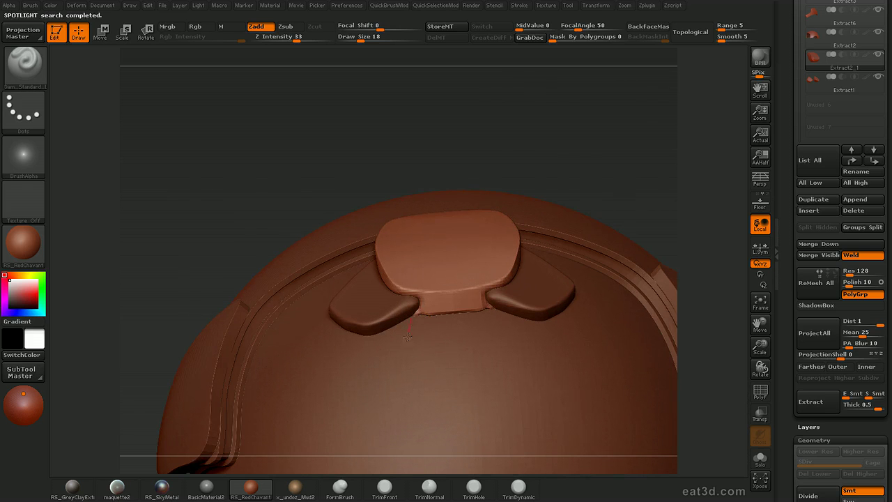
- Choose the ClayTubes brush and append a ZSphere to the subtool list
{"action": "key", "text": "b"}
{"action": "key", "text": "c"}
{"action": "key", "text": "t"}
{"action": "left_click_drag", "start_coordinate": [680, 248], "coordinate": [662, 209], "text": "alt"}
{"action": "left_click_drag", "start_coordinate": [662, 209], "coordinate": [665, 286]}
{"action": "left_click_drag", "start_coordinate": [785, 175], "coordinate": [773, 242]}
{"action": "left_click_drag", "start_coordinate": [639, 274], "coordinate": [772, 220]}
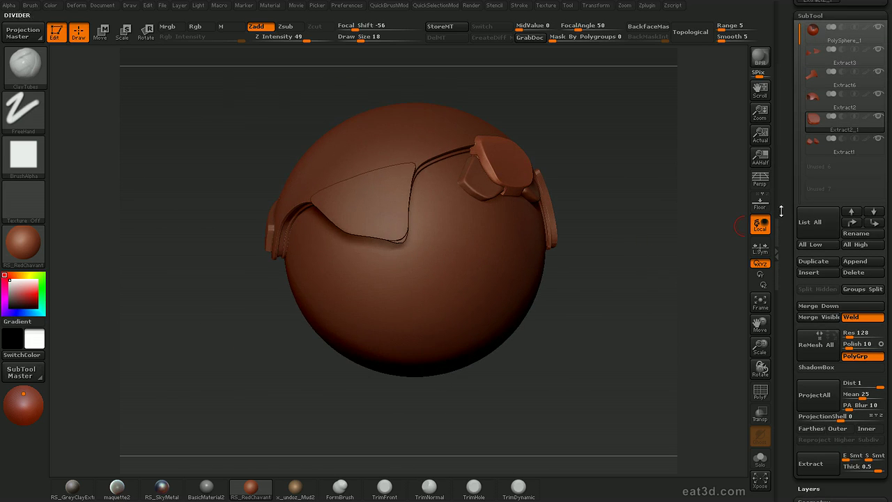
{"action": "left_click_drag", "start_coordinate": [779, 176], "coordinate": [782, 198]}
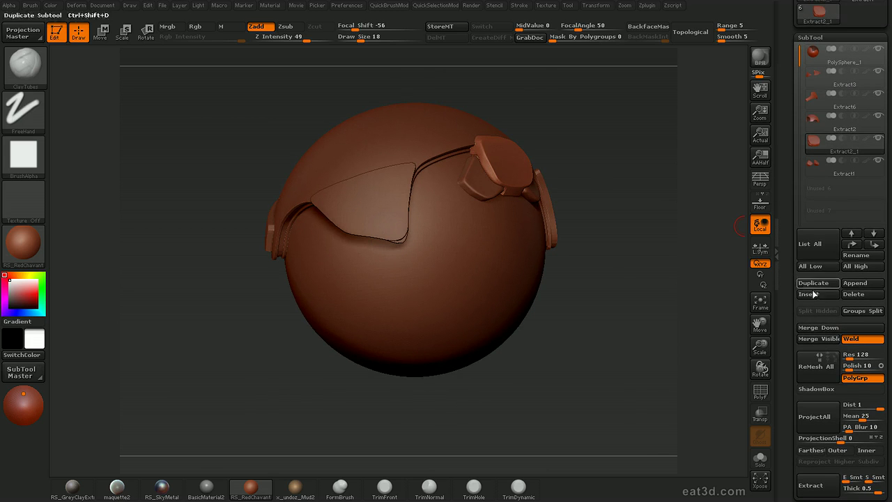
{"action": "left_click", "coordinate": [853, 283]}
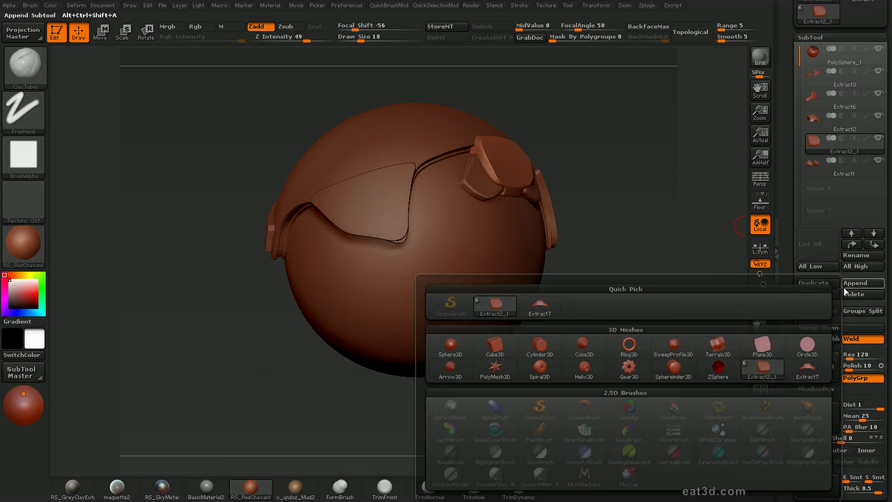
{"action": "left_click", "coordinate": [717, 369]}
- Select the new ZSphere subtool and ghost the other subtools
{"action": "left_click_drag", "start_coordinate": [647, 257], "coordinate": [690, 209], "text": "shift"}
{"action": "left_click", "coordinate": [813, 193]}
{"action": "mouse_move", "coordinate": [669, 267]}
{"action": "left_mouse_down"}
{"action": "mouse_move", "coordinate": [653, 266]}
{"action": "mouse_move", "coordinate": [677, 267]}
{"action": "left_mouse_up"}
{"action": "key", "text": "ctrl+t"}
{"action": "left_click_drag", "start_coordinate": [677, 268], "coordinate": [645, 253], "text": "alt"}
- Move the ZSphere out to the side of the large sphere, beside the side panel, with draw size 15
{"action": "key", "text": "w"}
{"action": "key", "text": "s"}
{"action": "left_click", "coordinate": [514, 215]}
{"action": "mouse_move", "coordinate": [516, 216]}
{"action": "left_mouse_down"}
{"action": "mouse_move", "coordinate": [539, 214]}
{"action": "mouse_move", "coordinate": [579, 237]}
{"action": "left_mouse_up"}
{"action": "mouse_move", "coordinate": [656, 209]}
{"action": "left_mouse_down"}
{"action": "mouse_move", "coordinate": [627, 204]}
{"action": "mouse_move", "coordinate": [641, 203]}
{"action": "mouse_move", "coordinate": [644, 175]}
{"action": "mouse_move", "coordinate": [700, 156]}
{"action": "mouse_move", "coordinate": [697, 174]}
{"action": "left_mouse_up"}
{"action": "left_click_drag", "start_coordinate": [627, 188], "coordinate": [684, 177]}
{"action": "left_click_drag", "start_coordinate": [618, 199], "coordinate": [619, 80]}
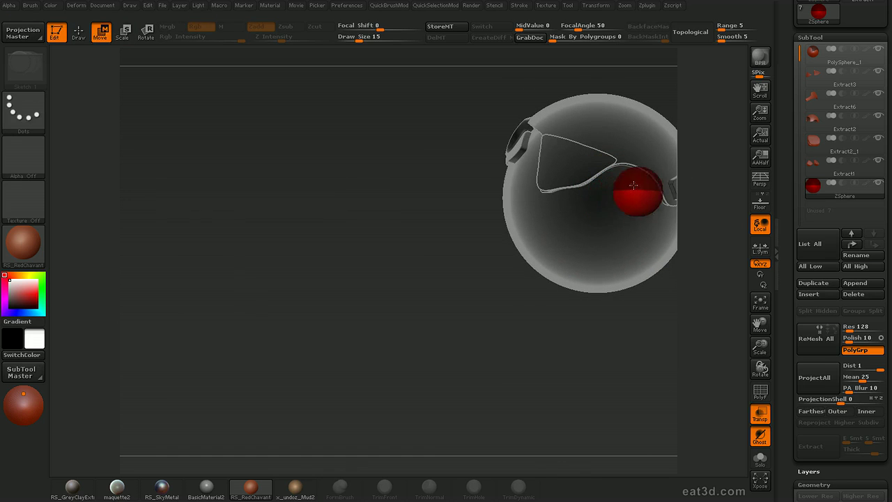
- Draw a child ZSphere from the root, scale it and extend the chain along the side of the sphere
{"action": "key", "text": "q"}
{"action": "mouse_move", "coordinate": [555, 311]}
{"action": "left_mouse_down"}
{"action": "mouse_move", "coordinate": [627, 304]}
{"action": "mouse_move", "coordinate": [576, 308]}
{"action": "left_mouse_up"}
{"action": "key", "text": "e"}
{"action": "left_click_drag", "start_coordinate": [709, 204], "coordinate": [653, 272]}
{"action": "left_click_drag", "start_coordinate": [698, 238], "coordinate": [693, 157]}
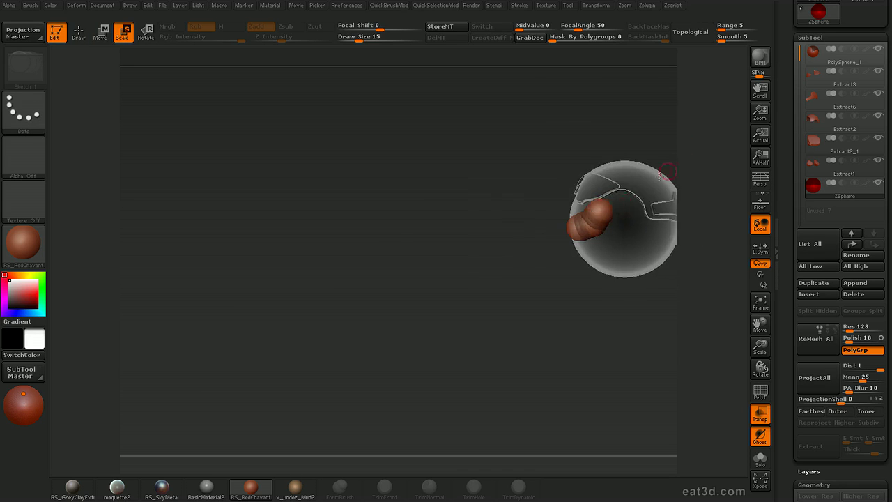
{"action": "left_click_drag", "start_coordinate": [617, 312], "coordinate": [595, 287]}
{"action": "left_click_drag", "start_coordinate": [590, 370], "coordinate": [610, 331]}
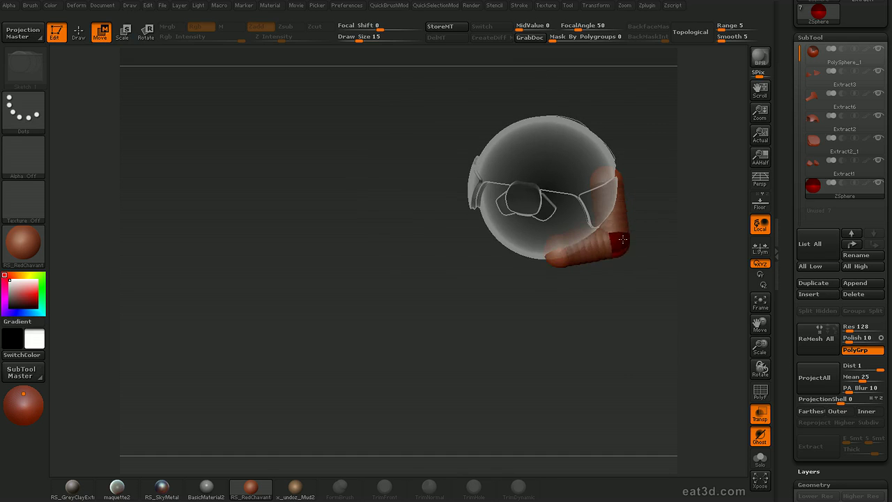
- Insert further ZSpheres into the chain's links and move them outward so the chain bends around the sphere
{"action": "key", "text": "q"}
{"action": "mouse_move", "coordinate": [588, 260]}
{"action": "left_mouse_down", "text": "shift"}
{"action": "mouse_move", "coordinate": [590, 252]}
{"action": "mouse_move", "coordinate": [587, 265]}
{"action": "left_mouse_up", "text": "shift"}
{"action": "key", "text": "w"}
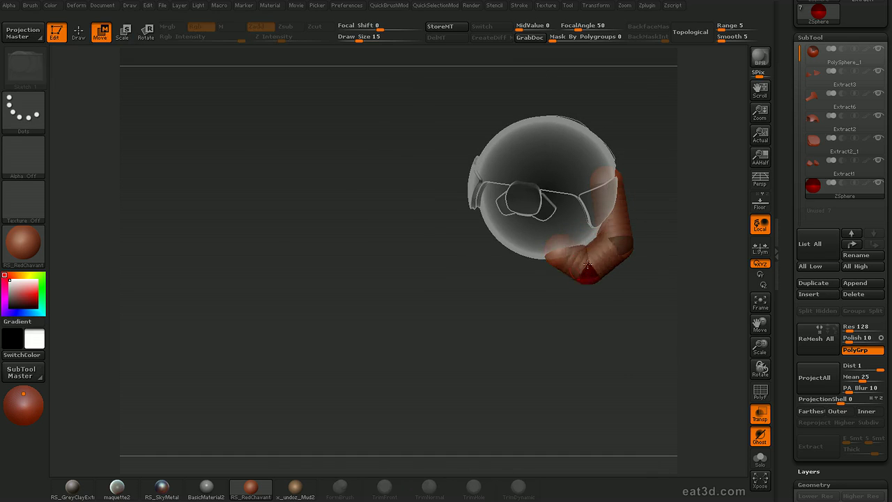
{"action": "key", "text": "q"}
{"action": "left_click", "coordinate": [614, 208]}
{"action": "left_click_drag", "start_coordinate": [655, 214], "coordinate": [625, 209]}
{"action": "key", "text": "w"}
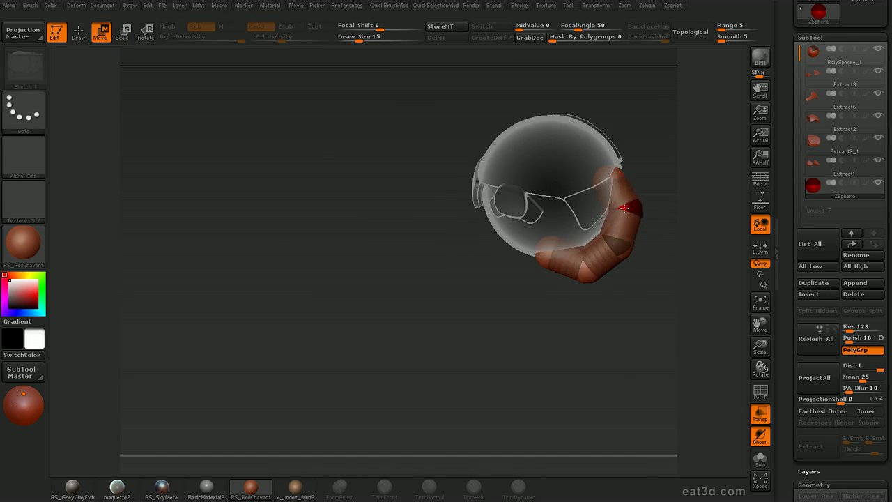
- Disable transparency, then add another ZSphere to the chain and adjust its position
{"action": "left_click_drag", "start_coordinate": [678, 191], "coordinate": [648, 262]}
{"action": "key", "text": "shift+t"}
{"action": "left_click_drag", "start_coordinate": [643, 295], "coordinate": [545, 359]}
{"action": "key", "text": "e"}
{"action": "key", "text": "q"}
{"action": "mouse_move", "coordinate": [543, 263]}
{"action": "left_mouse_down"}
{"action": "mouse_move", "coordinate": [574, 303]}
{"action": "mouse_move", "coordinate": [574, 293]}
{"action": "left_mouse_up"}
{"action": "key", "text": "w"}
{"action": "left_click_drag", "start_coordinate": [623, 275], "coordinate": [629, 271]}
- Reposition the ZSpheres so the chain wraps around the side of the sphere with both ends tucked against it
{"action": "left_click_drag", "start_coordinate": [686, 209], "coordinate": [604, 186]}
{"action": "left_click_drag", "start_coordinate": [648, 195], "coordinate": [641, 209]}
{"action": "key", "text": "q"}
{"action": "left_click_drag", "start_coordinate": [557, 241], "coordinate": [502, 260]}
{"action": "key", "text": "w"}
{"action": "left_click_drag", "start_coordinate": [645, 206], "coordinate": [663, 188]}
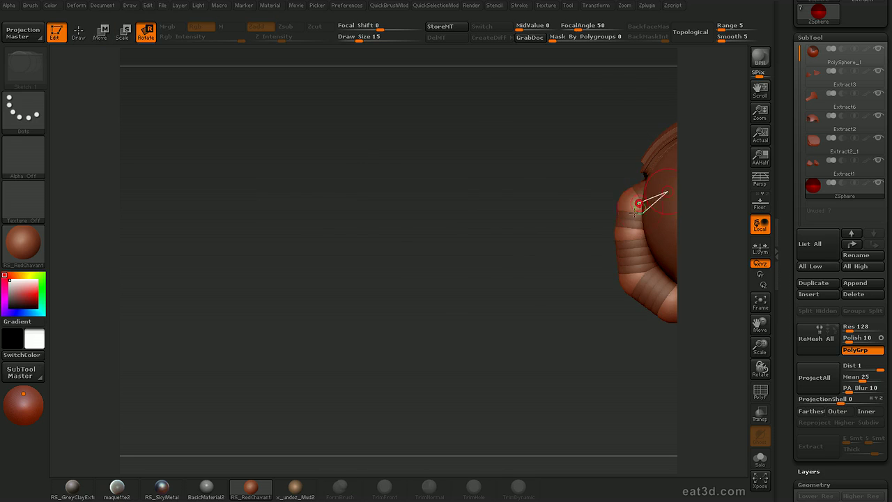
{"action": "key", "text": "w"}
{"action": "left_click_drag", "start_coordinate": [622, 232], "coordinate": [612, 241]}
{"action": "left_click_drag", "start_coordinate": [561, 315], "coordinate": [652, 282]}
{"action": "left_click_drag", "start_coordinate": [696, 213], "coordinate": [701, 153], "text": "alt"}
{"action": "left_click_drag", "start_coordinate": [701, 153], "coordinate": [712, 200], "text": "alt"}
- Preview the ZSphere chain as an adaptive skin
{"action": "left_click_drag", "start_coordinate": [788, 240], "coordinate": [781, 111]}
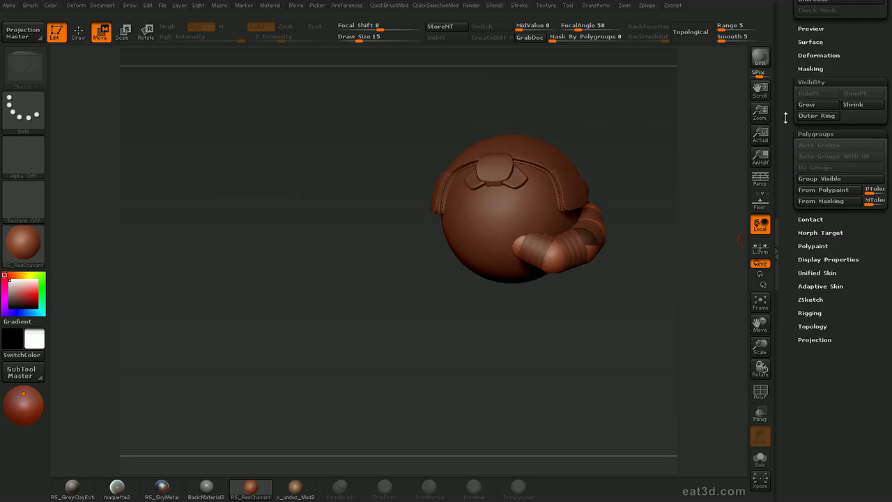
{"action": "left_click", "coordinate": [814, 284]}
{"action": "left_click", "coordinate": [811, 297]}
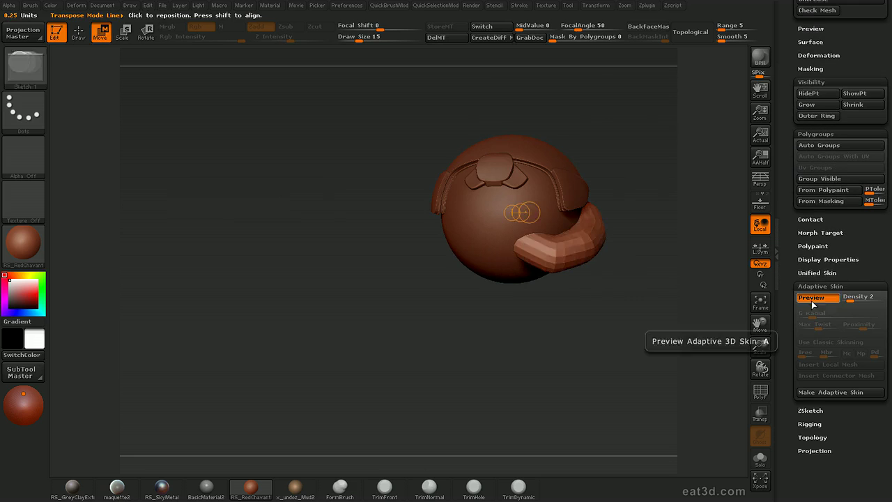
{"action": "left_click_drag", "start_coordinate": [648, 327], "coordinate": [667, 315]}
- Convert the previewed skin into a separate PolyMesh3D tool and return to the multi-part ZSphere tool
{"action": "left_click_drag", "start_coordinate": [785, 237], "coordinate": [802, 393]}
{"action": "left_click", "coordinate": [839, 64]}
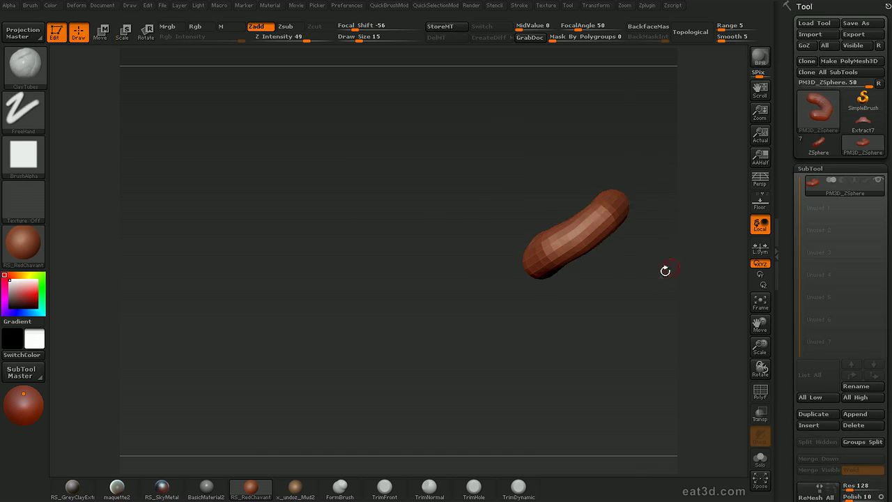
{"action": "left_click_drag", "start_coordinate": [679, 257], "coordinate": [681, 279]}
{"action": "left_click", "coordinate": [818, 147]}
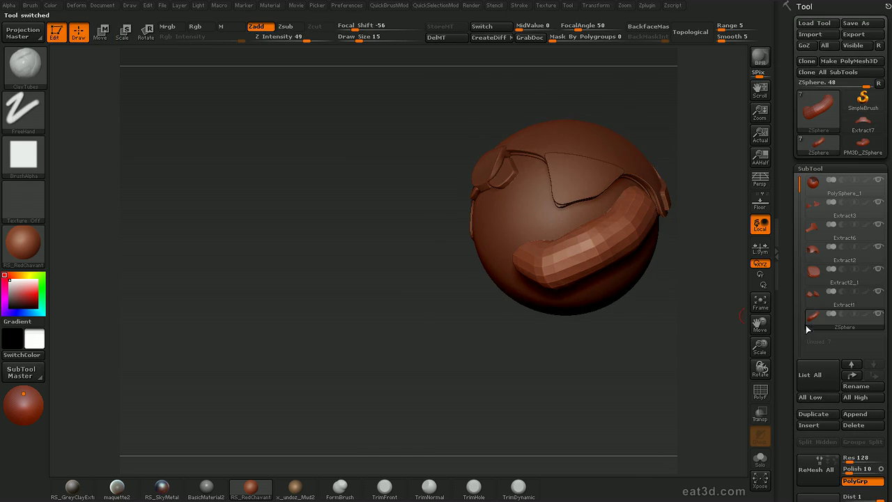
- Turn off the skin preview, hide the ZSphere subtool and select Extract1
{"action": "mouse_move", "coordinate": [815, 322]}
{"action": "left_click_drag", "start_coordinate": [649, 341], "coordinate": [660, 356]}
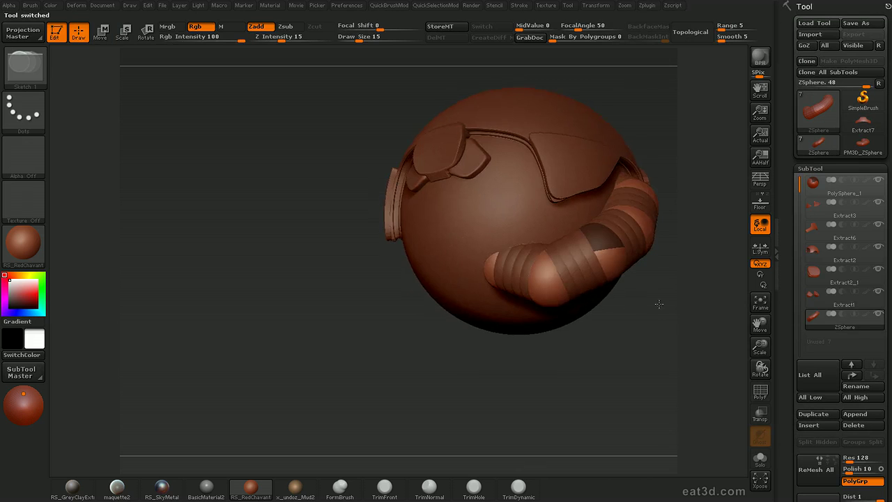
{"action": "left_click_drag", "start_coordinate": [657, 352], "coordinate": [742, 325]}
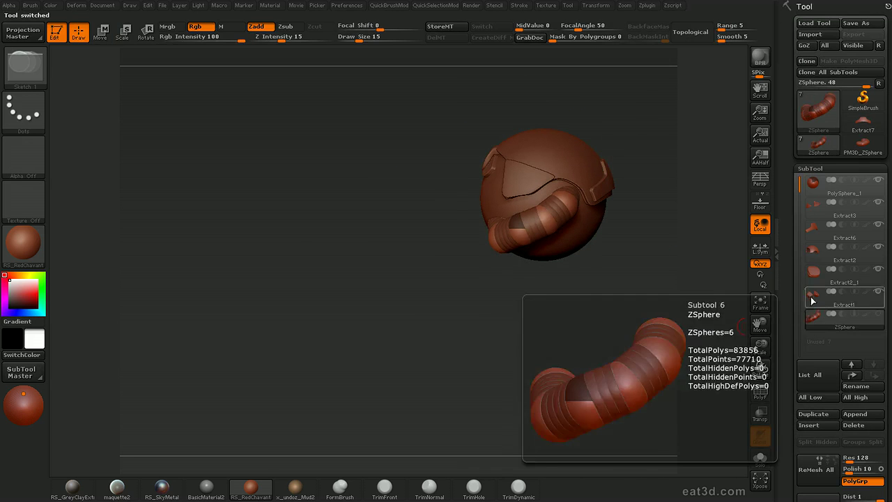
{"action": "left_click", "coordinate": [826, 296]}
{"action": "left_click_drag", "start_coordinate": [675, 230], "coordinate": [674, 255]}
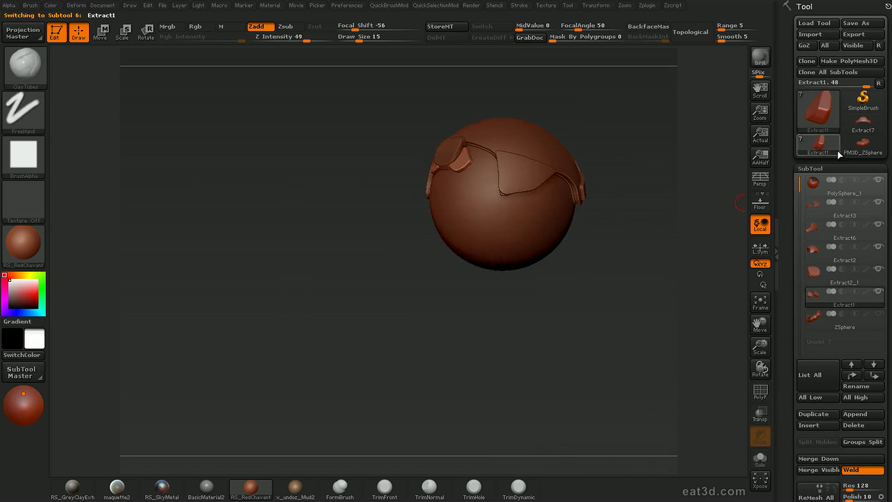
- Append the PM3D_ZSphere mesh to the armour's subtools and make it the active subtool
{"action": "left_click", "coordinate": [862, 144]}
{"action": "left_click", "coordinate": [828, 144]}
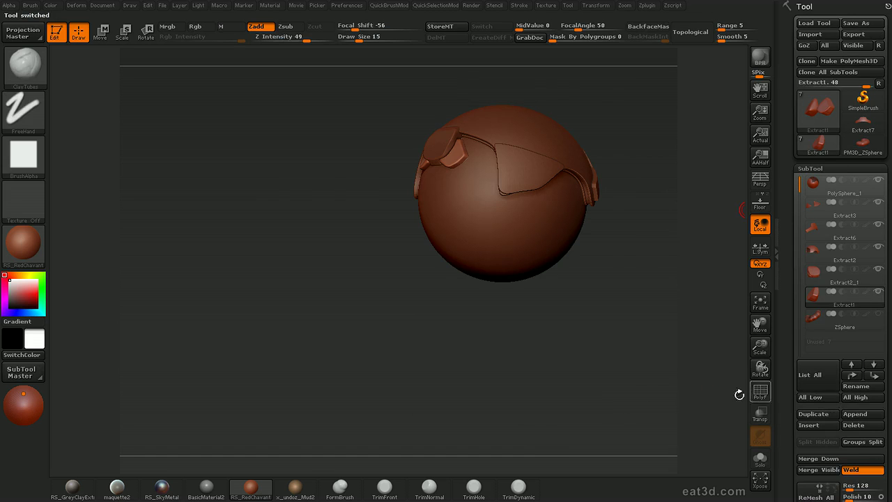
{"action": "left_click", "coordinate": [855, 415]}
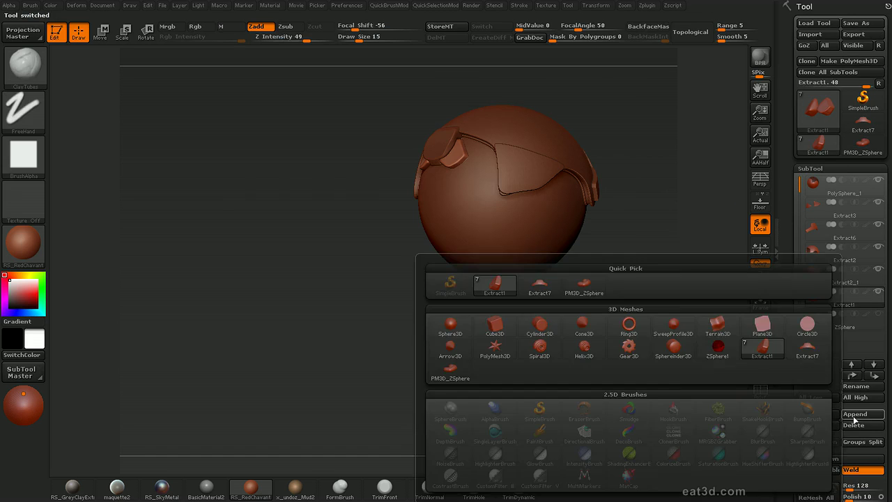
{"action": "left_click", "coordinate": [628, 324]}
{"action": "mouse_move", "coordinate": [644, 258]}
{"action": "left_mouse_down"}
{"action": "mouse_move", "coordinate": [694, 251]}
{"action": "mouse_move", "coordinate": [682, 205]}
{"action": "mouse_move", "coordinate": [678, 232]}
{"action": "left_mouse_up"}
{"action": "left_click", "coordinate": [573, 204], "text": "alt"}
- Subdivide the tube mesh twice and enlarge the brush to draw size 154
{"action": "key", "text": "ctrl+d"}
{"action": "key", "text": "ctrl+d"}
{"action": "key", "text": "s"}
{"action": "left_click_drag", "start_coordinate": [486, 229], "coordinate": [512, 228]}
- Assign SmoothDirectional as the smoothing brush and dismiss the note
{"action": "key", "text": "shift"}
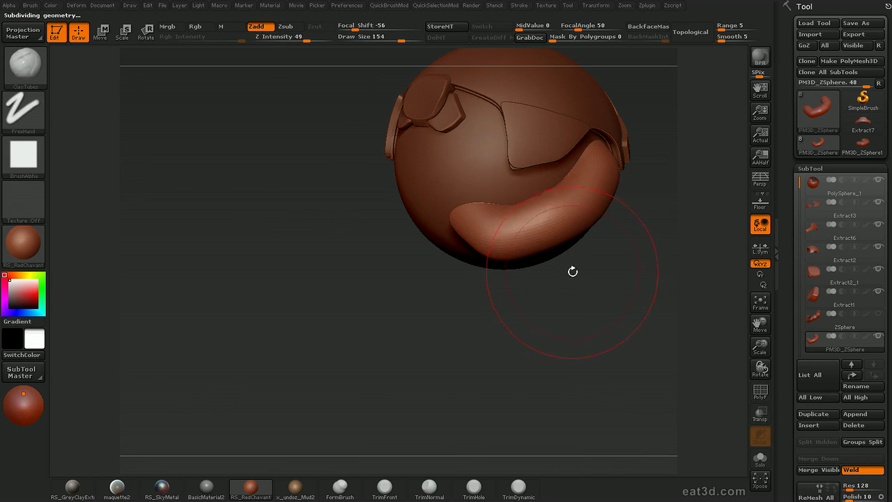
{"action": "key", "text": "b"}
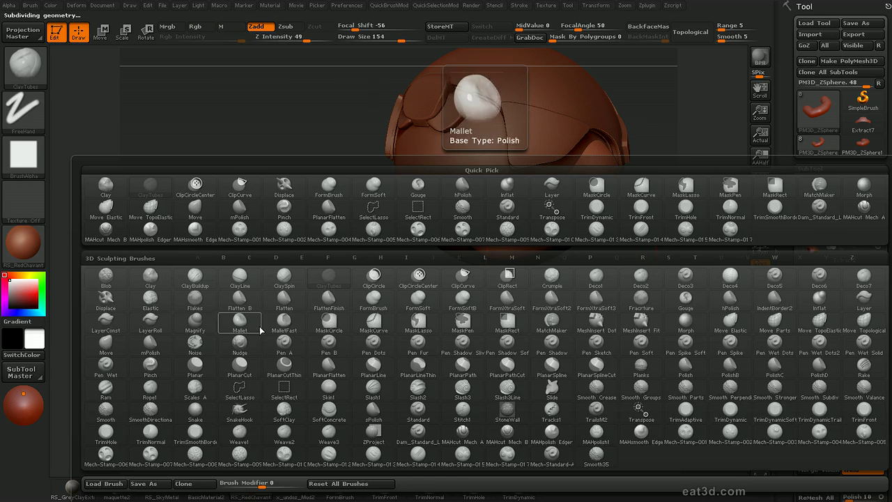
{"action": "key", "text": "s"}
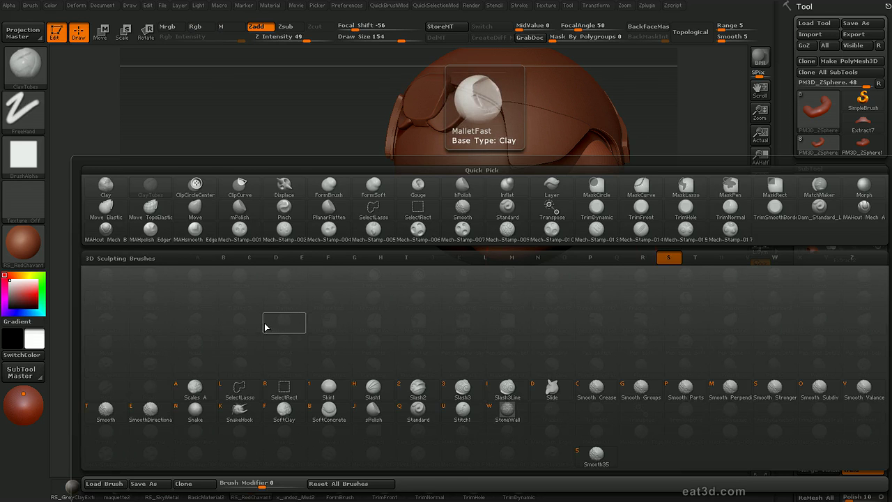
{"action": "left_click", "coordinate": [150, 412]}
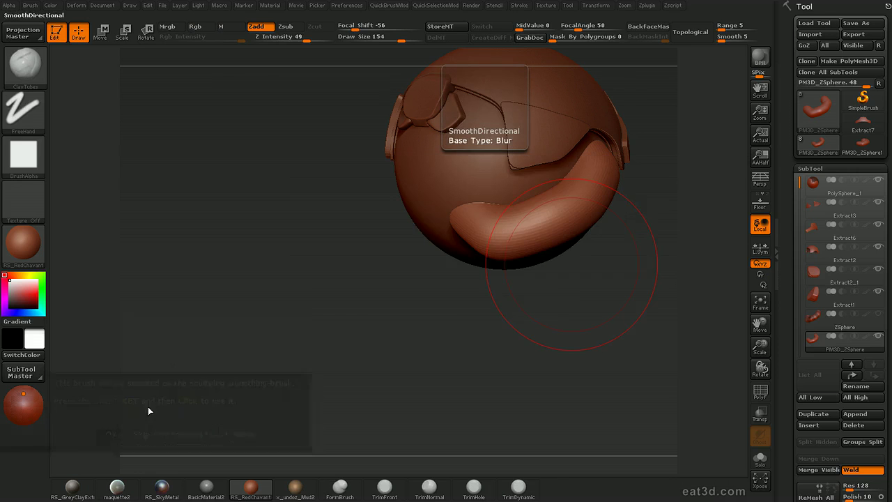
{"action": "left_click", "coordinate": [145, 433]}
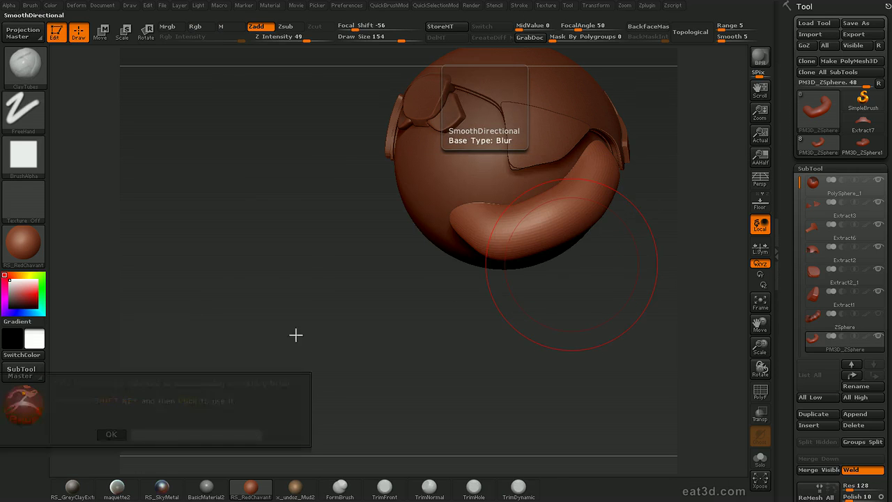
- Isolate the tube in Solo mode and smooth its surface and bends with a large brush
{"action": "mouse_move", "coordinate": [561, 350]}
{"action": "left_mouse_down"}
{"action": "mouse_move", "coordinate": [525, 311]}
{"action": "mouse_move", "coordinate": [534, 339]}
{"action": "mouse_move", "coordinate": [521, 383]}
{"action": "mouse_move", "coordinate": [553, 338]}
{"action": "mouse_move", "coordinate": [572, 358]}
{"action": "mouse_move", "coordinate": [549, 354]}
{"action": "mouse_move", "coordinate": [563, 382]}
{"action": "mouse_move", "coordinate": [555, 323]}
{"action": "left_mouse_up"}
{"action": "key", "text": "shift+s"}
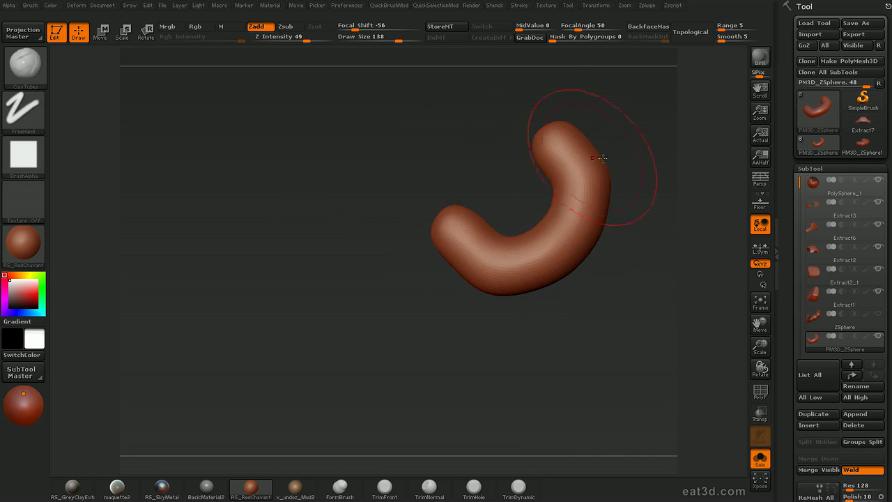
{"action": "left_click_drag", "start_coordinate": [578, 153], "coordinate": [642, 151]}
{"action": "left_click_drag", "start_coordinate": [545, 179], "coordinate": [550, 190], "text": "shift"}
{"action": "mouse_move", "coordinate": [649, 185]}
{"action": "left_mouse_down"}
{"action": "mouse_move", "coordinate": [639, 157]}
{"action": "mouse_move", "coordinate": [639, 214]}
{"action": "mouse_move", "coordinate": [606, 183]}
{"action": "left_mouse_up"}
{"action": "left_click_drag", "start_coordinate": [538, 181], "coordinate": [560, 183], "text": "shift"}
{"action": "mouse_move", "coordinate": [618, 178]}
{"action": "left_mouse_down"}
{"action": "mouse_move", "coordinate": [609, 134]}
{"action": "mouse_move", "coordinate": [596, 175]}
{"action": "left_mouse_up"}
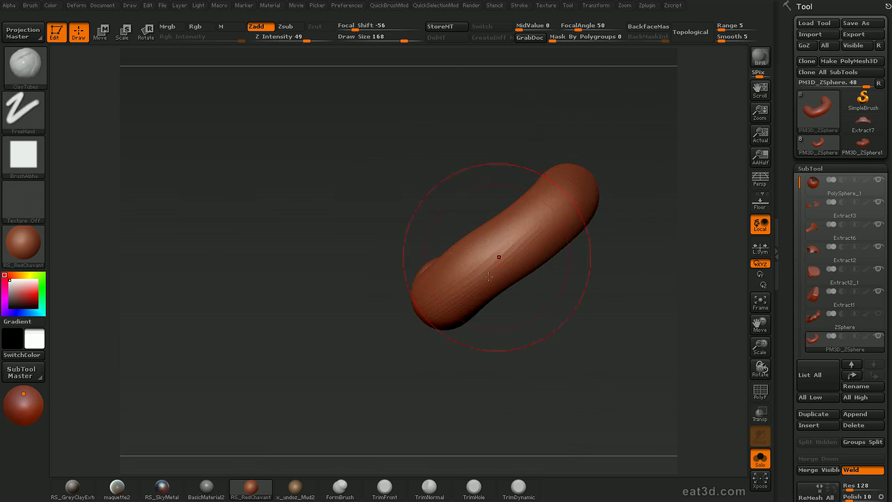
- Apply the Relax deformation to the tube and subdivide it once more
{"action": "key", "text": "d"}
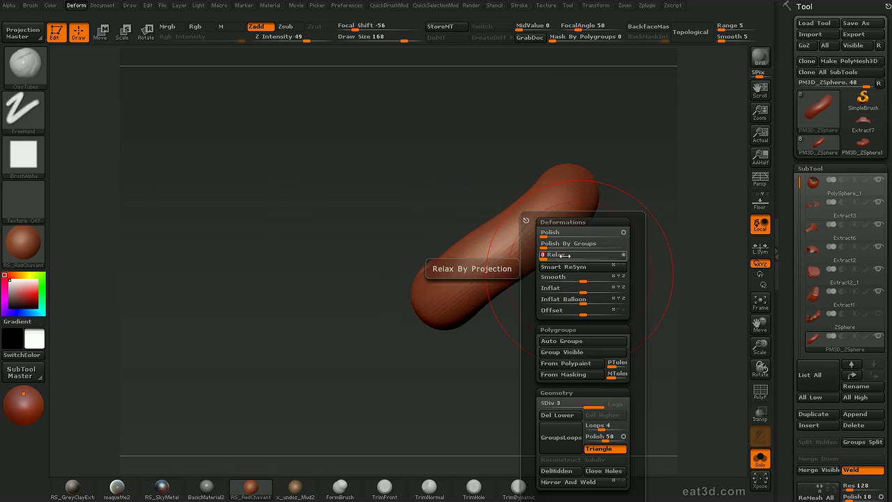
{"action": "left_click_drag", "start_coordinate": [597, 255], "coordinate": [598, 254]}
{"action": "left_click_drag", "start_coordinate": [646, 156], "coordinate": [648, 222]}
{"action": "key", "text": "ctrl+d"}
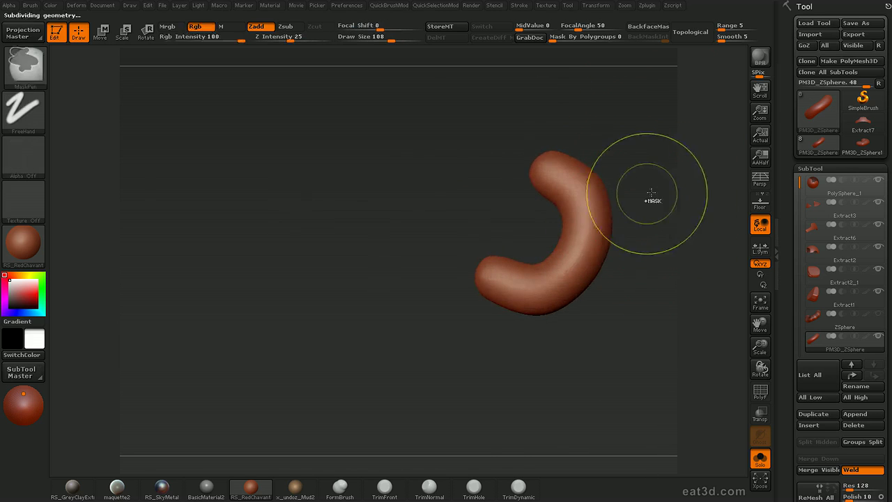
- Inspect the tube's wireframe and polygroups with PolyFrame, then view it among the other armour parts
{"action": "key", "text": "shift+f"}
{"action": "left_click_drag", "start_coordinate": [654, 181], "coordinate": [660, 186], "text": "alt"}
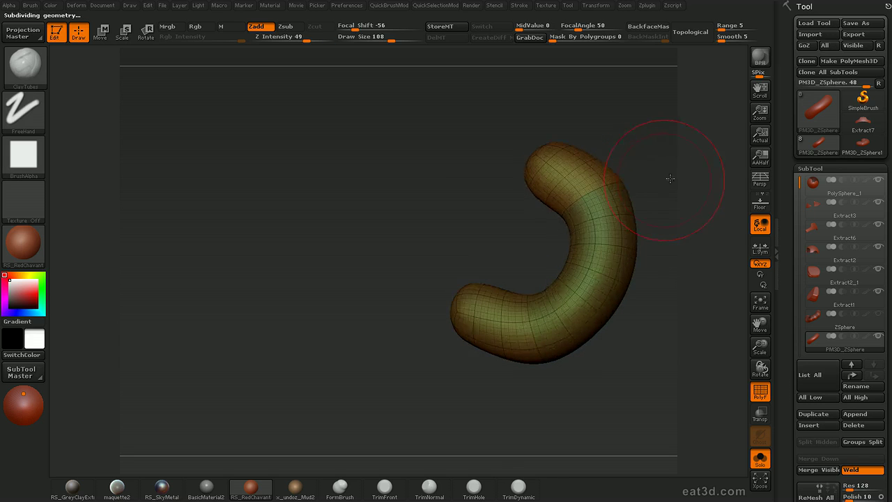
{"action": "key", "text": "alt+s"}
{"action": "left_click_drag", "start_coordinate": [713, 274], "coordinate": [668, 293]}
{"action": "mouse_move", "coordinate": [706, 322]}
{"action": "left_mouse_down"}
{"action": "mouse_move", "coordinate": [692, 307]}
{"action": "mouse_move", "coordinate": [699, 293]}
{"action": "mouse_move", "coordinate": [696, 313]}
{"action": "mouse_move", "coordinate": [662, 304]}
{"action": "left_mouse_up"}
{"action": "key", "text": "shift+f"}
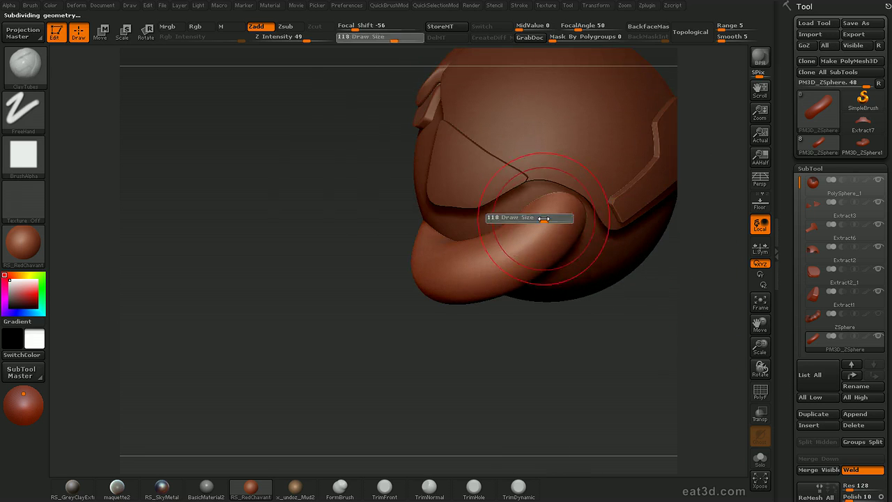
- Isolate the tube with PolyFrame on and hide its end polygroups in turn to examine the grouping
{"action": "left_click_drag", "start_coordinate": [560, 347], "coordinate": [565, 328]}
{"action": "key", "text": "alt+s"}
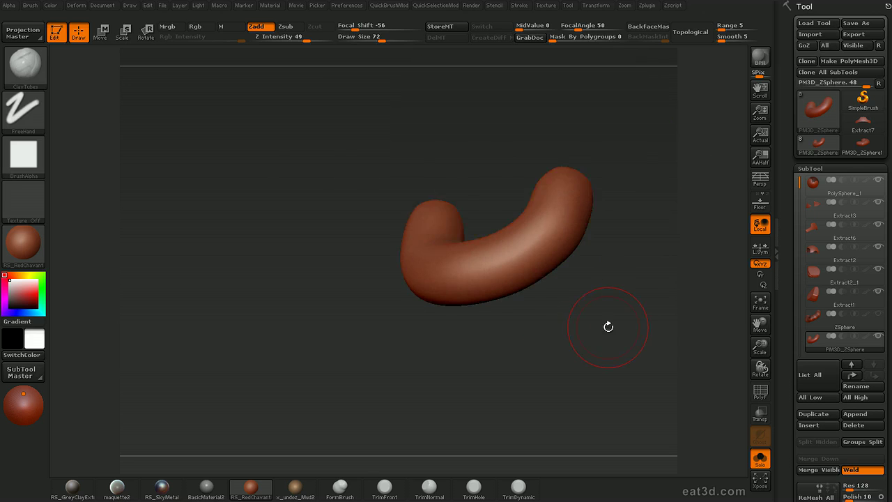
{"action": "key", "text": "shift+f"}
{"action": "left_click_drag", "start_coordinate": [703, 232], "coordinate": [676, 292]}
{"action": "left_click", "coordinate": [573, 205], "text": "ctrl+shift"}
{"action": "left_click", "coordinate": [571, 223], "text": "ctrl+shift"}
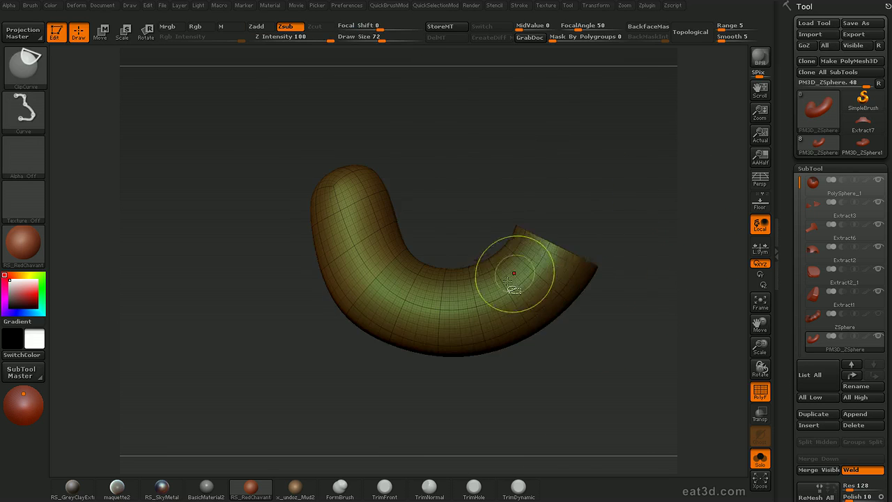
{"action": "left_click", "coordinate": [452, 298], "text": "ctrl+shift"}
{"action": "left_click", "coordinate": [387, 296], "text": "ctrl+shift"}
{"action": "left_click", "coordinate": [357, 248], "text": "ctrl+shift"}
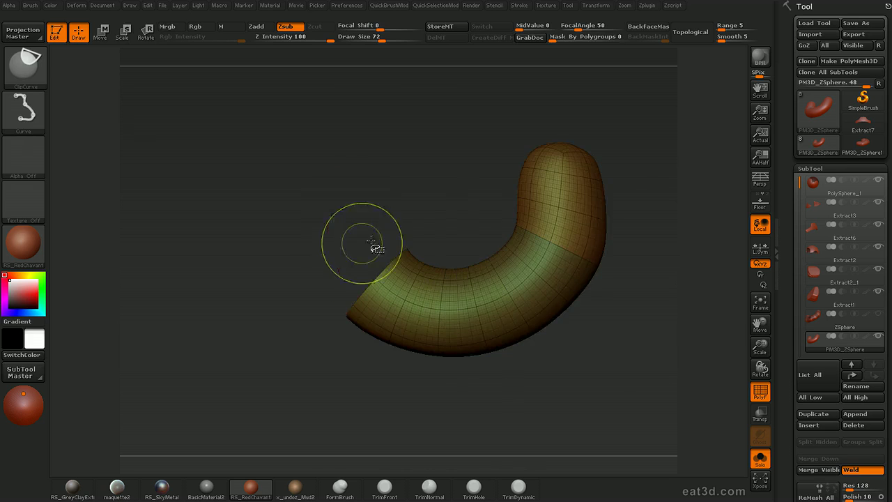
- Restore the tube's hidden polygroups, turn off PolyFrame and leave Solo mode
{"action": "left_click_drag", "start_coordinate": [464, 187], "coordinate": [492, 180], "text": "ctrl+shift"}
{"action": "left_click_drag", "start_coordinate": [645, 174], "coordinate": [704, 240], "text": "ctrl+shift"}
{"action": "mouse_move", "coordinate": [659, 205]}
{"action": "left_mouse_down", "text": "ctrl+shift"}
{"action": "mouse_move", "coordinate": [679, 186]}
{"action": "mouse_move", "coordinate": [651, 159]}
{"action": "mouse_move", "coordinate": [682, 213]}
{"action": "mouse_move", "coordinate": [662, 200]}
{"action": "mouse_move", "coordinate": [662, 221]}
{"action": "mouse_move", "coordinate": [695, 213]}
{"action": "left_mouse_up", "text": "ctrl+shift"}
{"action": "left_click", "coordinate": [678, 185], "text": "ctrl+shift"}
{"action": "key", "text": "shift+f"}
{"action": "key", "text": "shift+s"}
{"action": "left_click_drag", "start_coordinate": [655, 255], "coordinate": [697, 238]}
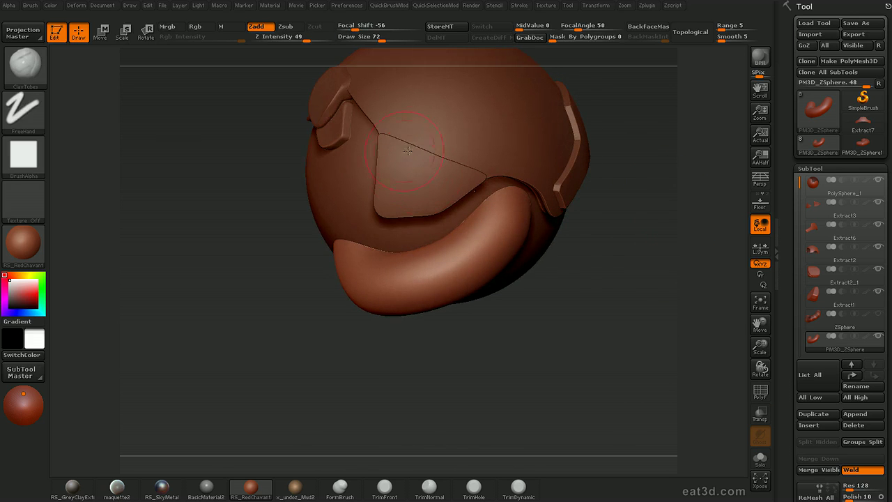
- Reduce the draw size to 47 and examine how the tube's end meets the sphere
{"action": "left_click_drag", "start_coordinate": [432, 326], "coordinate": [422, 387]}
{"action": "left_click_drag", "start_coordinate": [542, 383], "coordinate": [557, 329]}
{"action": "key", "text": "s"}
{"action": "left_click_drag", "start_coordinate": [508, 226], "coordinate": [500, 226]}
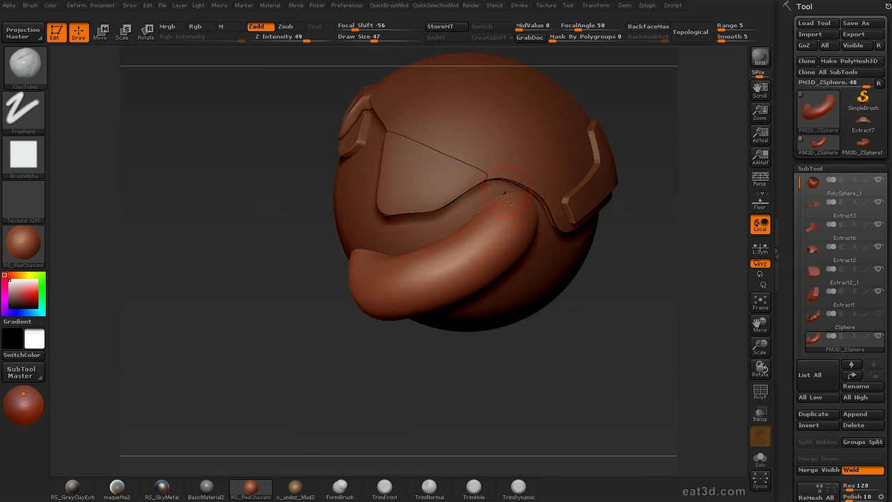
{"action": "left_click_drag", "start_coordinate": [674, 231], "coordinate": [613, 228]}
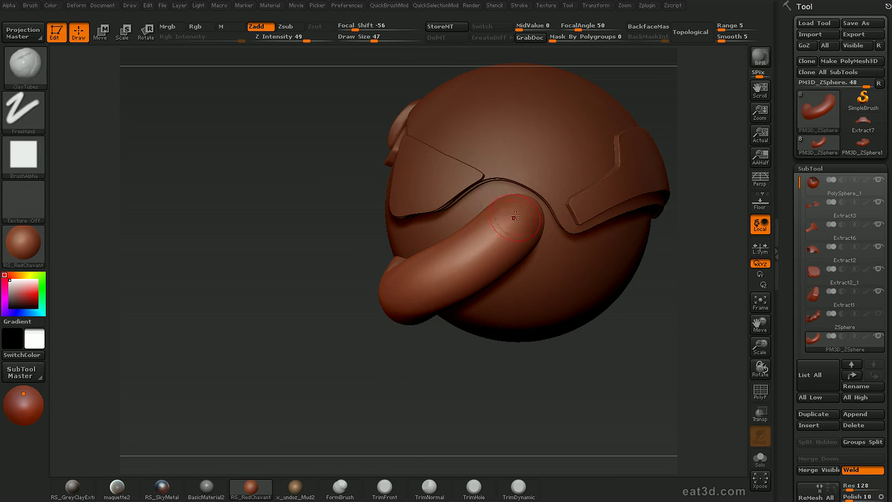
- Isolate the polygroup at the tube's upper end and examine it in Solo mode with PolyFrame on
{"action": "left_click", "coordinate": [521, 215], "text": "ctrl+shift"}
{"action": "mouse_move", "coordinate": [521, 396]}
{"action": "left_mouse_down"}
{"action": "mouse_move", "coordinate": [508, 377]}
{"action": "mouse_move", "coordinate": [563, 402]}
{"action": "mouse_move", "coordinate": [488, 361]}
{"action": "mouse_move", "coordinate": [503, 381]}
{"action": "mouse_move", "coordinate": [746, 354]}
{"action": "mouse_move", "coordinate": [778, 276]}
{"action": "left_mouse_up"}
{"action": "left_click", "coordinate": [854, 464]}
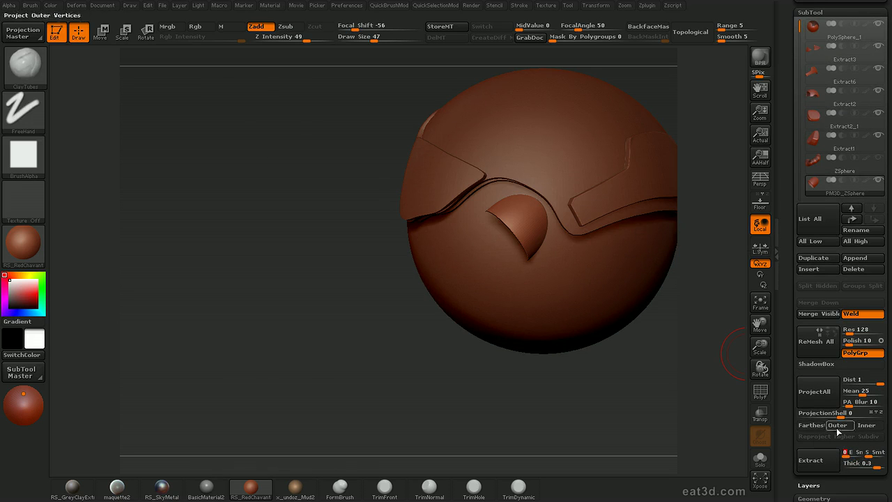
{"action": "left_click_drag", "start_coordinate": [660, 314], "coordinate": [732, 265]}
{"action": "key", "text": "alt+s"}
{"action": "left_click_drag", "start_coordinate": [677, 235], "coordinate": [738, 428]}
{"action": "key", "text": "shift+f"}
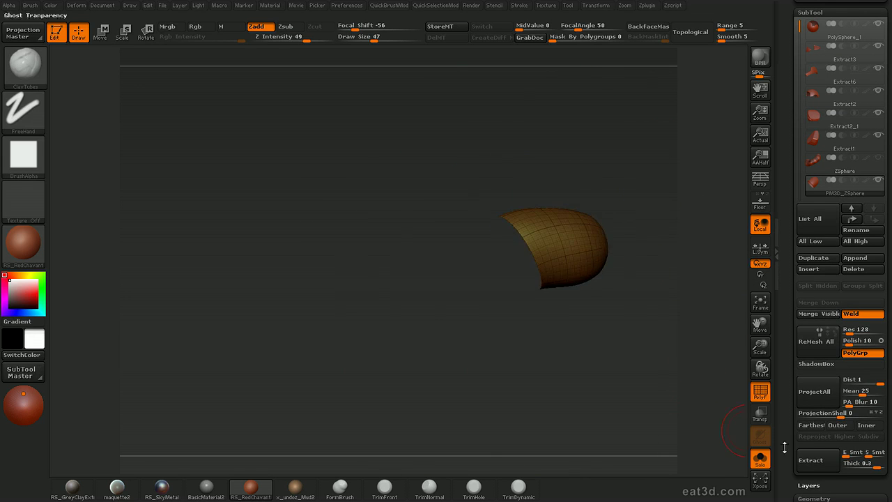
- Leave Solo, extract the isolated tube end as a shell with 0.3 thickness, restore the tube and turn off PolyFrame
{"action": "key", "text": "alt+s"}
{"action": "left_click_drag", "start_coordinate": [730, 292], "coordinate": [704, 271]}
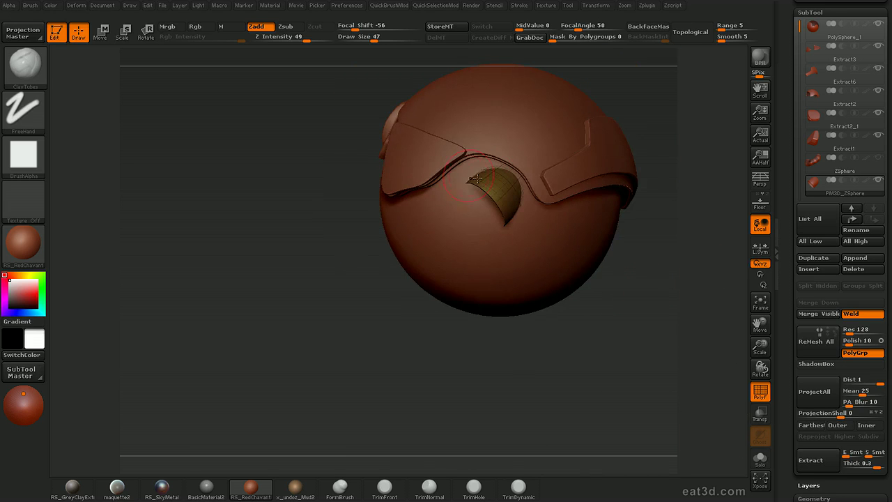
{"action": "mouse_move", "coordinate": [708, 337]}
{"action": "left_mouse_down"}
{"action": "mouse_move", "coordinate": [705, 293]}
{"action": "mouse_move", "coordinate": [725, 299]}
{"action": "left_mouse_up"}
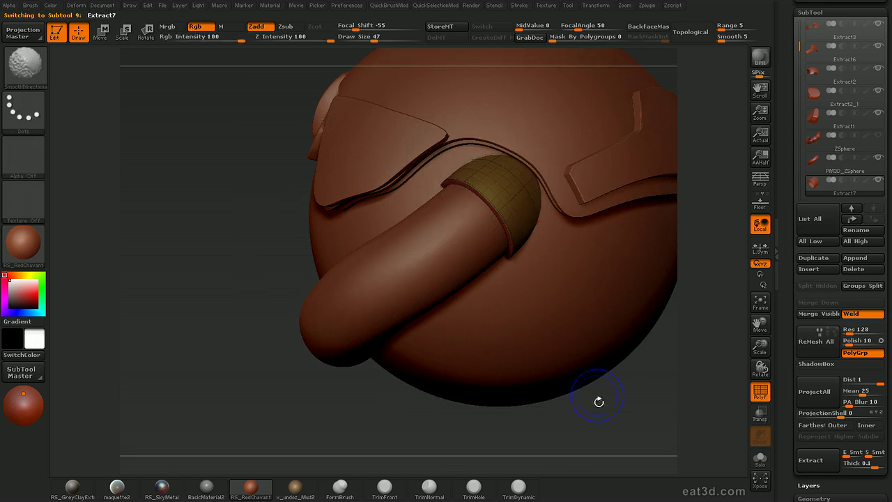
{"action": "key", "text": "shift+f"}
{"action": "left_click_drag", "start_coordinate": [627, 407], "coordinate": [664, 347]}
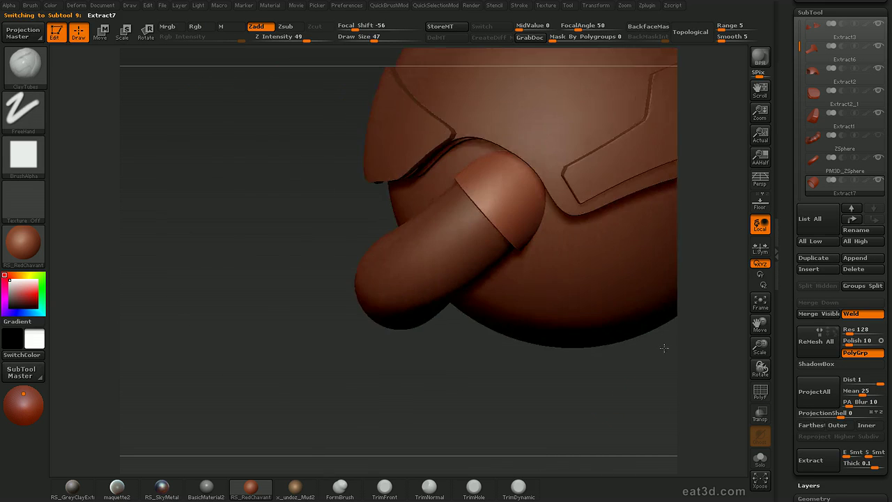
{"action": "mouse_move", "coordinate": [574, 393]}
{"action": "left_mouse_down", "text": "alt"}
{"action": "mouse_move", "coordinate": [565, 353]}
{"action": "mouse_move", "coordinate": [596, 399]}
{"action": "mouse_move", "coordinate": [651, 406]}
{"action": "mouse_move", "coordinate": [611, 394]}
{"action": "mouse_move", "coordinate": [594, 364]}
{"action": "mouse_move", "coordinate": [621, 404]}
{"action": "mouse_move", "coordinate": [604, 377]}
{"action": "mouse_move", "coordinate": [597, 408]}
{"action": "mouse_move", "coordinate": [560, 334]}
{"action": "mouse_move", "coordinate": [533, 375]}
{"action": "mouse_move", "coordinate": [583, 394]}
{"action": "mouse_move", "coordinate": [557, 335]}
{"action": "left_mouse_up", "text": "alt"}
{"action": "mouse_move", "coordinate": [619, 349]}
{"action": "left_mouse_down"}
{"action": "mouse_move", "coordinate": [589, 369]}
{"action": "mouse_move", "coordinate": [587, 396]}
{"action": "left_mouse_up"}
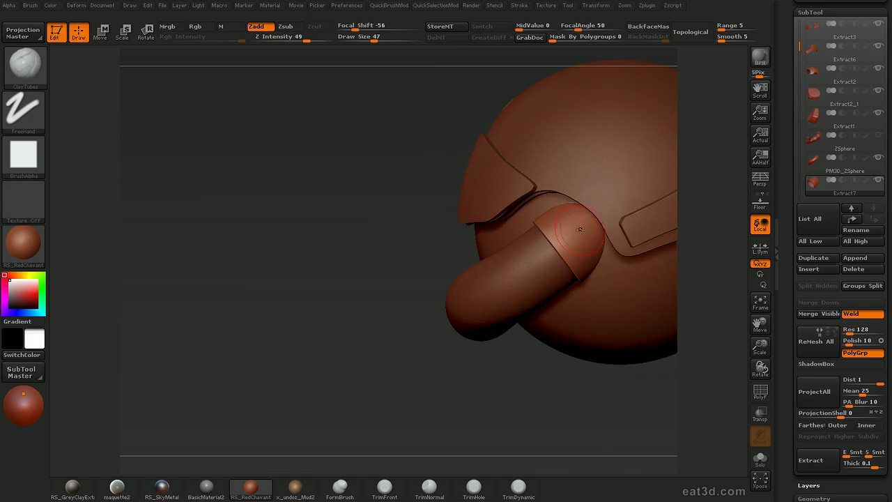
- Insert edge loops around the extracted cap's polygroups with GroupsLoops set to 4 loops and Polish 50
{"action": "key", "text": "d"}
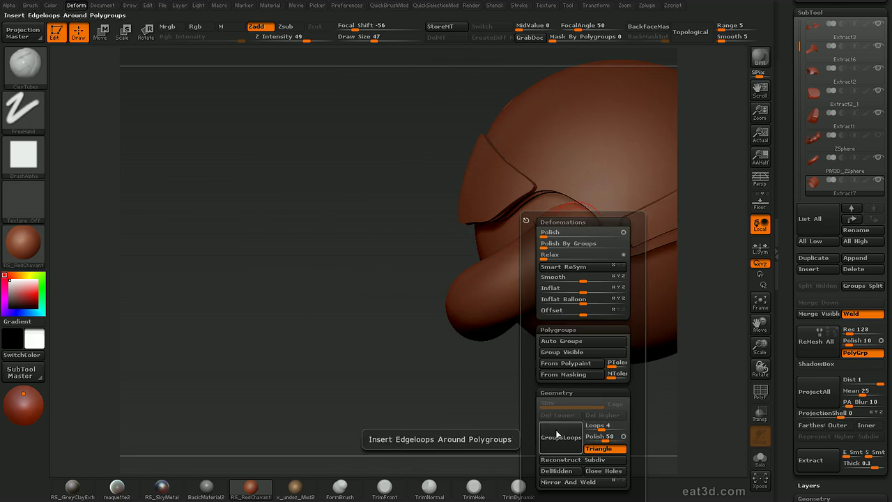
{"action": "mouse_move", "coordinate": [515, 438]}
{"action": "left_mouse_down"}
{"action": "mouse_move", "coordinate": [545, 426]}
{"action": "mouse_move", "coordinate": [524, 423]}
{"action": "left_mouse_up"}
{"action": "left_click_drag", "start_coordinate": [717, 225], "coordinate": [714, 279], "text": "alt"}
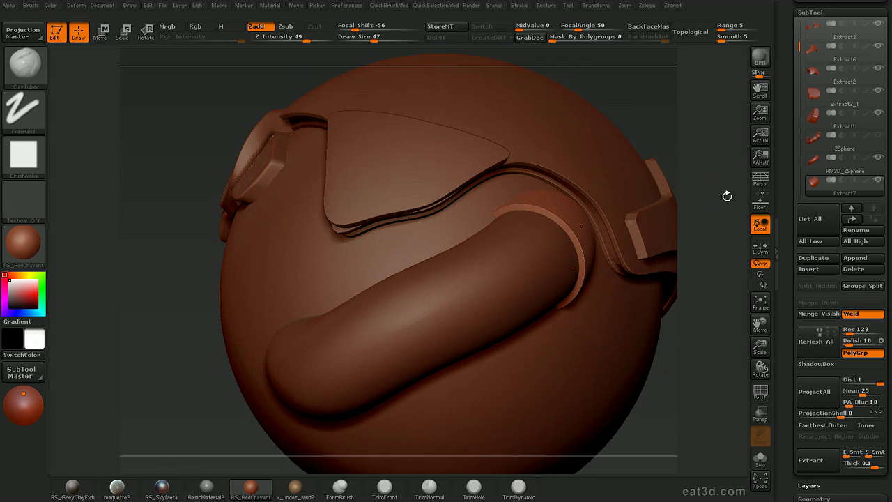
{"action": "left_click_drag", "start_coordinate": [727, 196], "coordinate": [729, 192]}
- Set Loops to 8 and run GroupsLoops on the extracted cap again
{"action": "key", "text": "d"}
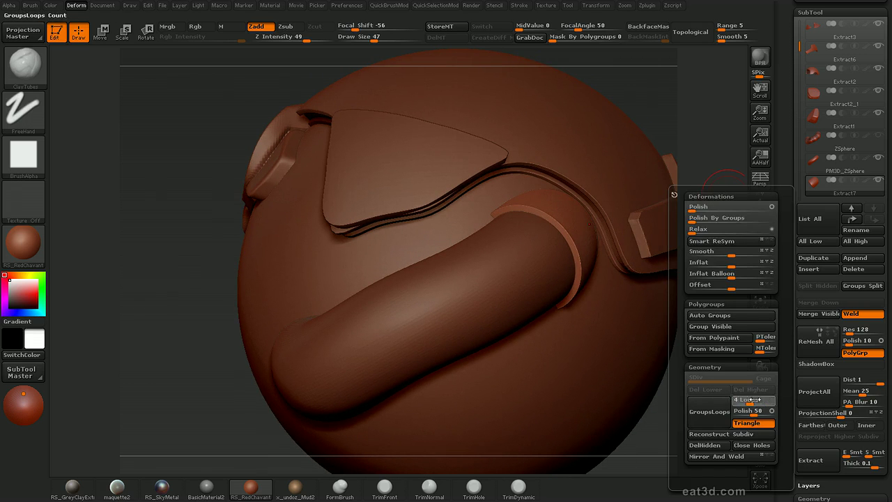
{"action": "left_click", "coordinate": [747, 400]}
{"action": "type", "text": "8"}
{"action": "left_click", "coordinate": [717, 413]}
{"action": "left_click_drag", "start_coordinate": [730, 169], "coordinate": [719, 236], "text": "alt"}
- Cut the cap's open edge into an angled notch with a Clip Curve line bent at its middle
{"action": "key", "text": "b"}
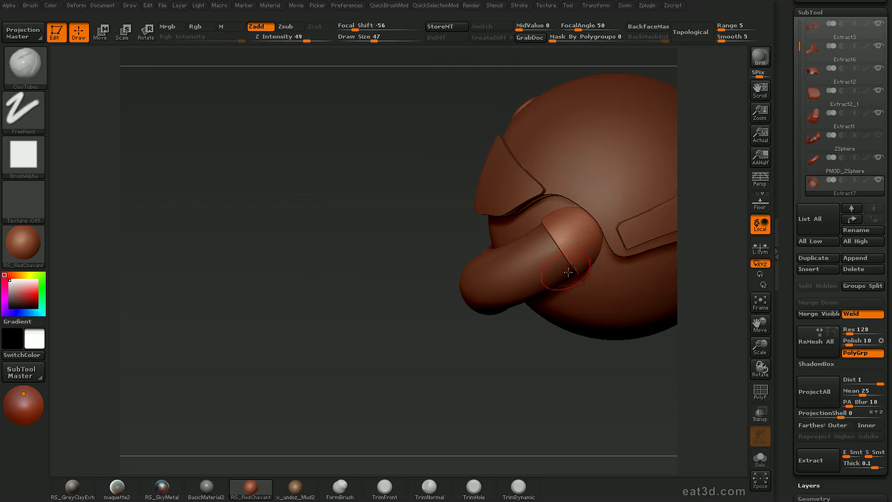
{"action": "left_click_drag", "start_coordinate": [561, 286], "coordinate": [574, 250], "text": "ctrl+shift"}
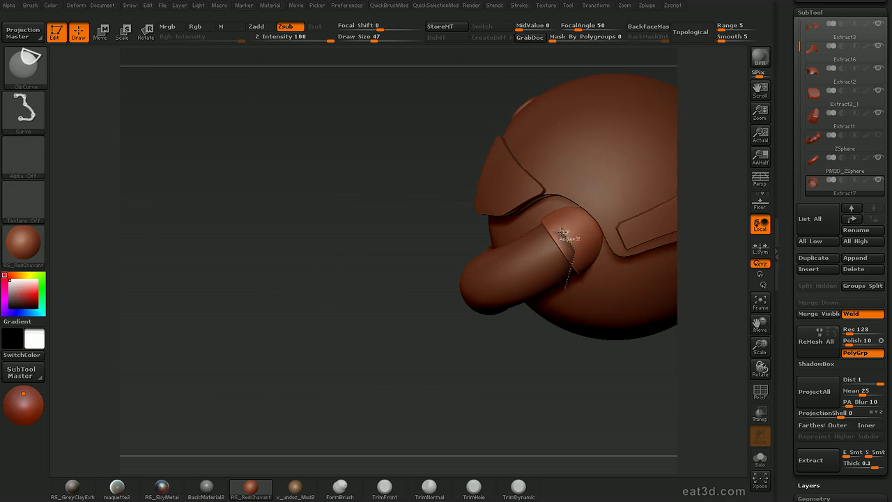
{"action": "left_click_drag", "start_coordinate": [504, 239], "coordinate": [499, 240], "text": "ctrl+shift"}
{"action": "mouse_move", "coordinate": [687, 379]}
{"action": "left_mouse_down"}
{"action": "mouse_move", "coordinate": [695, 395]}
{"action": "mouse_move", "coordinate": [701, 374]}
{"action": "mouse_move", "coordinate": [669, 283]}
{"action": "mouse_move", "coordinate": [714, 356]}
{"action": "mouse_move", "coordinate": [740, 352]}
{"action": "left_mouse_up"}
{"action": "left_click", "coordinate": [557, 291], "text": "ctrl+shift"}
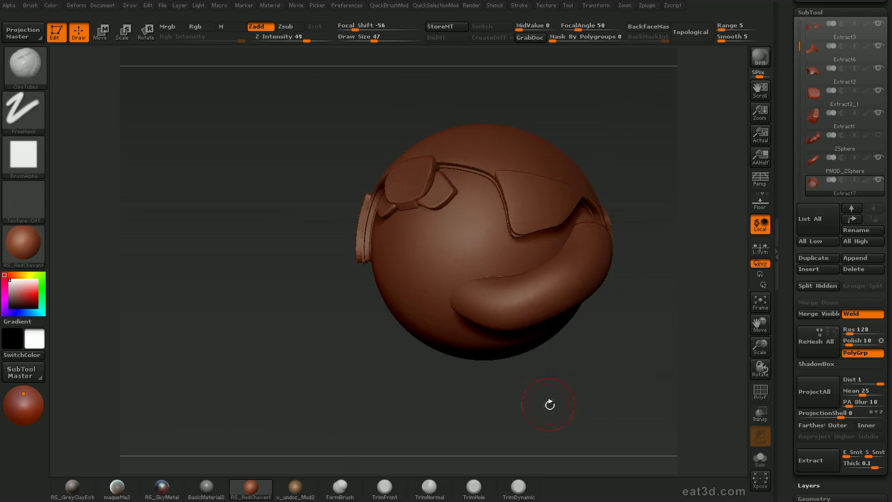
{"action": "left_click_drag", "start_coordinate": [551, 390], "coordinate": [566, 387]}
{"action": "left_click_drag", "start_coordinate": [639, 270], "coordinate": [592, 280]}
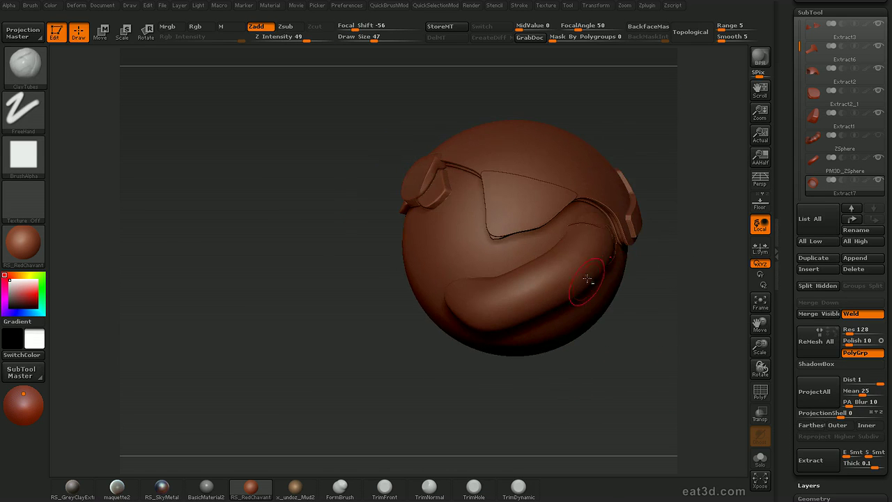
{"action": "left_click", "coordinate": [674, 253], "text": "ctrl+shift"}
- Isolate the polygroup at the tube's other end, extract it as a 0.3 thick shell and restore the tube
{"action": "left_click", "coordinate": [574, 274], "text": "alt"}
{"action": "left_click_drag", "start_coordinate": [528, 390], "coordinate": [554, 391]}
{"action": "left_click", "coordinate": [480, 296], "text": "ctrl+shift"}
{"action": "left_click_drag", "start_coordinate": [559, 344], "coordinate": [571, 322]}
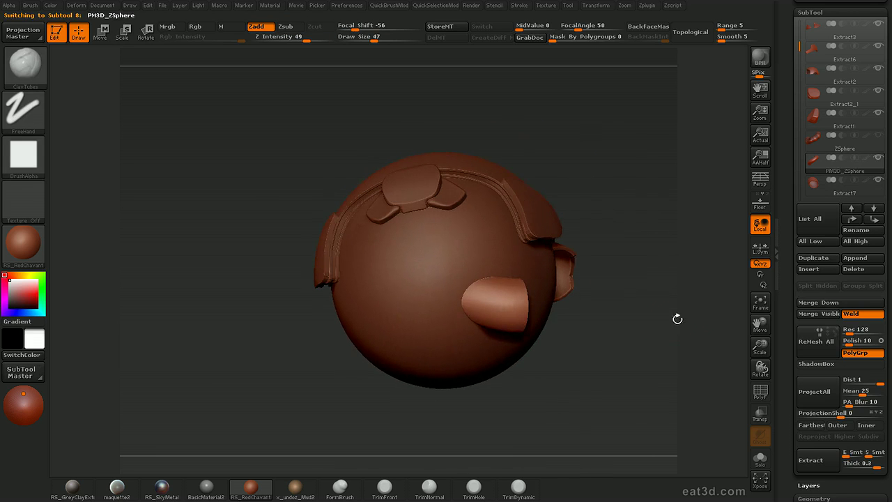
{"action": "left_click", "coordinate": [811, 455]}
{"action": "left_click_drag", "start_coordinate": [653, 321], "coordinate": [634, 337]}
{"action": "left_click", "coordinate": [634, 338], "text": "ctrl+shift"}
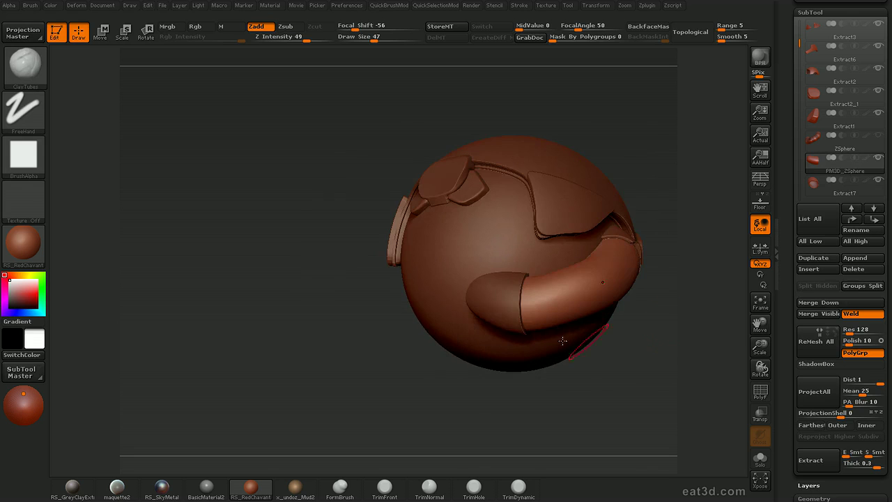
- Select the second cap and add smoothed edge loops around its polygroups with GroupsLoops
{"action": "left_click_drag", "start_coordinate": [544, 421], "coordinate": [540, 378]}
{"action": "left_click", "coordinate": [508, 320], "text": "alt"}
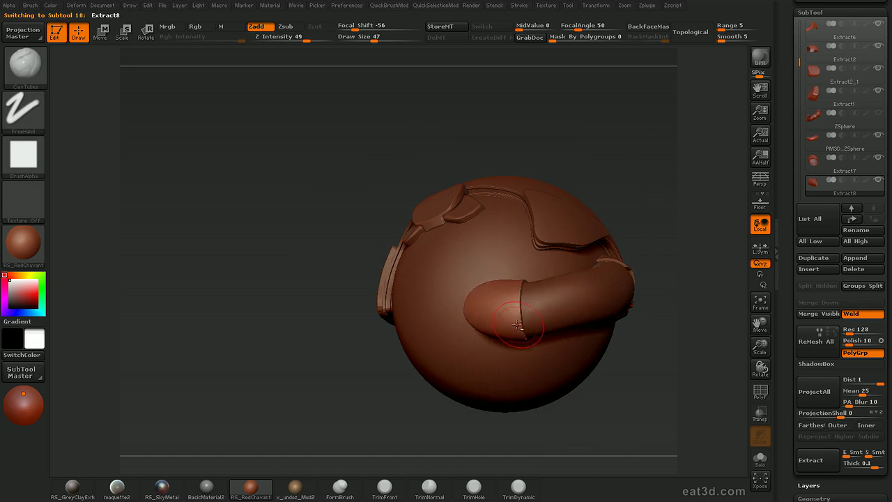
{"action": "key", "text": "d"}
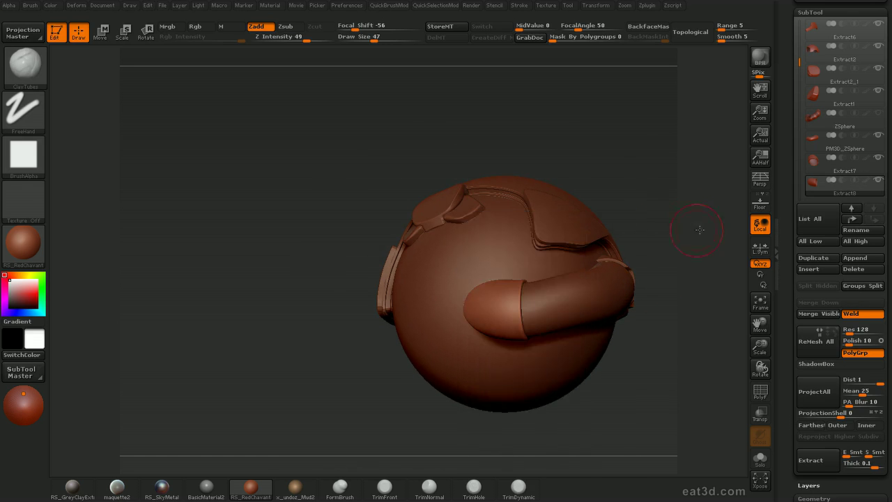
- Cut the second cap's open edge with an angled Clip Curve line, then make the tube the active subtool
{"action": "left_click_drag", "start_coordinate": [746, 227], "coordinate": [648, 251]}
{"action": "left_click_drag", "start_coordinate": [544, 342], "coordinate": [509, 316], "text": "ctrl+shift"}
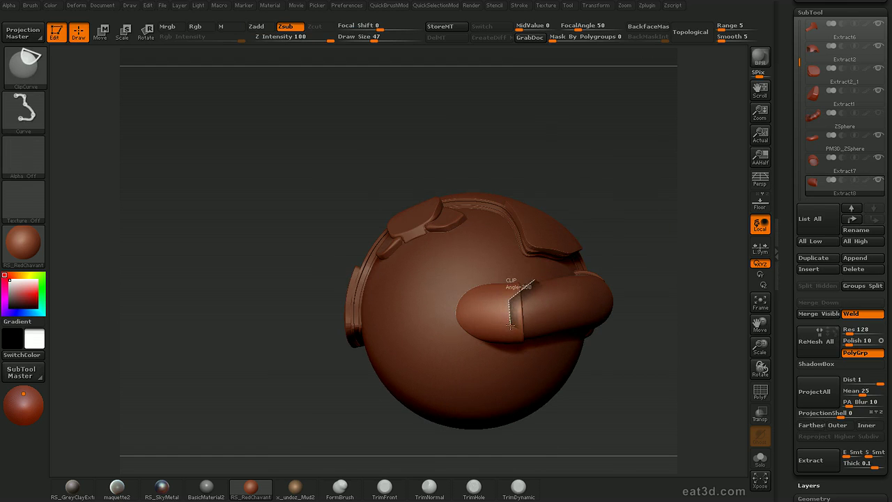
{"action": "left_click_drag", "start_coordinate": [510, 326], "coordinate": [545, 339], "text": "ctrl+shift"}
{"action": "mouse_move", "coordinate": [685, 311]}
{"action": "left_mouse_down"}
{"action": "mouse_move", "coordinate": [693, 310]}
{"action": "mouse_move", "coordinate": [671, 319]}
{"action": "mouse_move", "coordinate": [653, 264]}
{"action": "mouse_move", "coordinate": [667, 269]}
{"action": "mouse_move", "coordinate": [675, 249]}
{"action": "mouse_move", "coordinate": [665, 239]}
{"action": "mouse_move", "coordinate": [697, 253]}
{"action": "mouse_move", "coordinate": [646, 249]}
{"action": "mouse_move", "coordinate": [658, 262]}
{"action": "left_mouse_up"}
{"action": "key", "text": "2"}
{"action": "left_click", "coordinate": [519, 299], "text": "alt"}
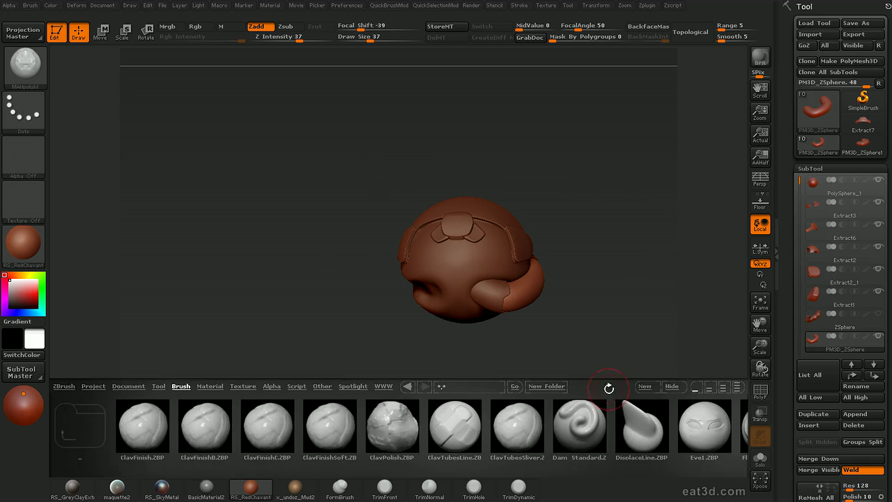
- Browse the Tool section of LightBox and load PolySphere.ZTL as the active tool
{"action": "mouse_move", "coordinate": [672, 405]}
{"action": "left_mouse_down"}
{"action": "mouse_move", "coordinate": [547, 376]}
{"action": "mouse_move", "coordinate": [269, 408]}
{"action": "mouse_move", "coordinate": [170, 407]}
{"action": "mouse_move", "coordinate": [85, 427]}
{"action": "mouse_move", "coordinate": [61, 446]}
{"action": "left_mouse_up"}
{"action": "left_click", "coordinate": [159, 386]}
{"action": "left_click_drag", "start_coordinate": [659, 436], "coordinate": [426, 396]}
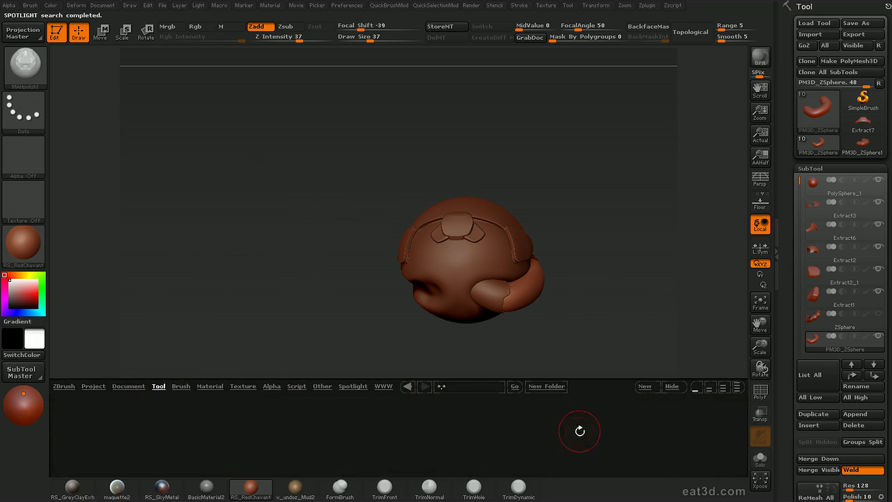
{"action": "left_click_drag", "start_coordinate": [619, 436], "coordinate": [273, 430]}
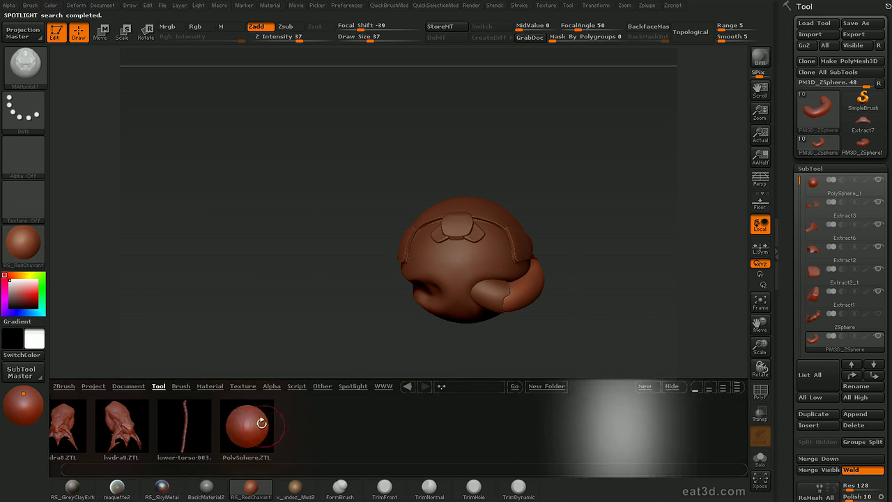
{"action": "double_click", "coordinate": [255, 423]}
{"action": "left_click_drag", "start_coordinate": [641, 279], "coordinate": [648, 292], "text": "alt"}
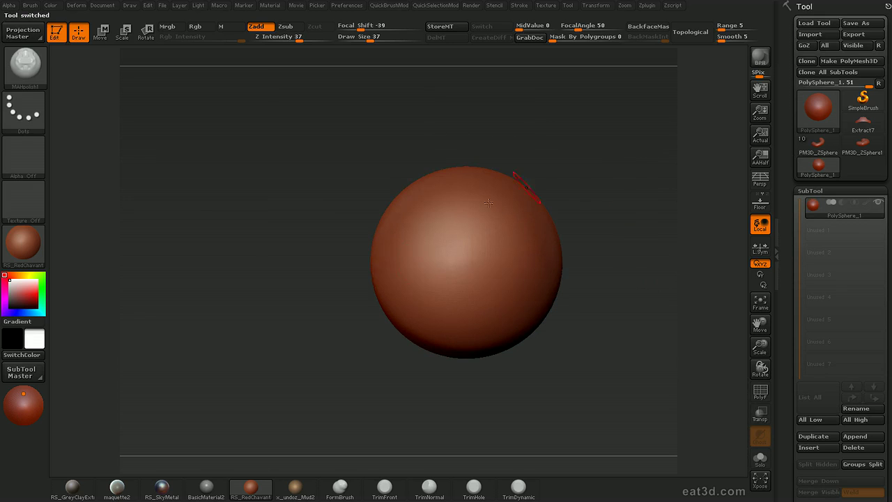
- Try clipping the sphere with horizontal Clip Curve lines below its middle, undoing each cut
{"action": "mouse_move", "coordinate": [300, 272]}
{"action": "left_mouse_down", "text": "ctrl+shift"}
{"action": "mouse_move", "coordinate": [488, 285]}
{"action": "mouse_move", "coordinate": [692, 277]}
{"action": "mouse_move", "coordinate": [659, 273]}
{"action": "mouse_move", "coordinate": [652, 310]}
{"action": "left_mouse_up", "text": "ctrl+shift"}
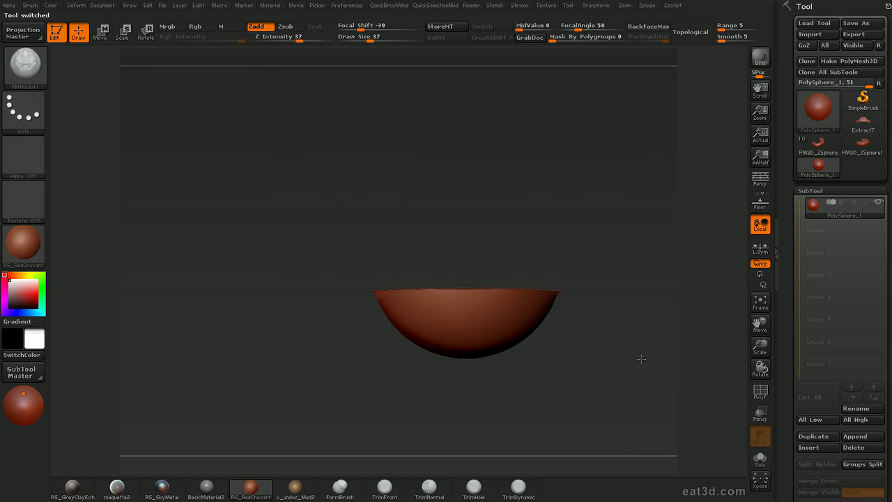
{"action": "key", "text": "ctrl+z"}
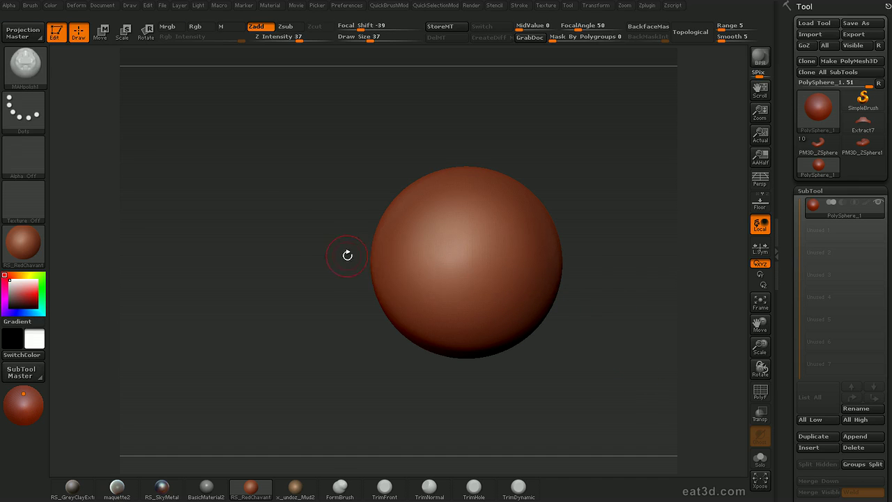
{"action": "left_click_drag", "start_coordinate": [324, 289], "coordinate": [642, 294], "text": "ctrl+shift"}
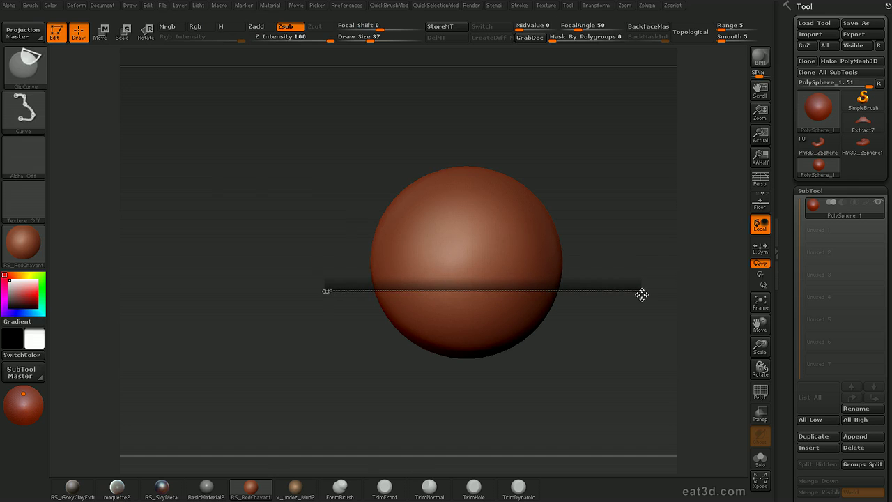
{"action": "mouse_move", "coordinate": [642, 294]}
{"action": "left_mouse_down", "text": "ctrl+shift"}
{"action": "mouse_move", "coordinate": [627, 297]}
{"action": "mouse_move", "coordinate": [621, 246]}
{"action": "mouse_move", "coordinate": [618, 299]}
{"action": "left_mouse_up", "text": "ctrl+shift"}
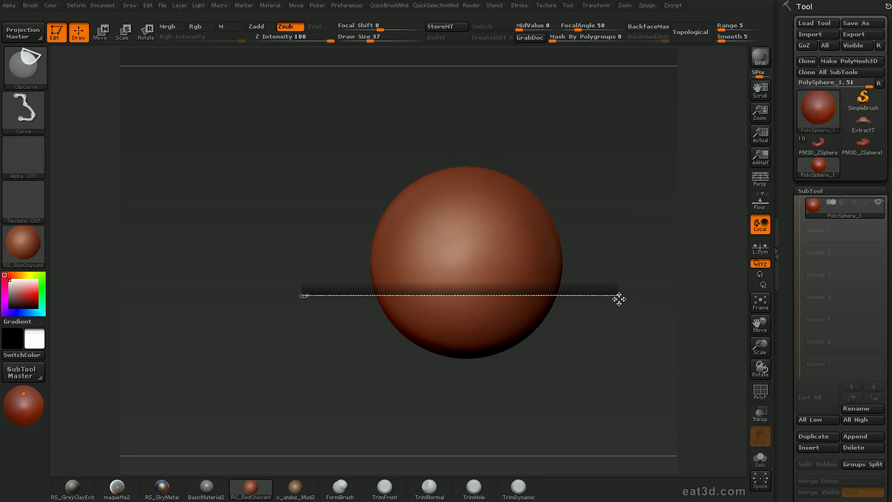
{"action": "left_click_drag", "start_coordinate": [619, 298], "coordinate": [609, 218], "text": "ctrl+shift"}
{"action": "mouse_move", "coordinate": [648, 313]}
{"action": "left_mouse_down"}
{"action": "mouse_move", "coordinate": [605, 335]}
{"action": "mouse_move", "coordinate": [582, 331]}
{"action": "mouse_move", "coordinate": [634, 342]}
{"action": "mouse_move", "coordinate": [646, 258]}
{"action": "left_mouse_up"}
{"action": "key", "text": "ctrl+z"}
- Clip the sphere along a near-horizontal line below its middle and examine the cut from several angles
{"action": "mouse_move", "coordinate": [325, 307]}
{"action": "left_mouse_down", "text": "ctrl+shift"}
{"action": "mouse_move", "coordinate": [682, 309]}
{"action": "mouse_move", "coordinate": [668, 322]}
{"action": "left_mouse_up", "text": "ctrl+shift"}
{"action": "mouse_move", "coordinate": [622, 402]}
{"action": "left_mouse_down"}
{"action": "mouse_move", "coordinate": [630, 356]}
{"action": "mouse_move", "coordinate": [609, 268]}
{"action": "left_mouse_up"}
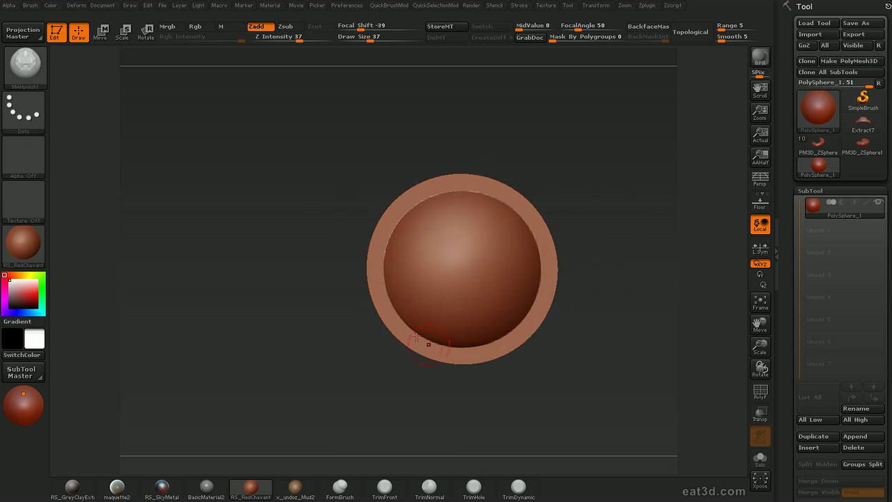
{"action": "mouse_move", "coordinate": [648, 282]}
{"action": "left_mouse_down"}
{"action": "mouse_move", "coordinate": [604, 311]}
{"action": "mouse_move", "coordinate": [583, 234]}
{"action": "mouse_move", "coordinate": [628, 264]}
{"action": "mouse_move", "coordinate": [633, 246]}
{"action": "mouse_move", "coordinate": [616, 202]}
{"action": "mouse_move", "coordinate": [624, 259]}
{"action": "mouse_move", "coordinate": [590, 231]}
{"action": "mouse_move", "coordinate": [618, 306]}
{"action": "mouse_move", "coordinate": [599, 257]}
{"action": "mouse_move", "coordinate": [609, 296]}
{"action": "left_mouse_up"}
{"action": "mouse_move", "coordinate": [609, 295]}
{"action": "left_mouse_down"}
{"action": "mouse_move", "coordinate": [616, 245]}
{"action": "mouse_move", "coordinate": [607, 271]}
{"action": "left_mouse_up"}
{"action": "left_click_drag", "start_coordinate": [608, 272], "coordinate": [627, 262], "text": "alt"}
{"action": "left_click_drag", "start_coordinate": [658, 296], "coordinate": [644, 234], "text": "alt"}
{"action": "left_click_drag", "start_coordinate": [644, 235], "coordinate": [652, 277]}
{"action": "left_click_drag", "start_coordinate": [651, 277], "coordinate": [644, 275]}
{"action": "mouse_move", "coordinate": [643, 276]}
{"action": "left_mouse_down", "text": "alt"}
{"action": "mouse_move", "coordinate": [641, 256]}
{"action": "mouse_move", "coordinate": [638, 280]}
{"action": "left_mouse_up", "text": "alt"}
- Generate a unified skin of the clipped sphere with ReMesh All at resolution 128 and Polish 10
{"action": "left_click_drag", "start_coordinate": [789, 341], "coordinate": [784, 296]}
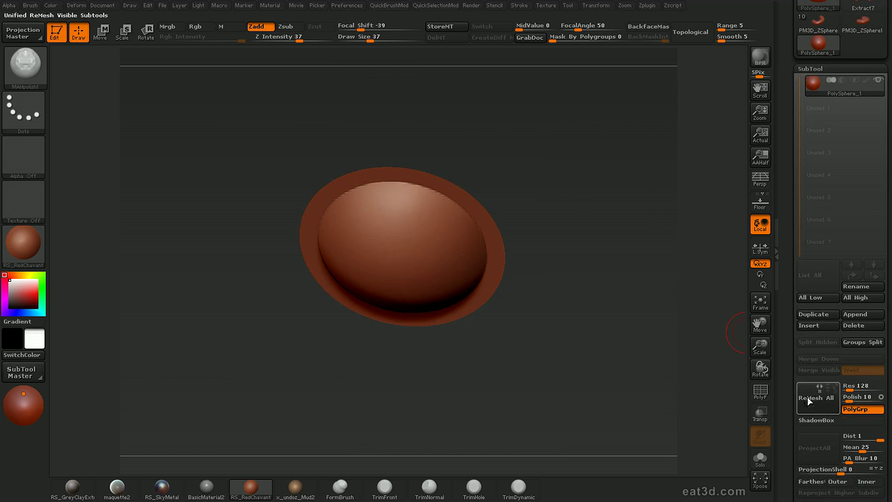
{"action": "left_click_drag", "start_coordinate": [676, 416], "coordinate": [687, 375]}
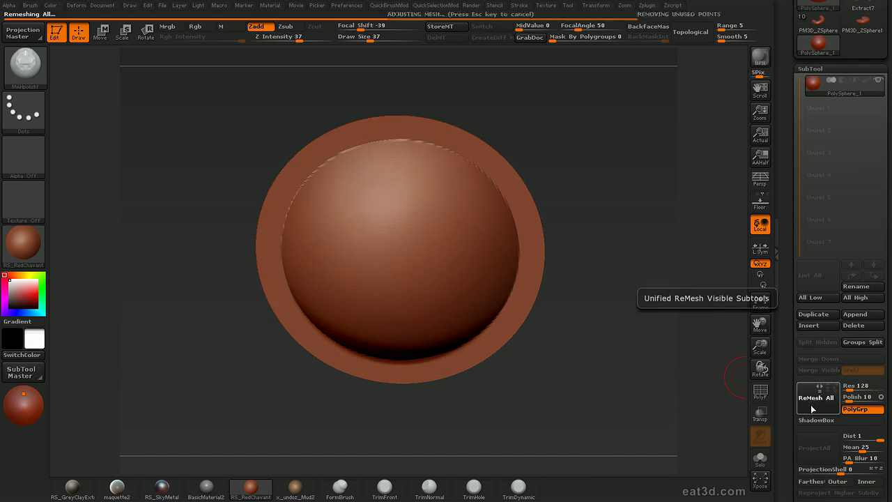
{"action": "left_click_drag", "start_coordinate": [643, 273], "coordinate": [605, 294]}
{"action": "left_click_drag", "start_coordinate": [610, 218], "coordinate": [636, 242]}
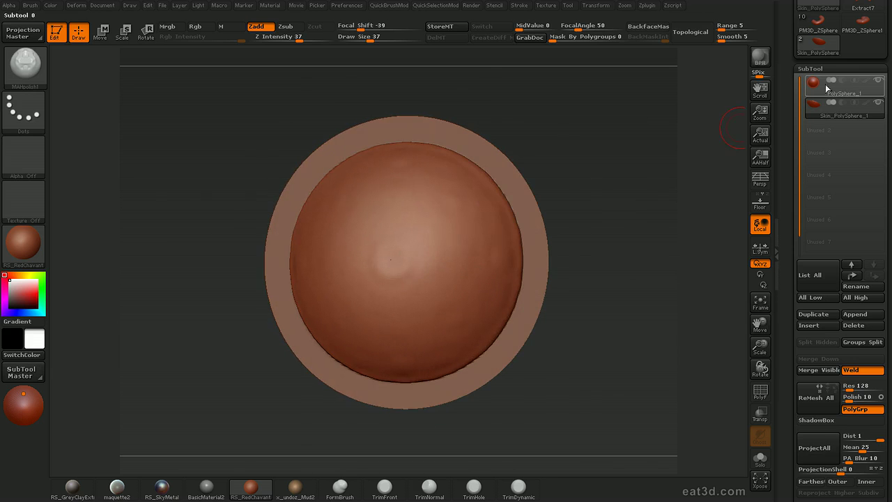
- Compare the clipped sphere with its remeshed skin by viewing each subtool in Solo mode
{"action": "left_click", "coordinate": [840, 87]}
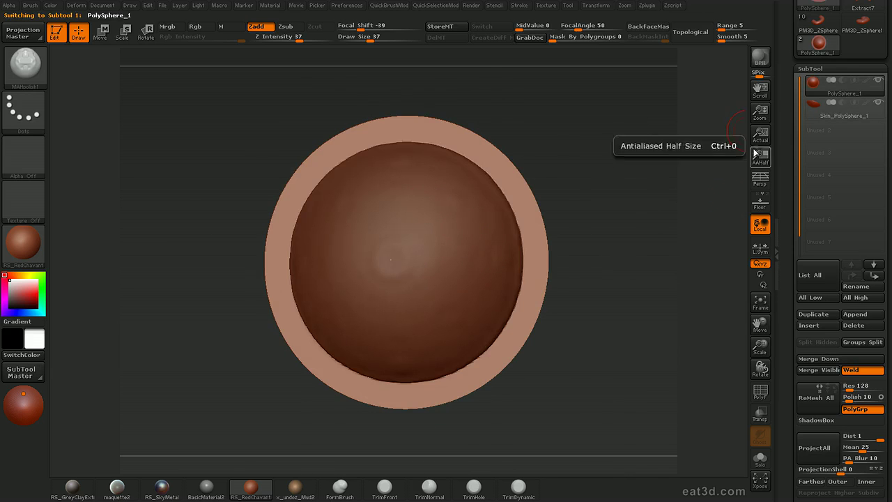
{"action": "key", "text": "alt+s"}
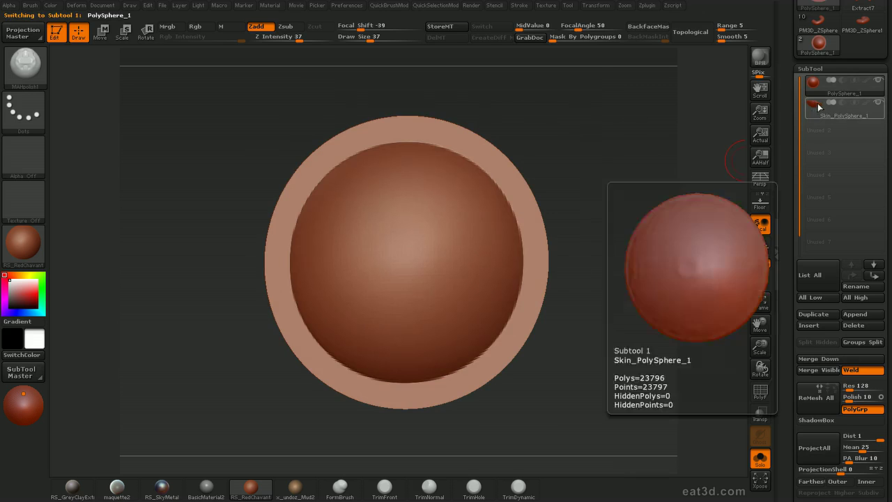
{"action": "left_click", "coordinate": [815, 103]}
{"action": "left_click_drag", "start_coordinate": [621, 273], "coordinate": [692, 217]}
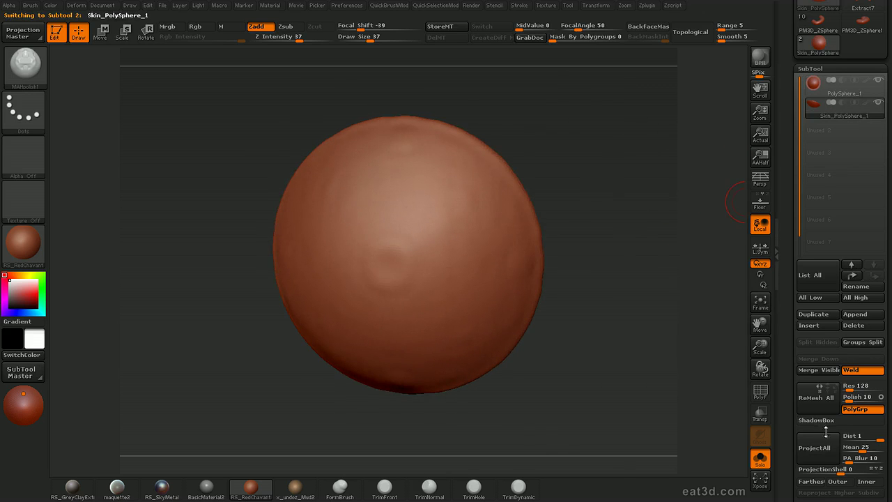
- Project the clipped sphere's surface onto the remeshed skin with ProjectAll and subdivide the skin once
{"action": "left_click", "coordinate": [815, 450]}
{"action": "left_click_drag", "start_coordinate": [672, 337], "coordinate": [717, 395]}
{"action": "key", "text": "ctrl+d"}
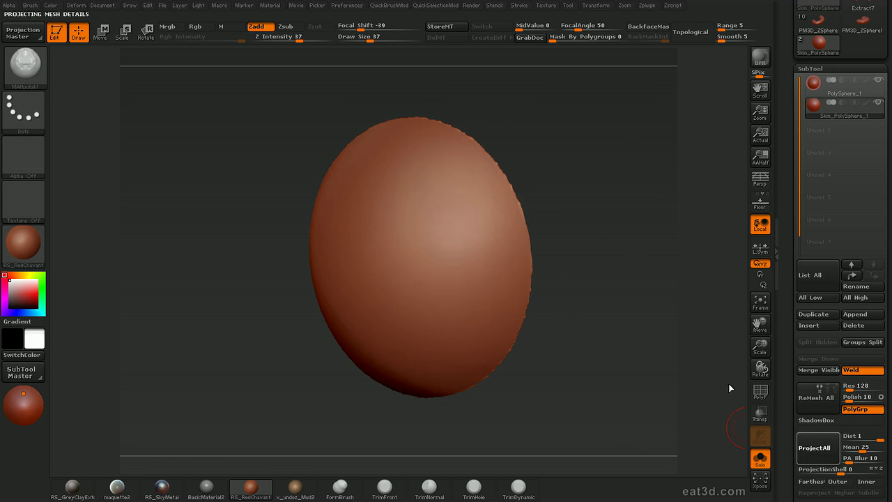
{"action": "left_click_drag", "start_coordinate": [645, 265], "coordinate": [657, 256]}
- Even out the subdivided skin with the Relax and Polish deformations, checking its wireframe in between
{"action": "key", "text": "alt+d"}
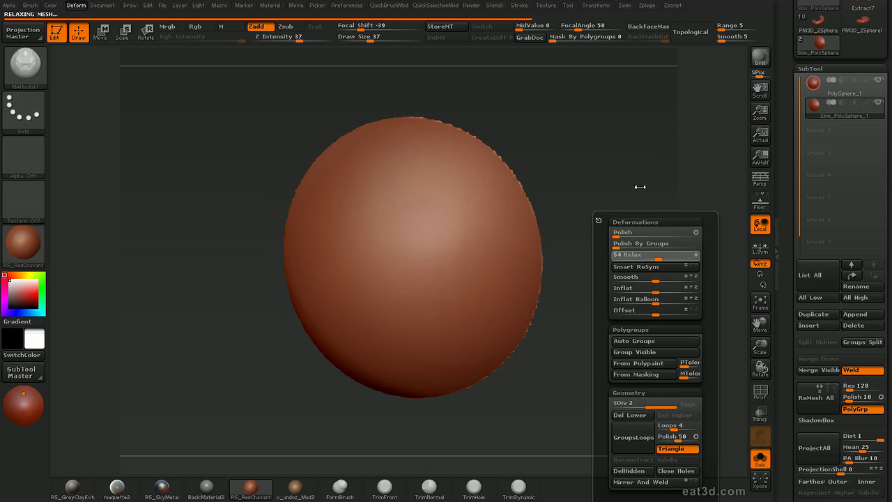
{"action": "left_click_drag", "start_coordinate": [639, 212], "coordinate": [611, 233]}
{"action": "key", "text": "f"}
{"action": "key", "text": "shift+f"}
{"action": "key", "text": "alt+d"}
{"action": "left_click_drag", "start_coordinate": [681, 179], "coordinate": [659, 171]}
{"action": "key", "text": "f"}
{"action": "key", "text": "shift+f"}
{"action": "mouse_move", "coordinate": [661, 256]}
{"action": "left_mouse_down"}
{"action": "mouse_move", "coordinate": [652, 171]}
{"action": "mouse_move", "coordinate": [673, 212]}
{"action": "left_mouse_up"}
{"action": "key", "text": "alt+d"}
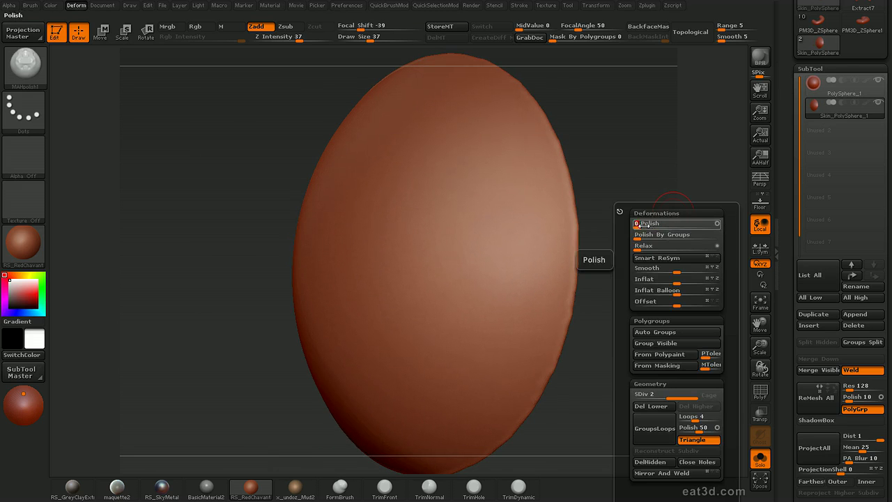
{"action": "key", "text": "alt+d"}
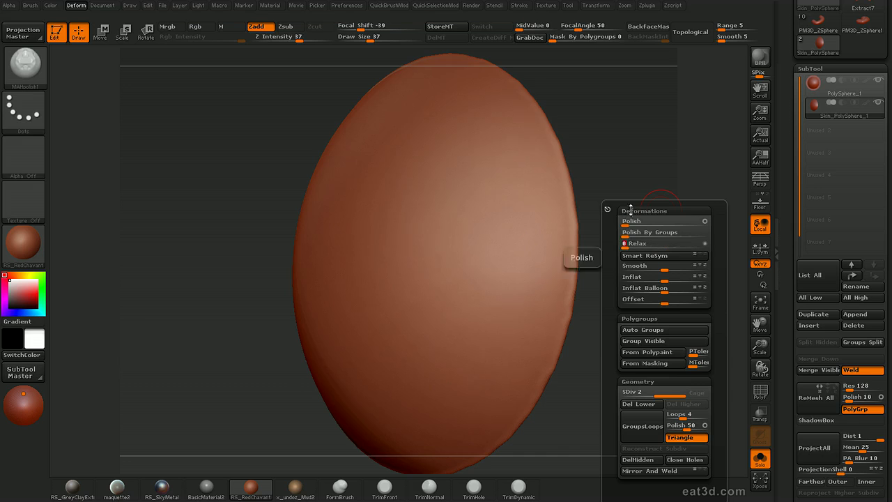
- View the skin from the side and slice its upper edge flat with horizontal Clip Curve lines
{"action": "left_click_drag", "start_coordinate": [666, 221], "coordinate": [637, 212], "text": "alt"}
{"action": "left_click_drag", "start_coordinate": [637, 212], "coordinate": [645, 297]}
{"action": "left_click_drag", "start_coordinate": [640, 255], "coordinate": [647, 300], "text": "alt"}
{"action": "left_click_drag", "start_coordinate": [629, 268], "coordinate": [660, 286], "text": "alt"}
{"action": "key", "text": "b"}
{"action": "key", "text": "c"}
{"action": "key", "text": "c"}
{"action": "mouse_move", "coordinate": [187, 221]}
{"action": "left_mouse_down", "text": "ctrl+shift"}
{"action": "mouse_move", "coordinate": [412, 231]}
{"action": "mouse_move", "coordinate": [715, 219]}
{"action": "mouse_move", "coordinate": [702, 221]}
{"action": "mouse_move", "coordinate": [690, 205]}
{"action": "mouse_move", "coordinate": [689, 217]}
{"action": "left_mouse_up", "text": "ctrl+shift"}
{"action": "key", "text": "space"}
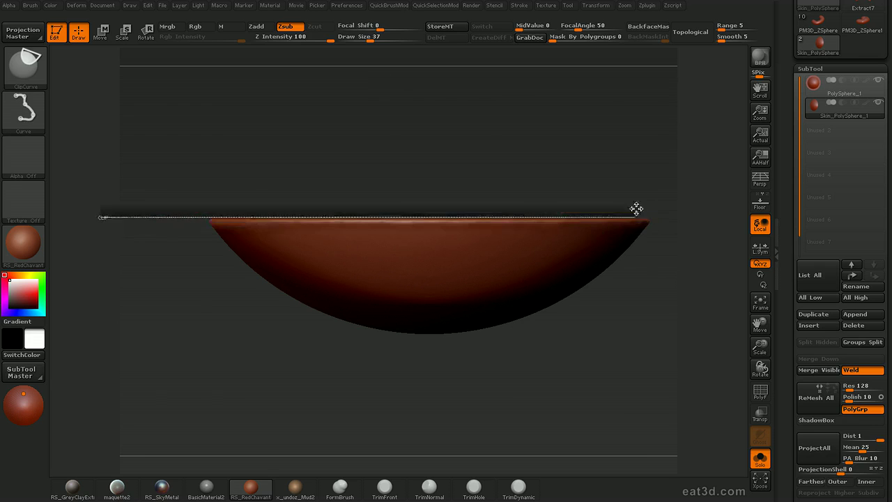
{"action": "left_click_drag", "start_coordinate": [639, 229], "coordinate": [685, 217], "text": "ctrl+shift"}
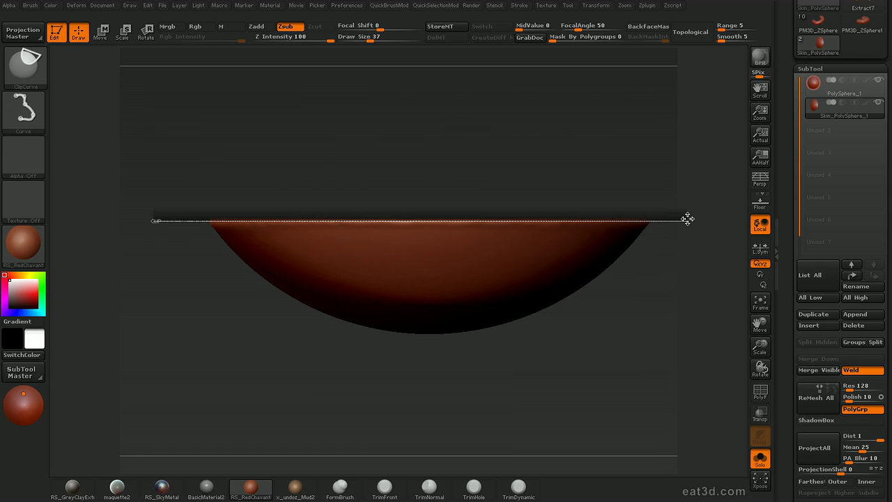
{"action": "mouse_move", "coordinate": [686, 233]}
{"action": "left_mouse_down", "text": "ctrl+shift"}
{"action": "mouse_move", "coordinate": [670, 308]}
{"action": "mouse_move", "coordinate": [697, 235]}
{"action": "mouse_move", "coordinate": [676, 173]}
{"action": "mouse_move", "coordinate": [670, 267]}
{"action": "mouse_move", "coordinate": [676, 215]}
{"action": "mouse_move", "coordinate": [663, 253]}
{"action": "left_mouse_up", "text": "ctrl+shift"}
- Turn on PolyFrame and examine the clipped skin's flat face and wireframe from an angle
{"action": "mouse_move", "coordinate": [582, 210]}
{"action": "left_mouse_down"}
{"action": "mouse_move", "coordinate": [561, 220]}
{"action": "mouse_move", "coordinate": [633, 198]}
{"action": "mouse_move", "coordinate": [662, 225]}
{"action": "mouse_move", "coordinate": [652, 252]}
{"action": "mouse_move", "coordinate": [673, 241]}
{"action": "mouse_move", "coordinate": [646, 177]}
{"action": "mouse_move", "coordinate": [663, 235]}
{"action": "mouse_move", "coordinate": [631, 168]}
{"action": "mouse_move", "coordinate": [663, 200]}
{"action": "mouse_move", "coordinate": [659, 247]}
{"action": "mouse_move", "coordinate": [656, 220]}
{"action": "left_mouse_up"}
{"action": "key", "text": "shift"}
{"action": "key", "text": "shift+f"}
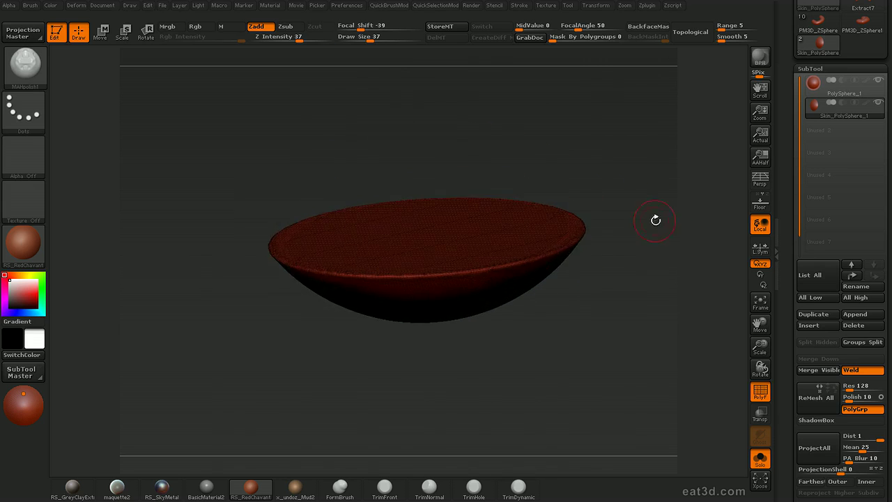